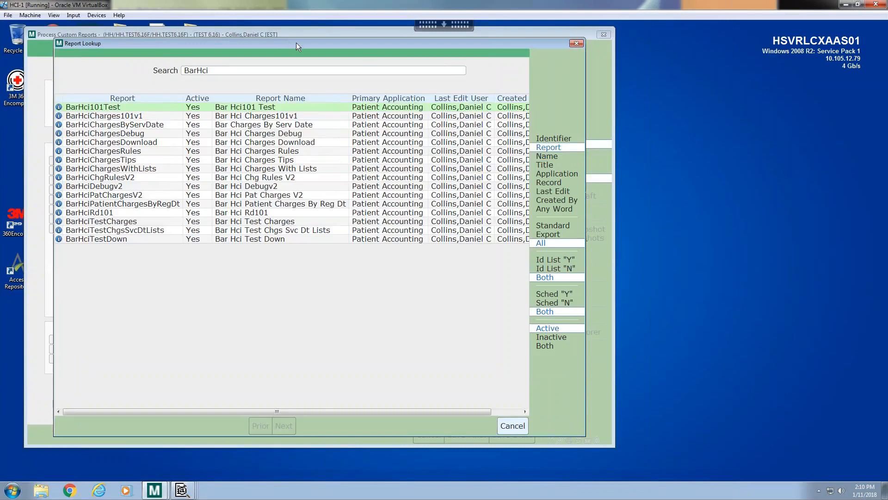
- Open the BarHciCharges101v1 report from the report lookup and run it
left_click_drag(296, 43, 306, 43)
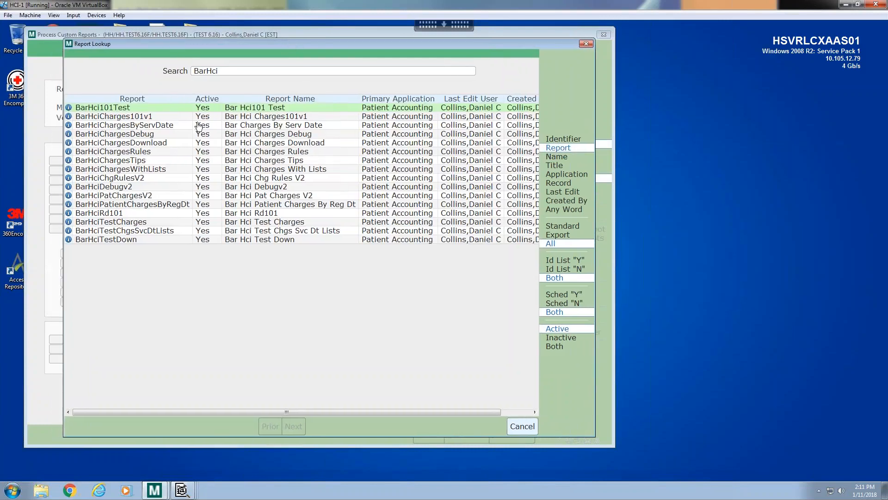
double_click(167, 119)
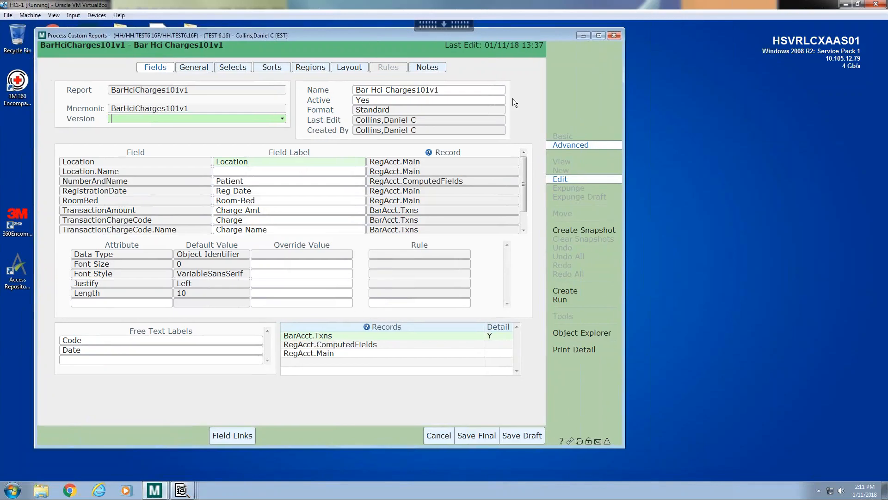
left_click(559, 299)
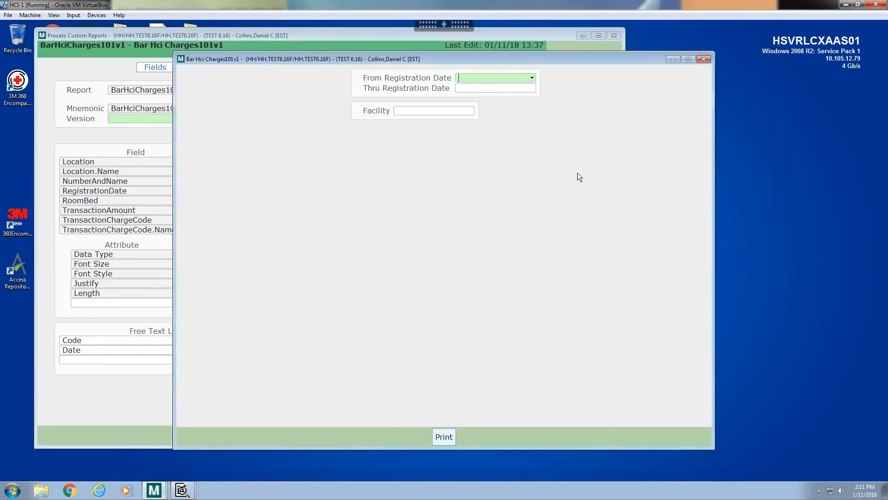
- Set the report's registration dates from T-30 through T and choose HH as the facility
type("T-30")
key("Return")
type("T")
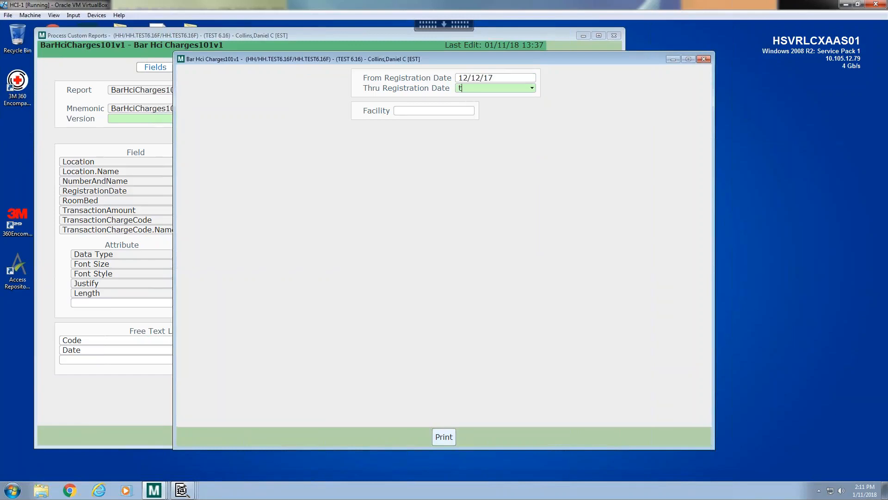
key("Return")
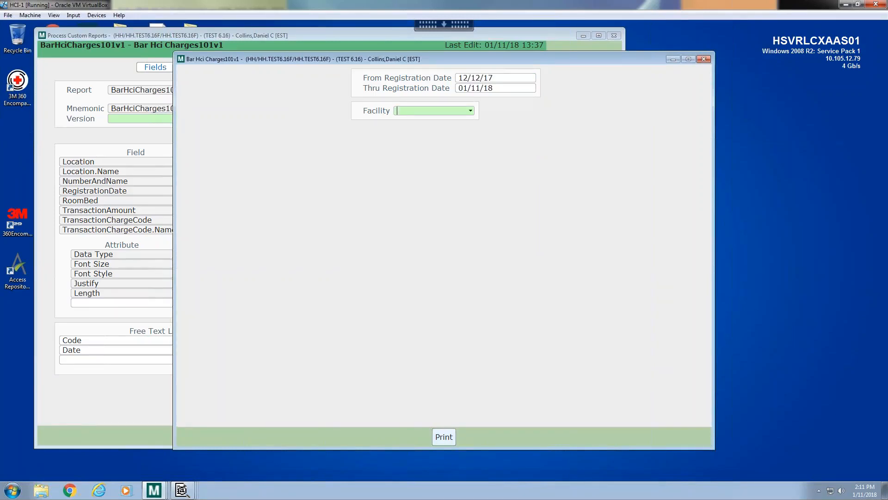
key("F9")
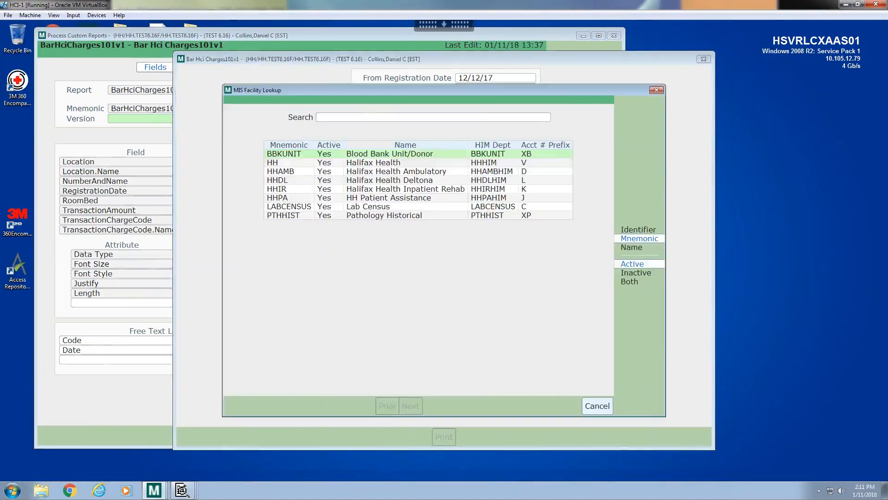
key("Down")
key("Return")
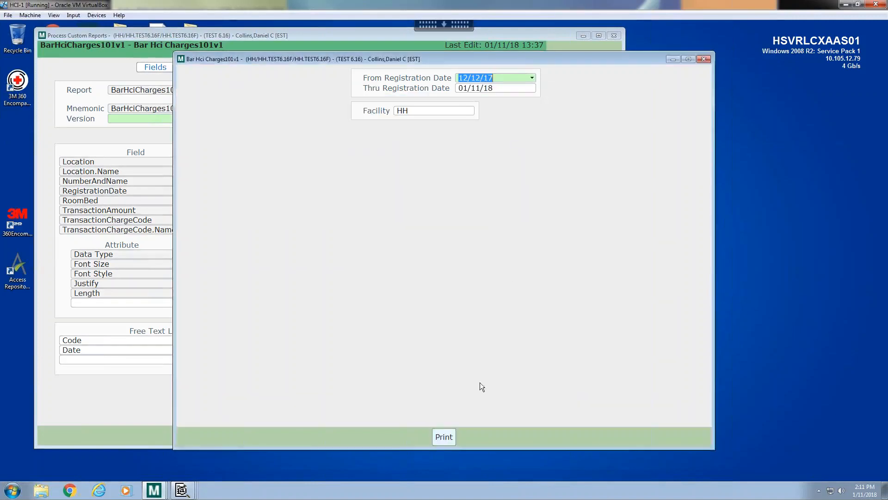
- Preview the report output with the Preview printer destination, and minimise the preview after reviewing it
left_click(448, 436)
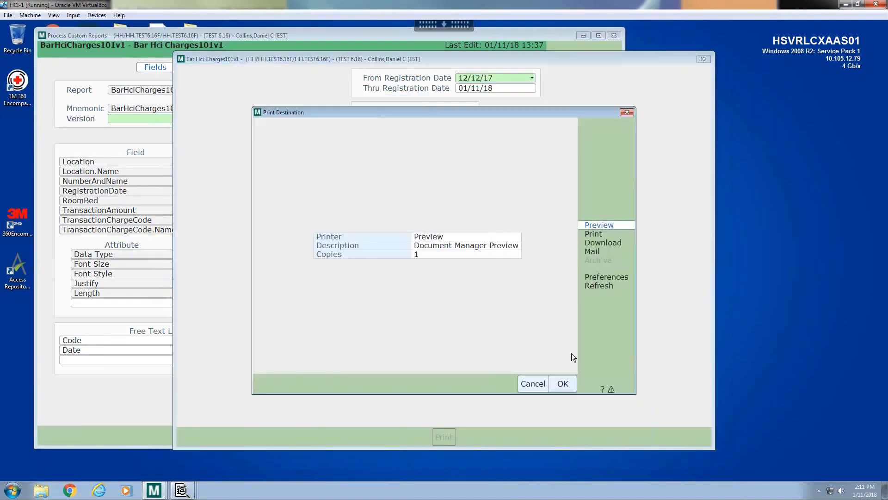
left_click(569, 389)
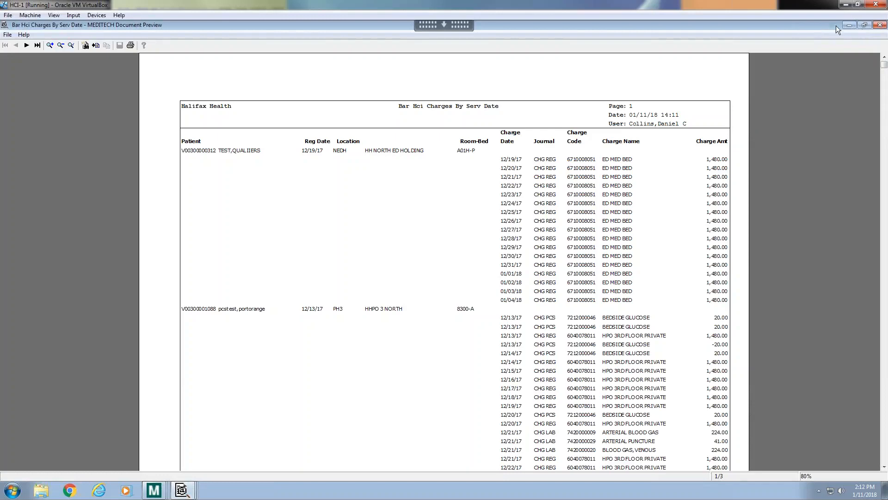
left_click(849, 26)
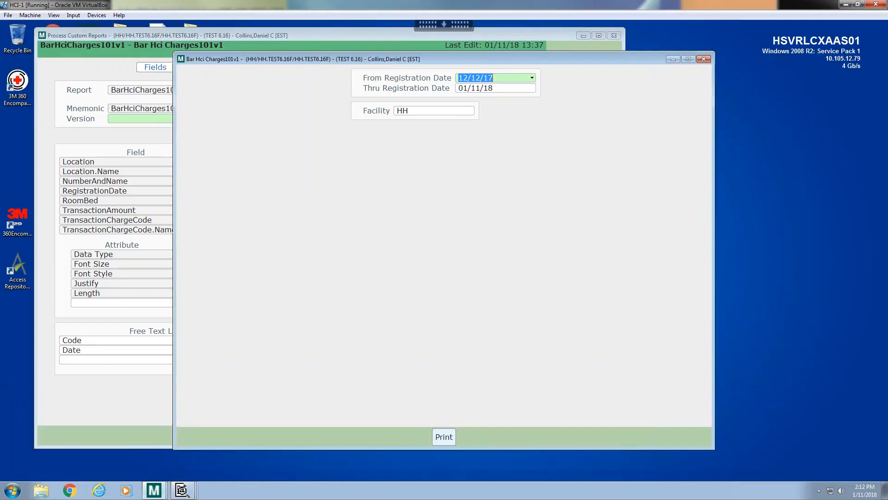
- Activate the KT1 region, Trailer for BarAcct.Number, in the report editor and view it in the report layout
left_click_drag(532, 59, 753, 81)
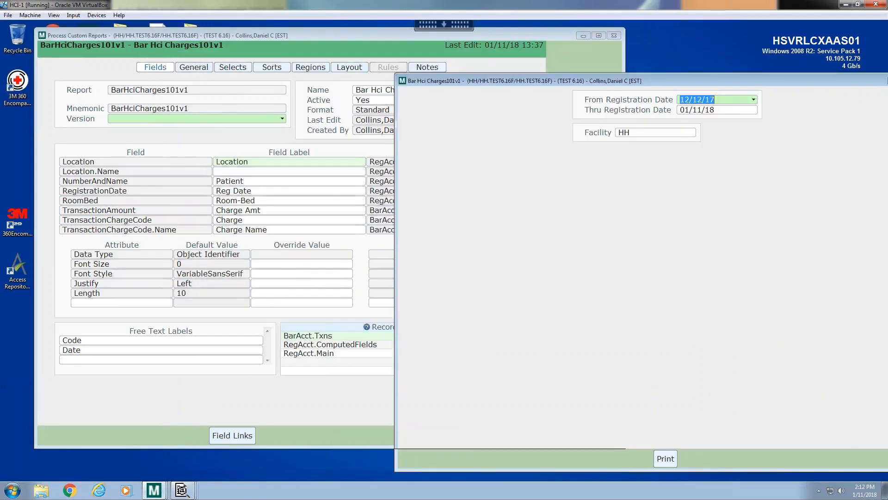
left_click(310, 40)
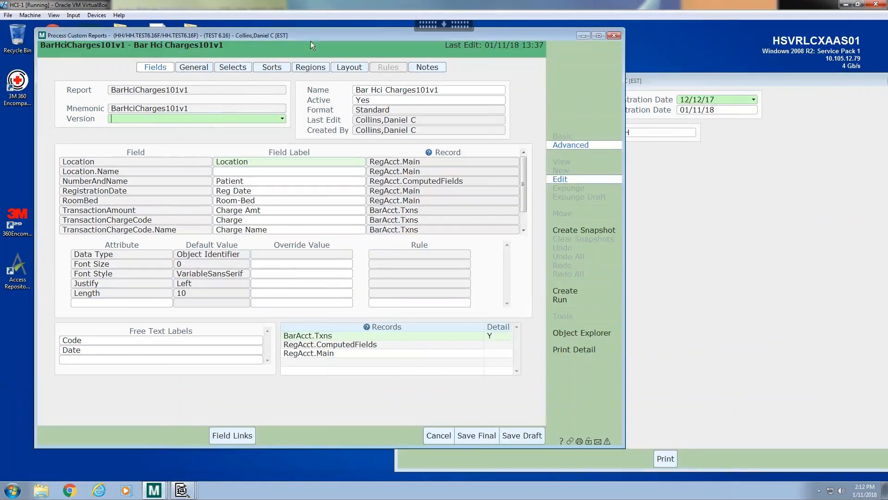
left_click(306, 68)
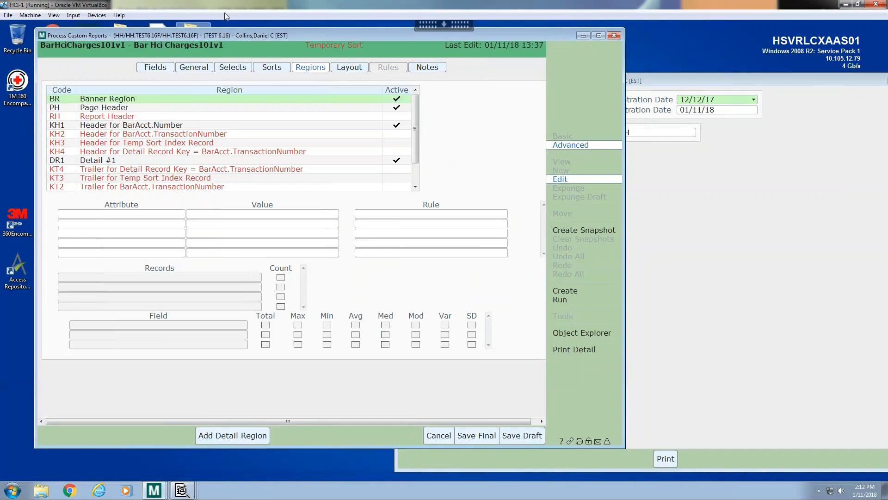
left_click_drag(239, 38, 266, 43)
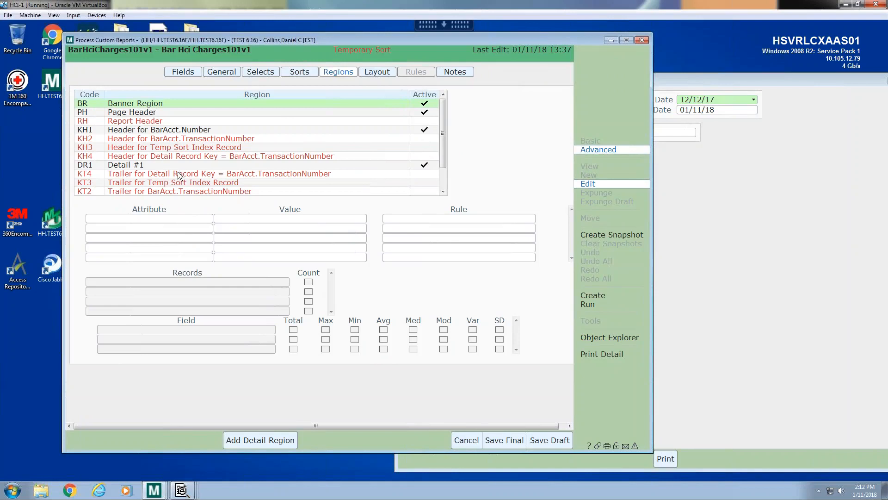
left_click_drag(442, 158, 441, 169)
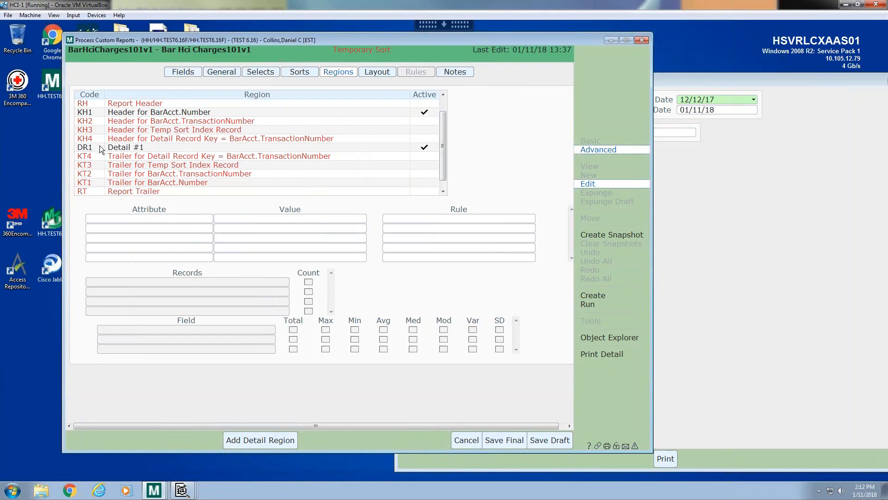
left_click(171, 184)
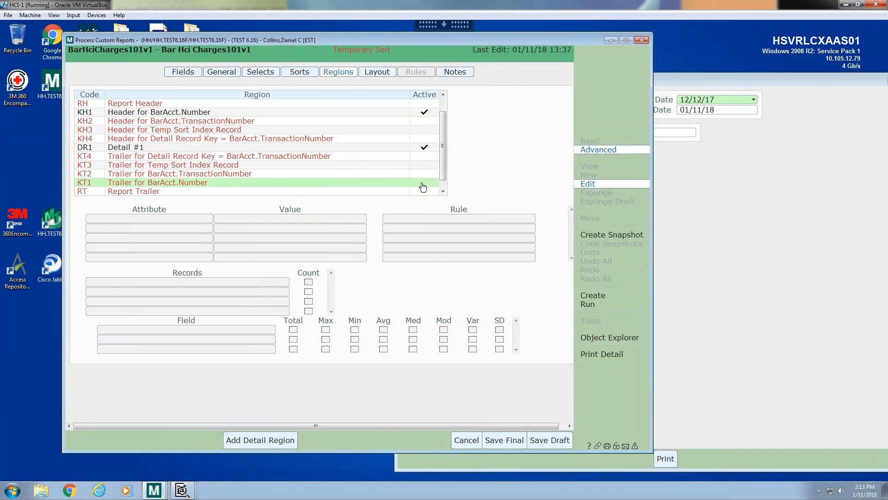
left_click(423, 186)
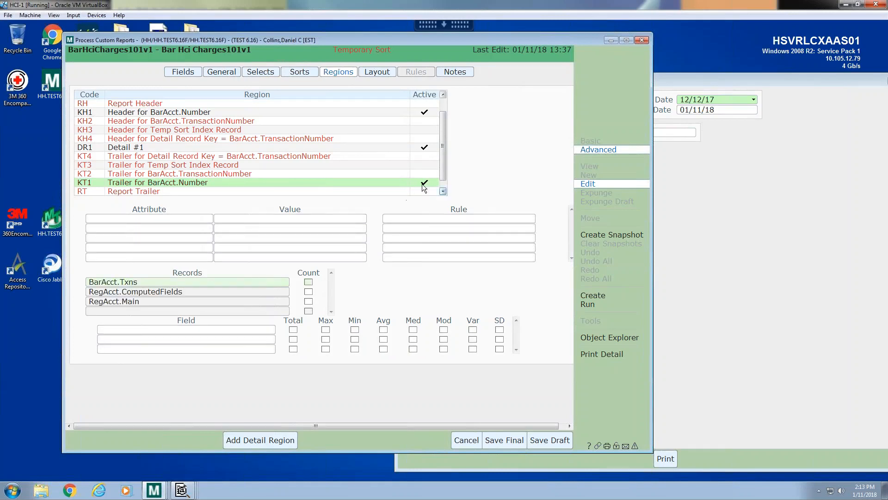
left_click(378, 72)
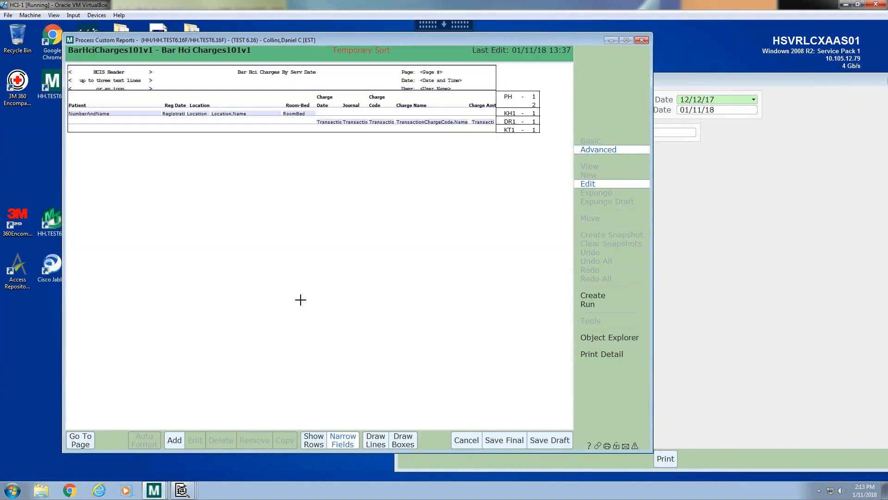
- Return to the region list and activate the RT region, Report Trailer
left_click(81, 440)
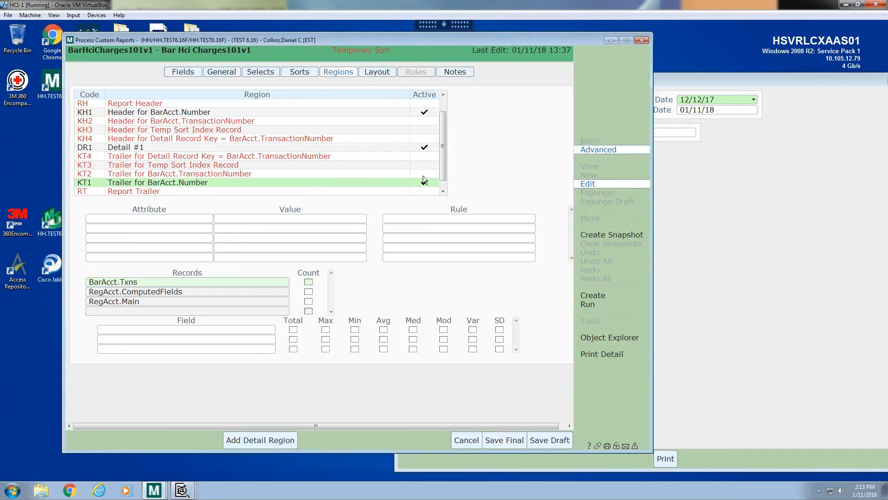
left_click_drag(442, 172, 442, 176)
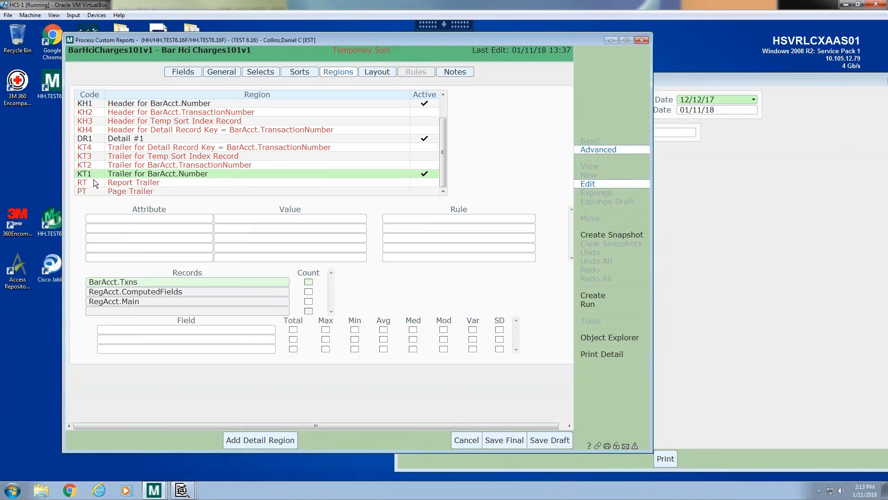
left_click(265, 183)
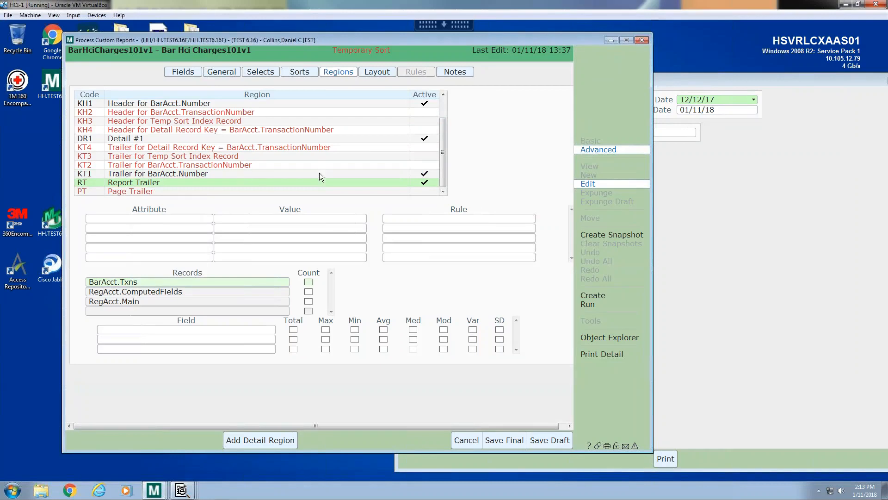
- Add the TransactionAmount field of BarAcct.Txns to the KT1 trailer region and enable its Total
left_click(226, 173)
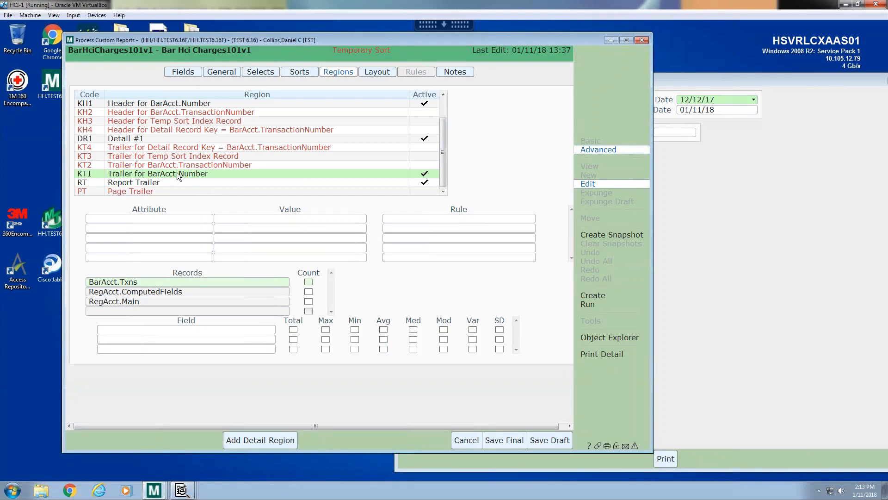
left_click(151, 282)
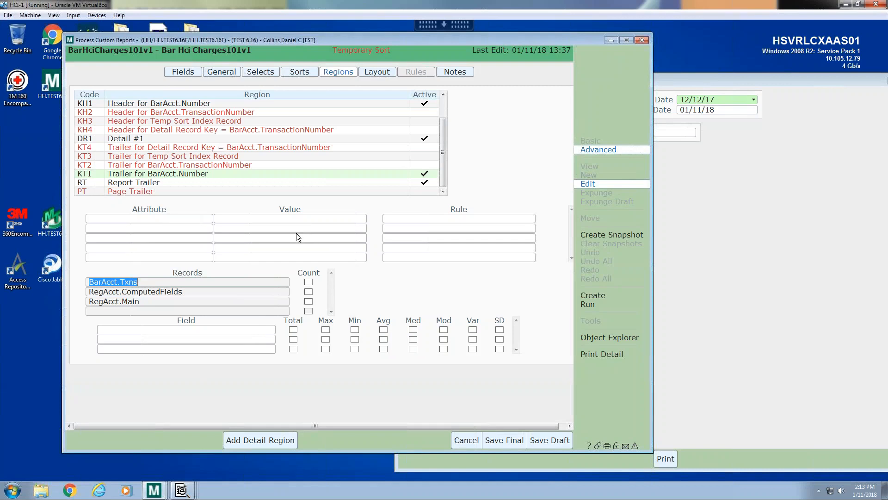
left_click(188, 329)
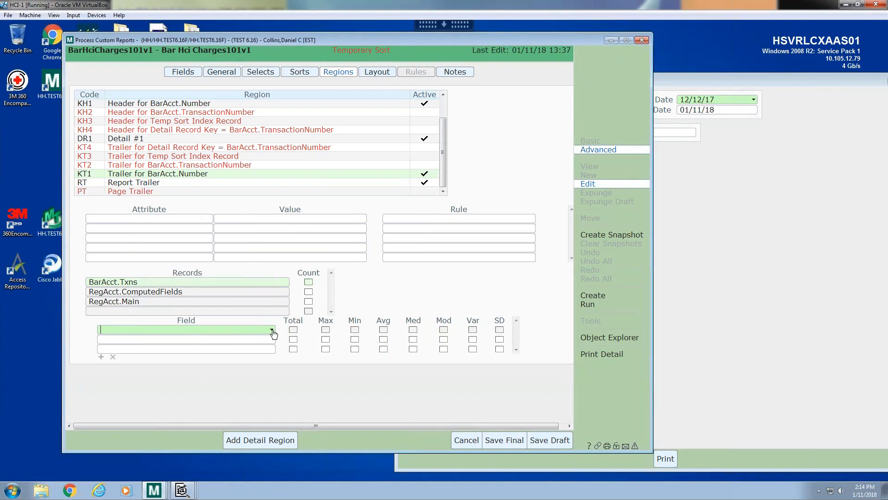
left_click(272, 330)
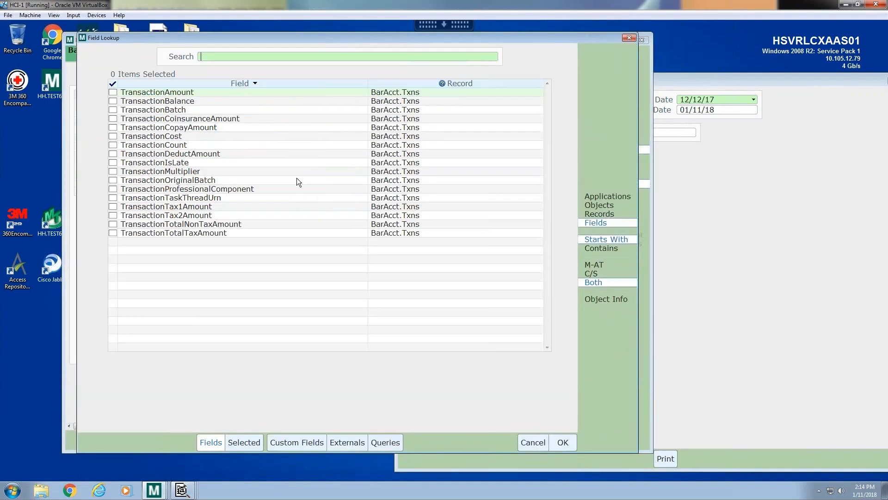
left_click(113, 94)
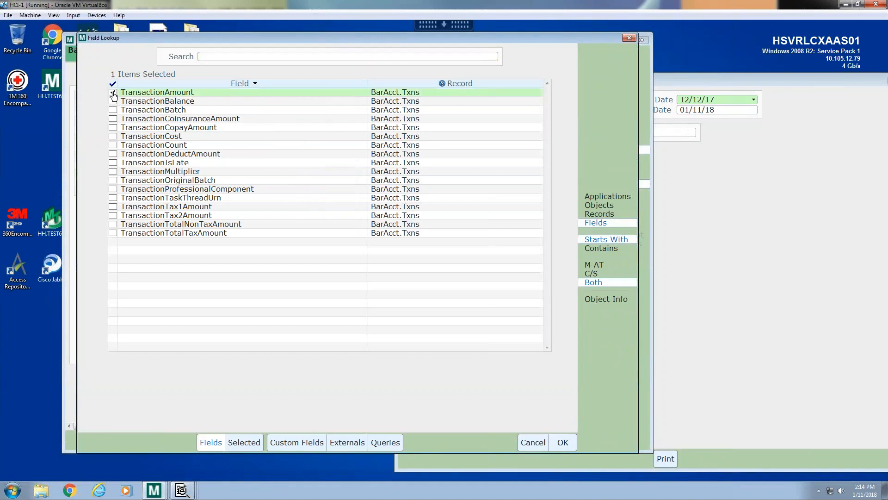
left_click(563, 443)
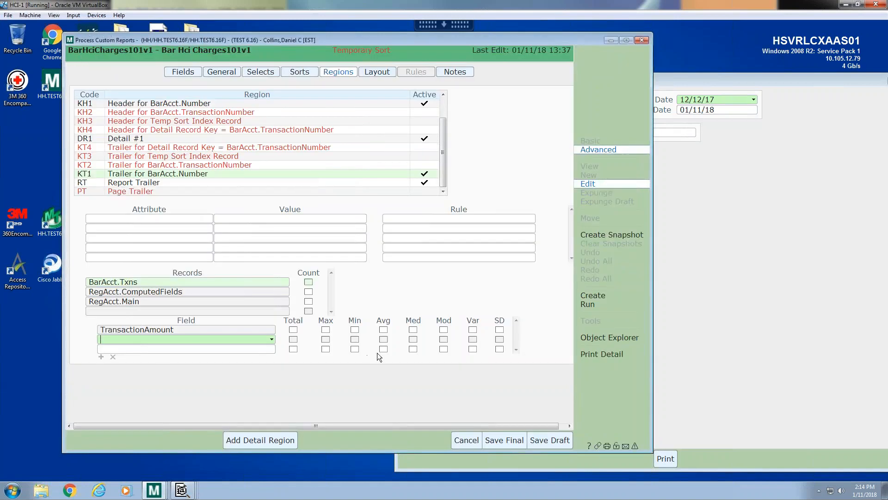
left_click(254, 331)
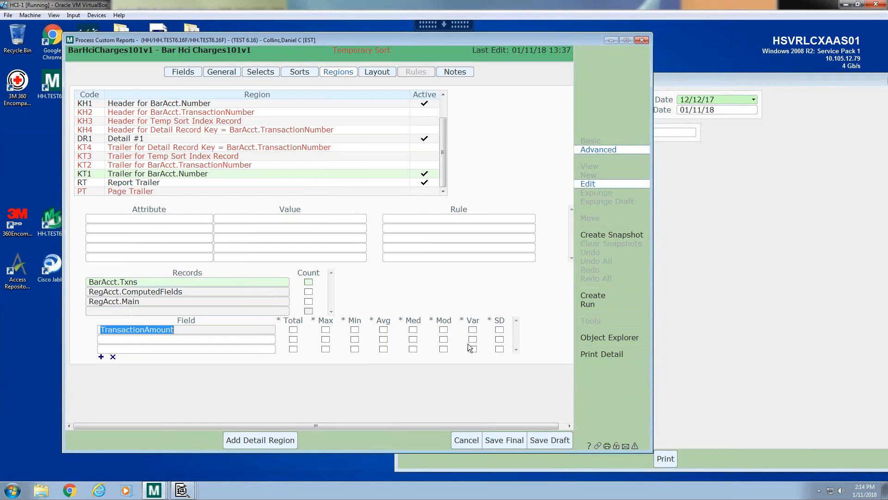
left_click(293, 328)
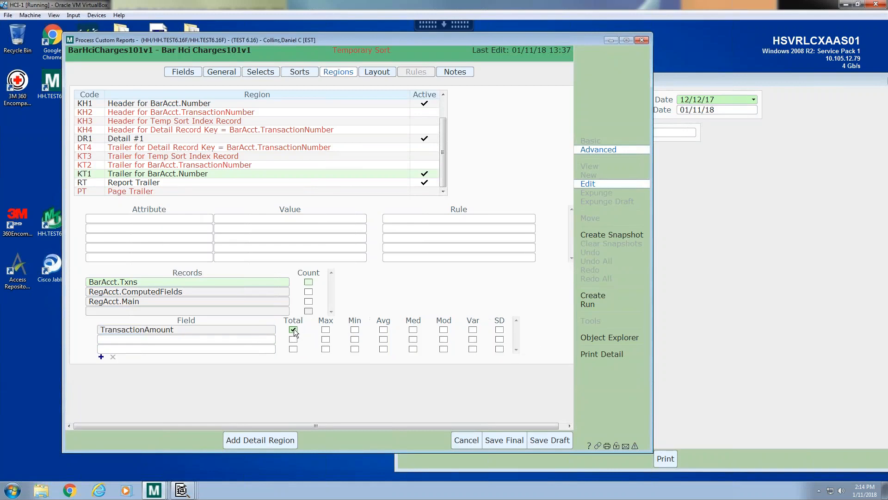
- Add the TransactionAmount field of BarAcct.Txns to the Report Trailer region's calculation fields
left_click(174, 182)
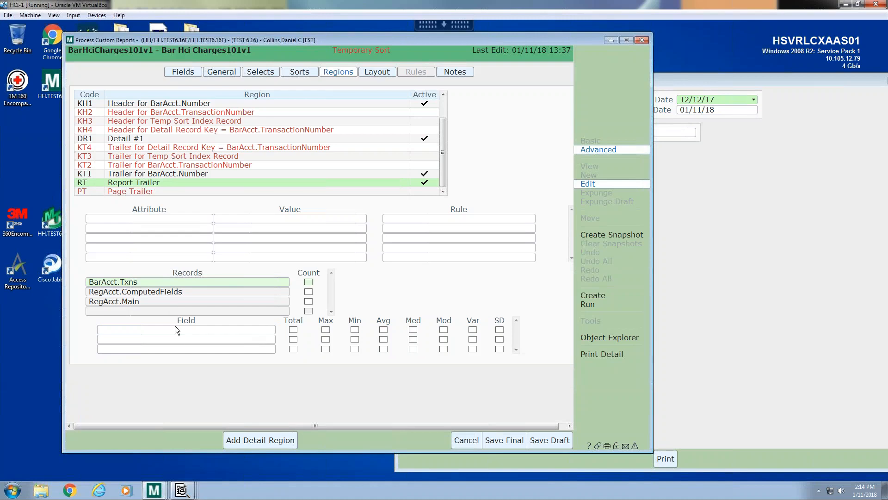
double_click(137, 281)
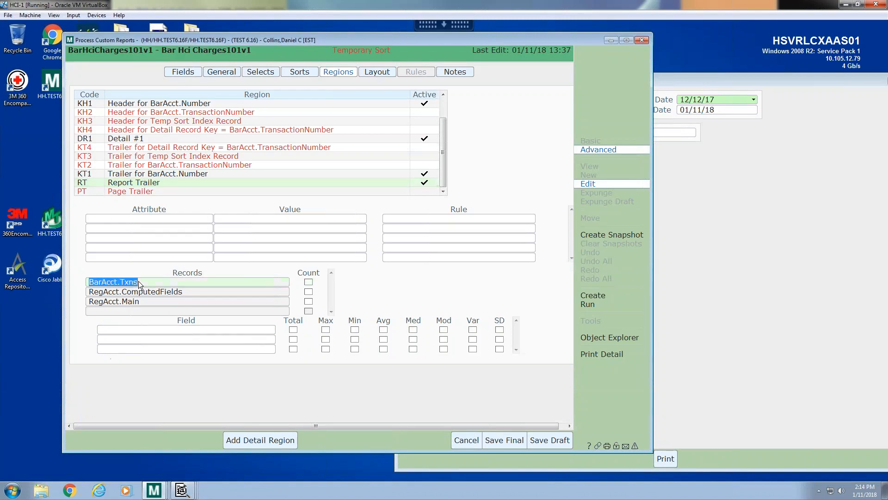
left_click(137, 331)
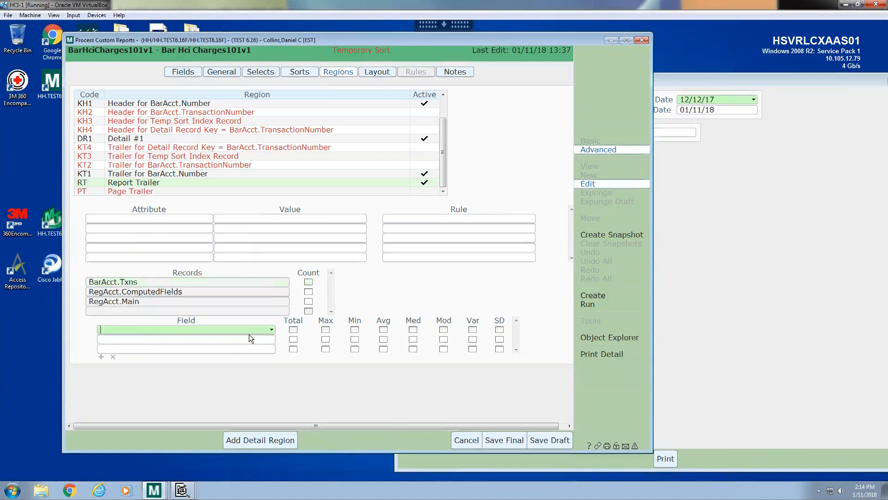
left_click(272, 329)
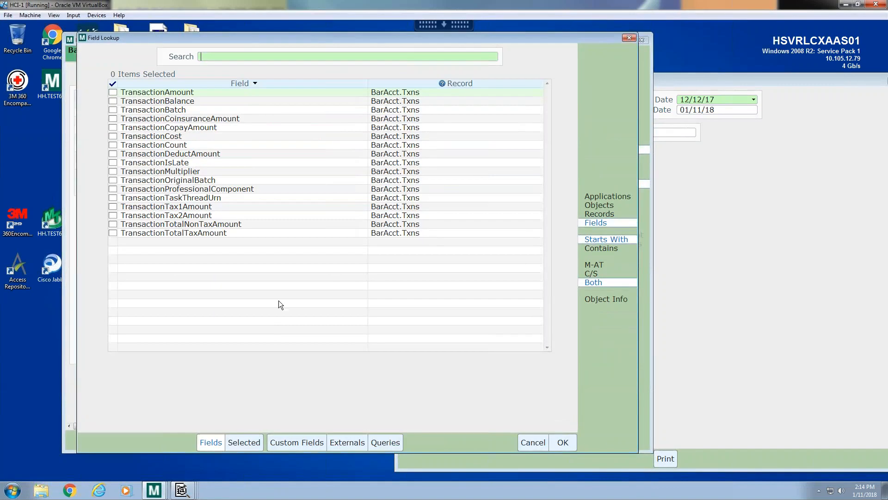
left_click(114, 93)
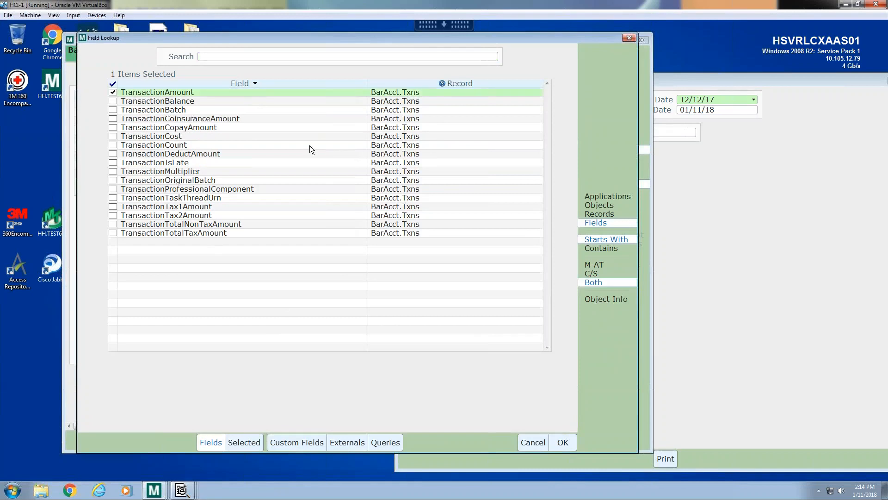
left_click(562, 442)
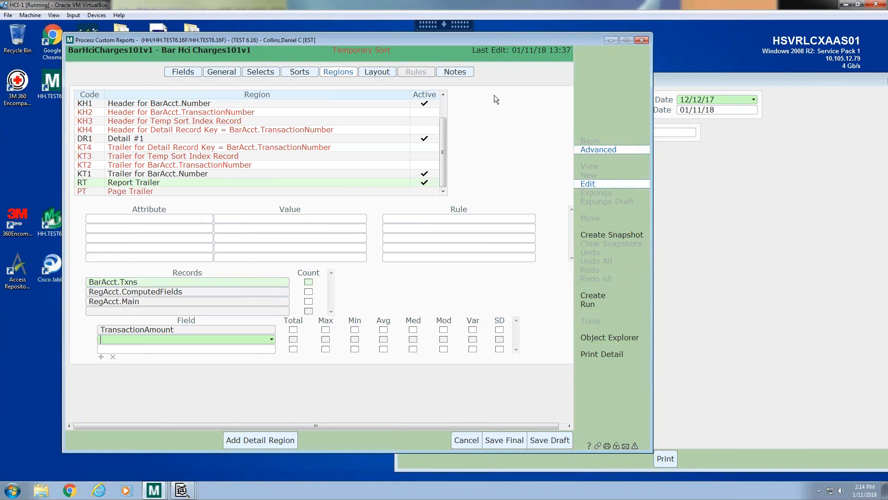
- Enable the Total calculation for TransactionAmount in the Report Trailer region
left_click(185, 74)
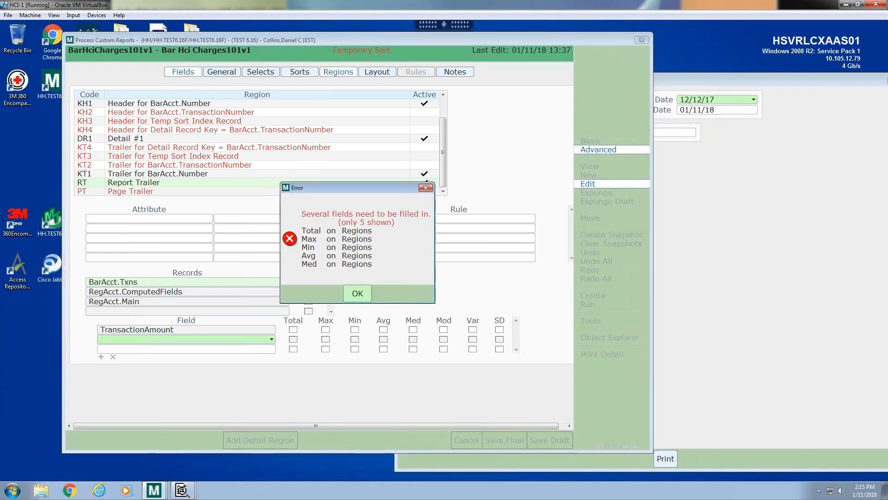
key("Return")
left_click(294, 330)
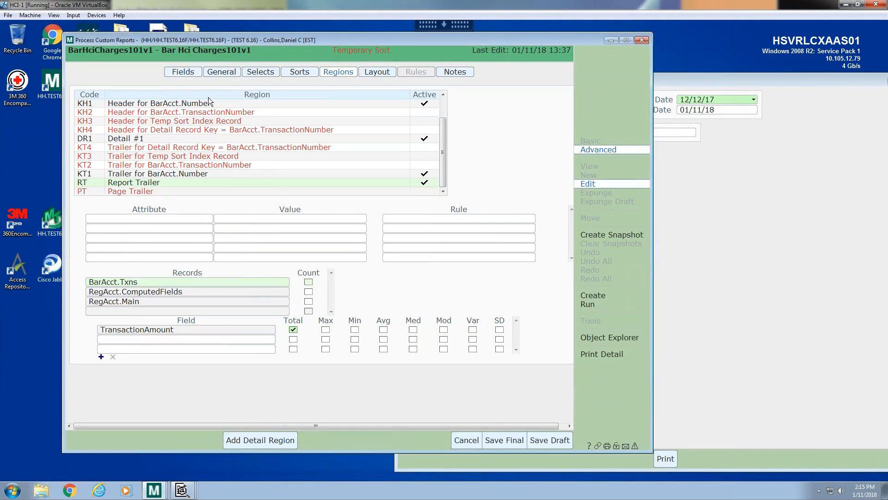
- Examine the attributes of the KT1 and RT total amount fields in the report's field list
left_click(183, 73)
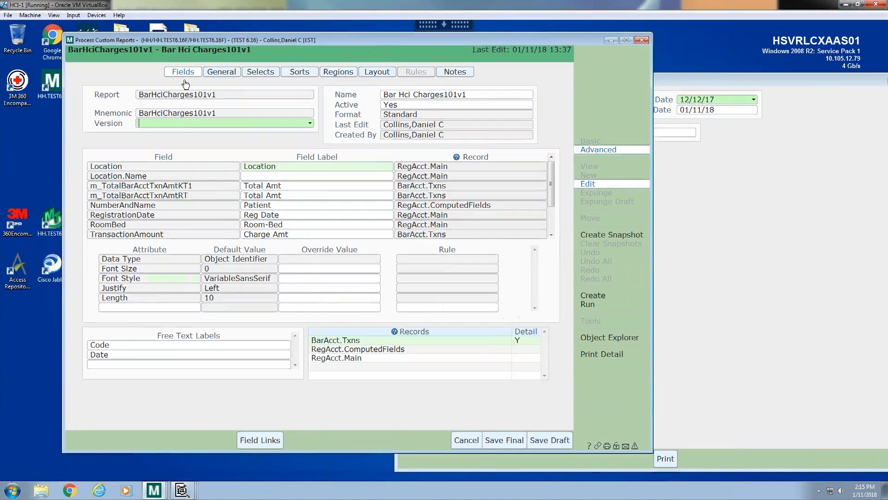
left_click(146, 190)
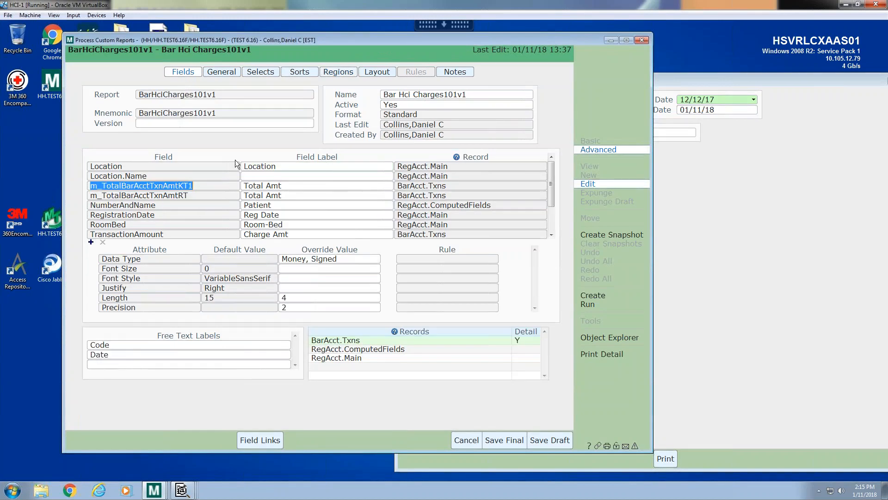
key("Down")
key("Up")
key("Down")
key("Up")
key("Down")
key("Up")
key("Down")
key("Up")
- Change the field label of m_TotalBarAcctTxnAmtKT1 to "Patient Total Charges"
left_click(254, 190)
left_click(255, 188)
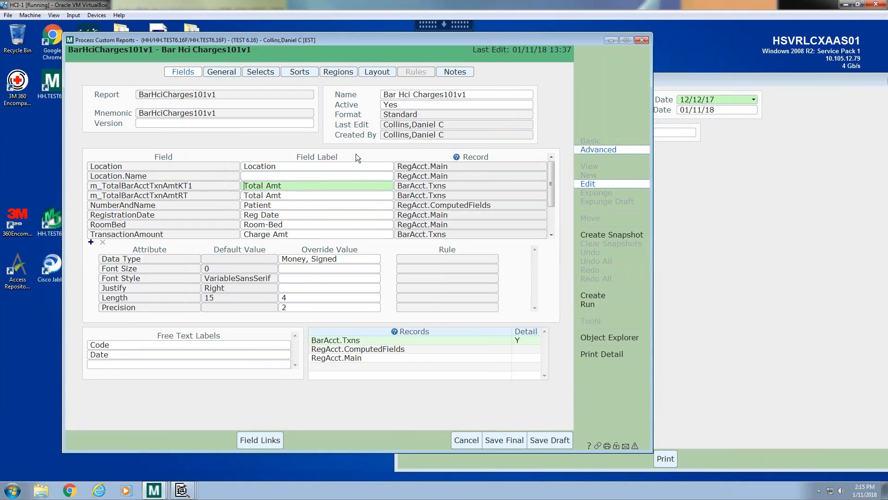
key("shift+End")
type("P")
key("BackSpace")
type("Patient Total Ch")
key("BackSpace")
type("harges")
key("Return")
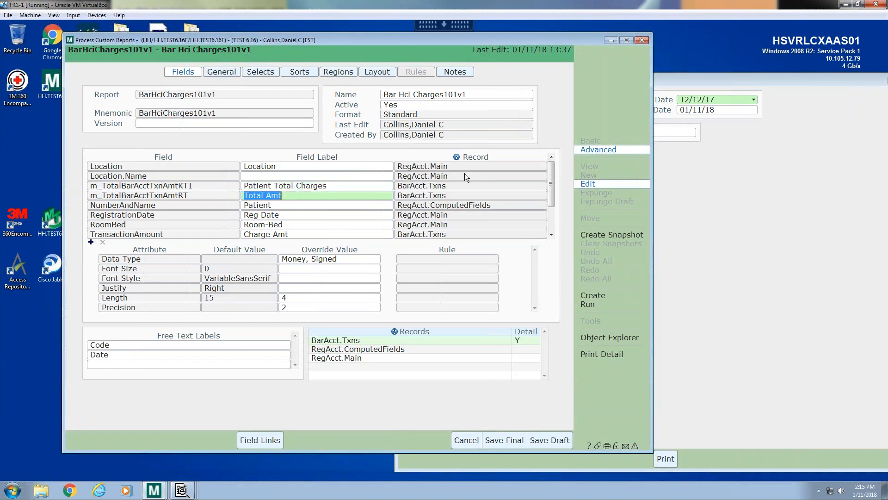
- Change the field label of m_TotalBarAcctTxnAmtRT to "Grand Total Charges"
type("Total Charges")
key("Home")
type("Grand")
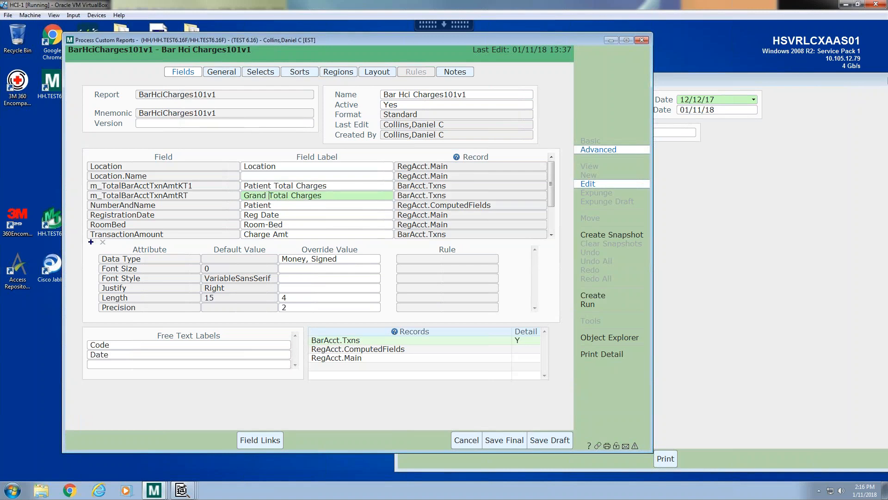
key("Tab")
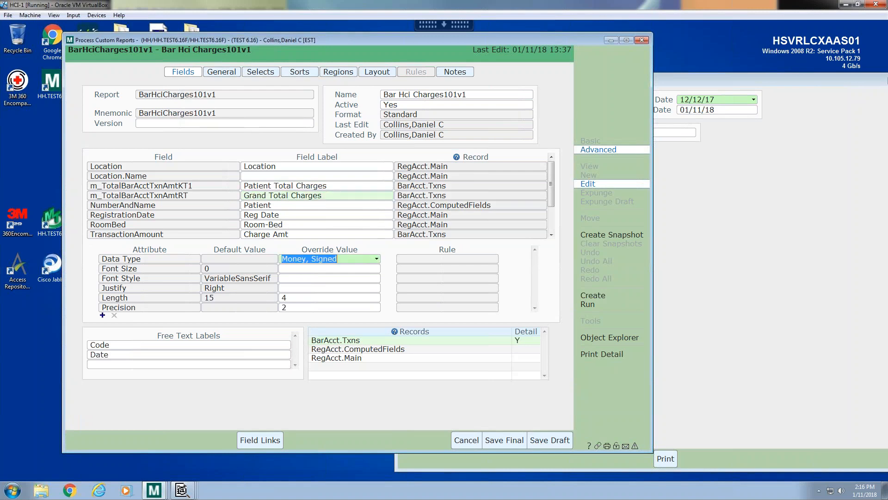
- Clear the Length override value of the Patient Total Charges field
left_click(336, 185)
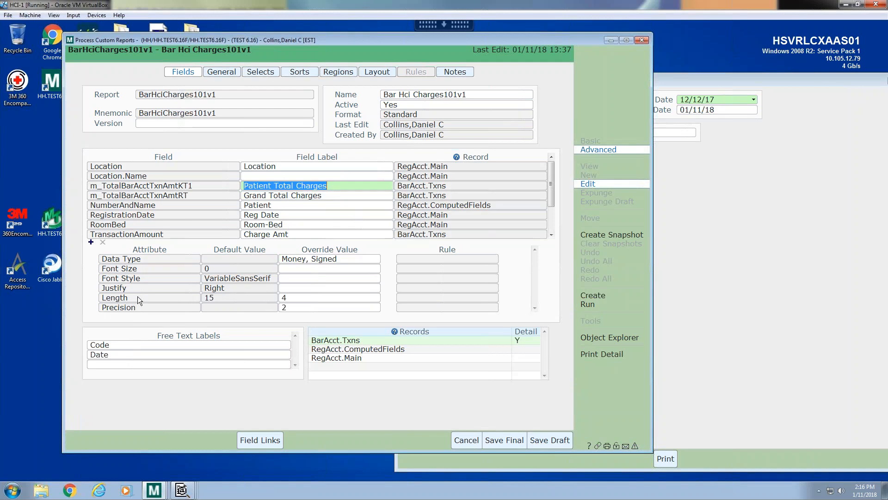
left_click(285, 297)
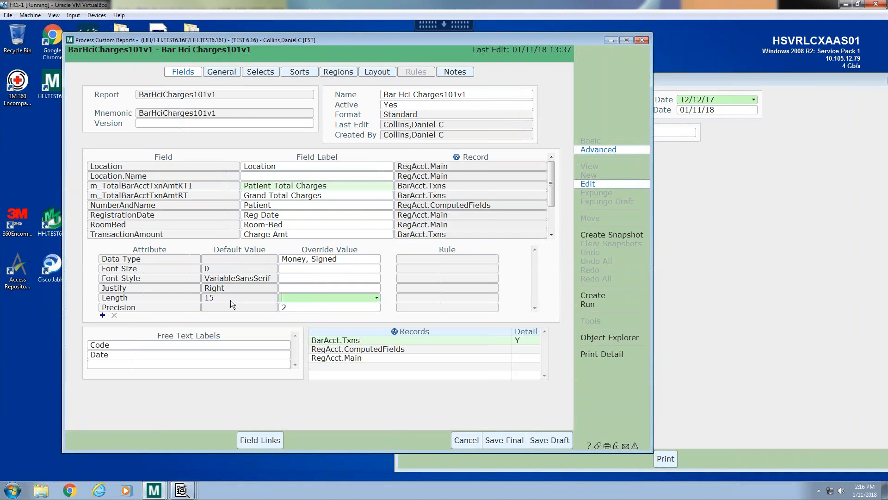
left_click(285, 309)
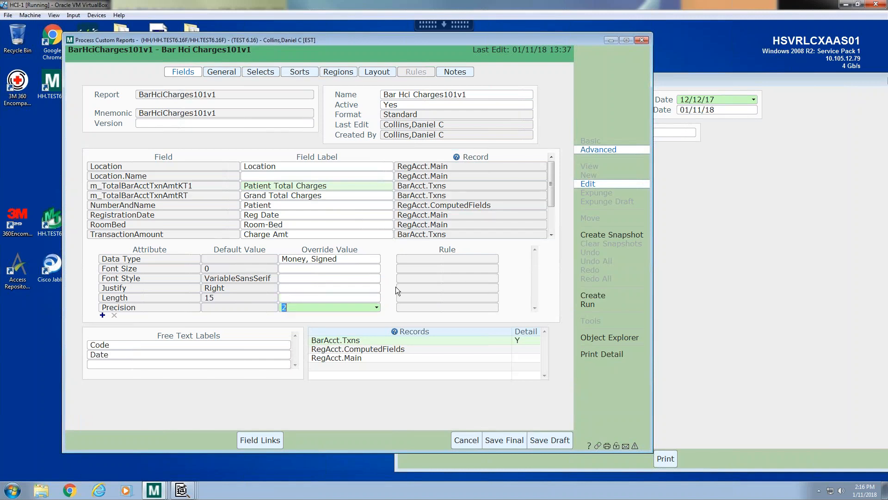
key("shift+Tab")
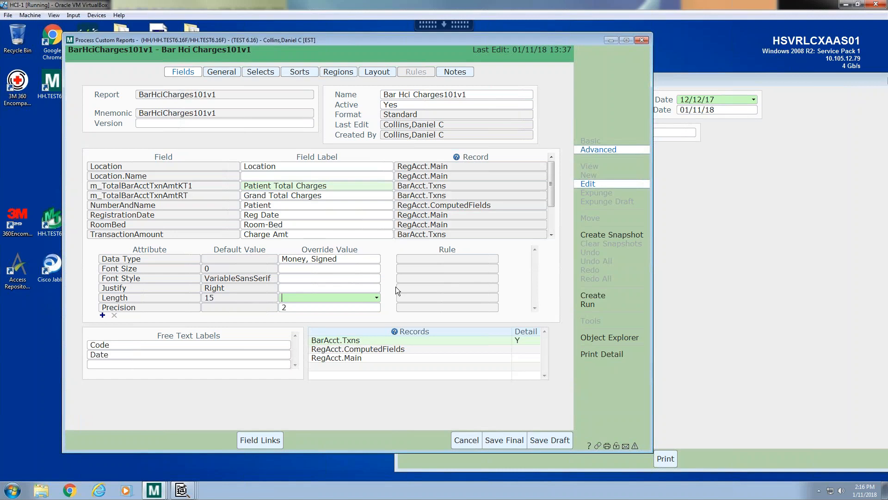
key("Tab")
key("shift+Tab")
key("shift+Tab")
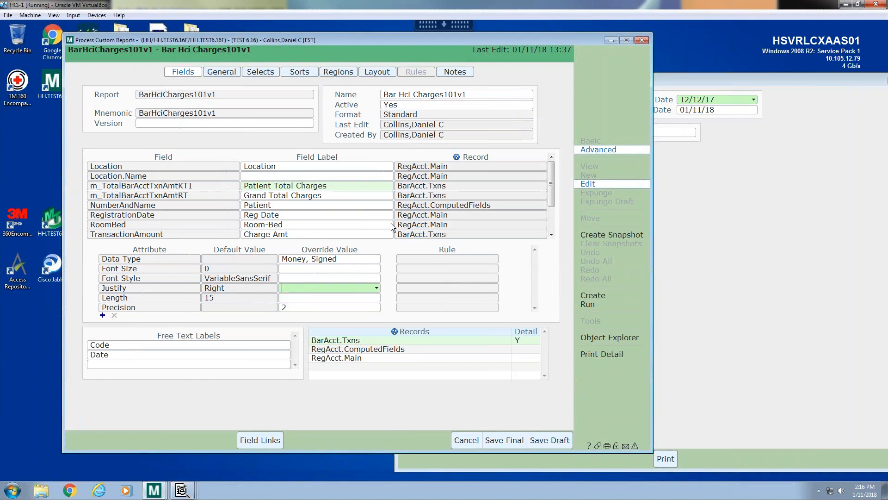
- Clear the Length override value of the Grand Total Charges field
left_click(312, 195)
left_click(329, 300)
key("BackSpace")
key("Tab")
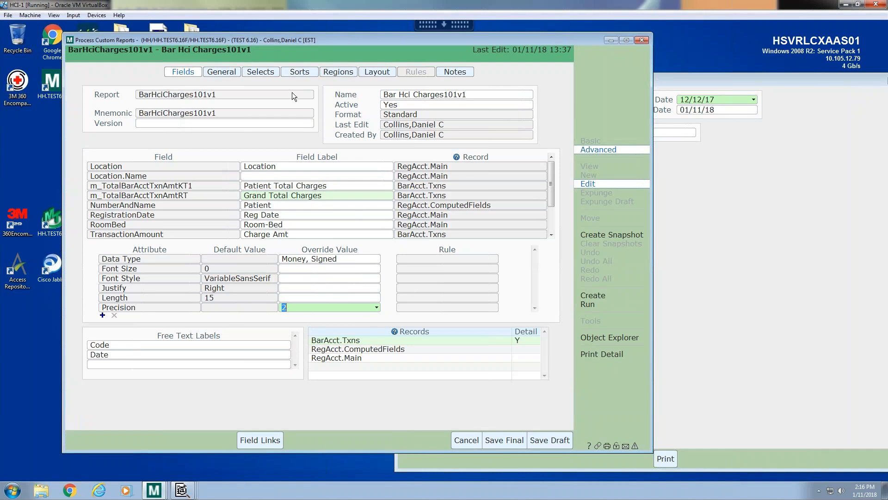
- Auto-format the two total fields into the report layout using the Horizontal, with Labels style
left_click(384, 73)
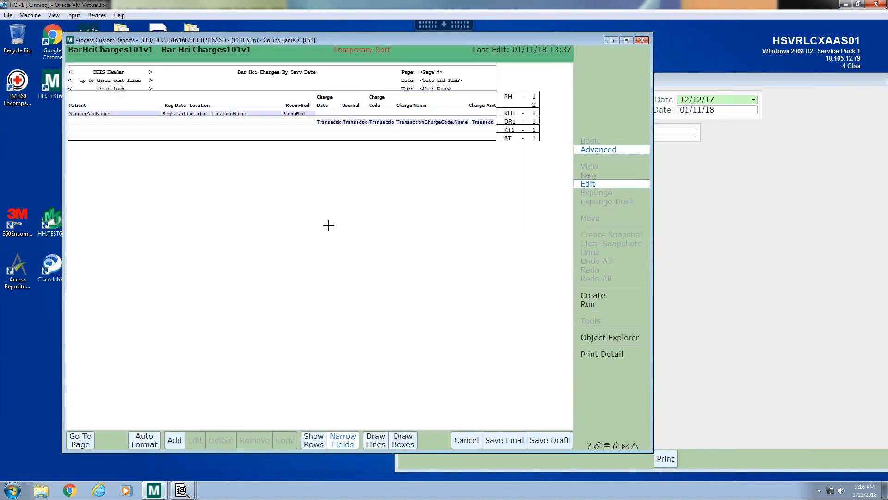
left_click(154, 444)
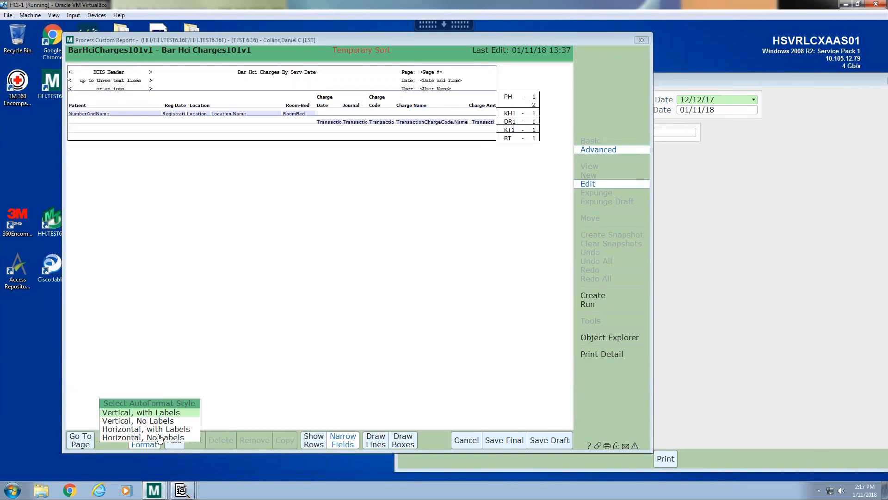
left_click(160, 429)
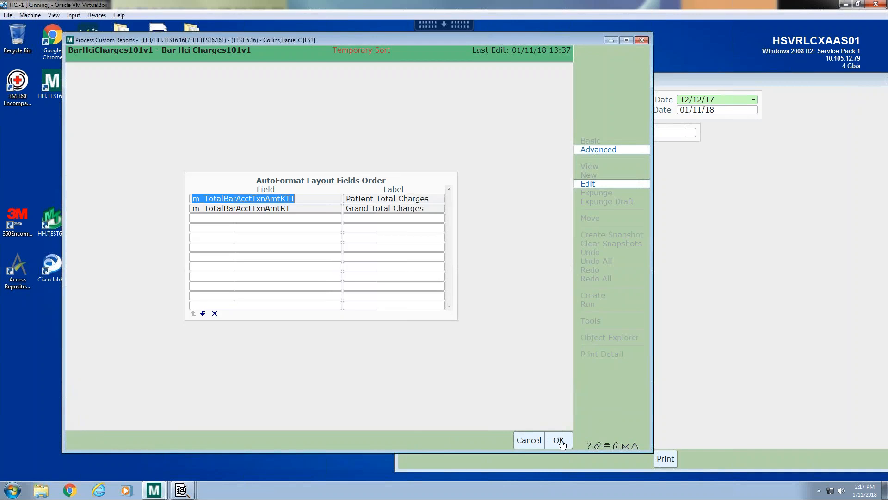
left_click(559, 441)
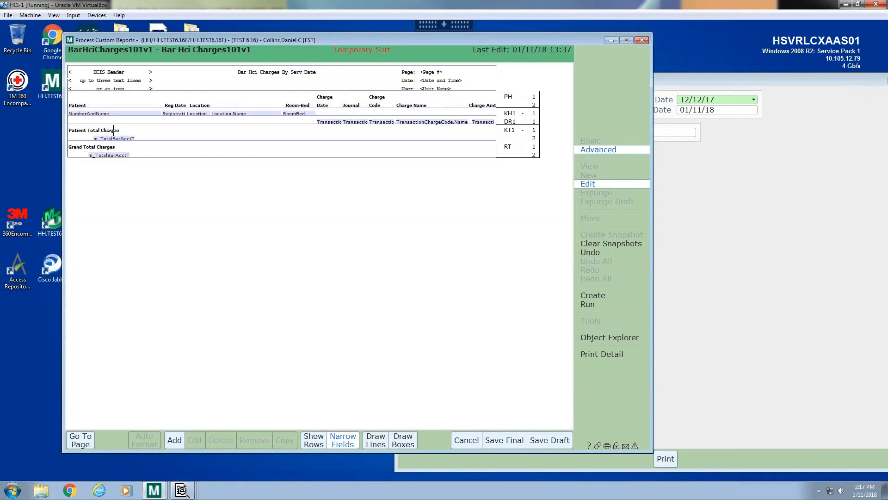
- Show the layout rows and place the Patient Total Charges label and its total field on KT1 row 2, with the field under Charge Amt
left_click_drag(114, 137, 487, 135)
left_click(316, 444)
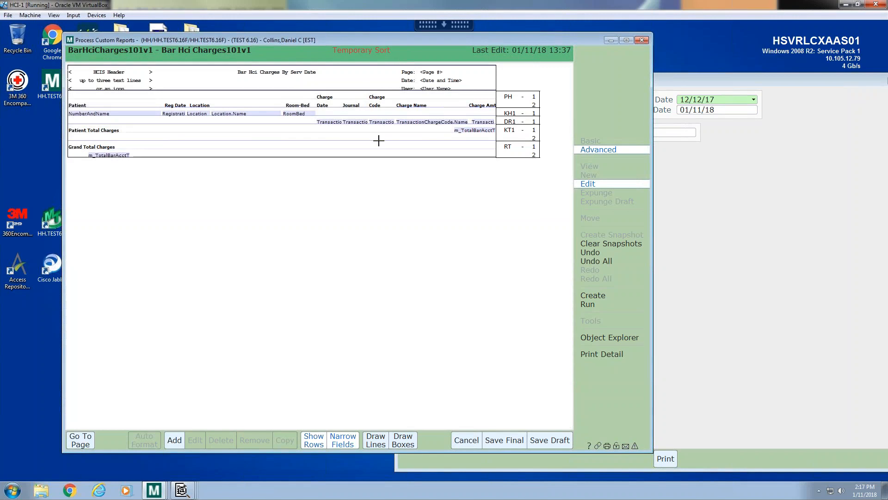
left_click_drag(111, 131, 408, 136)
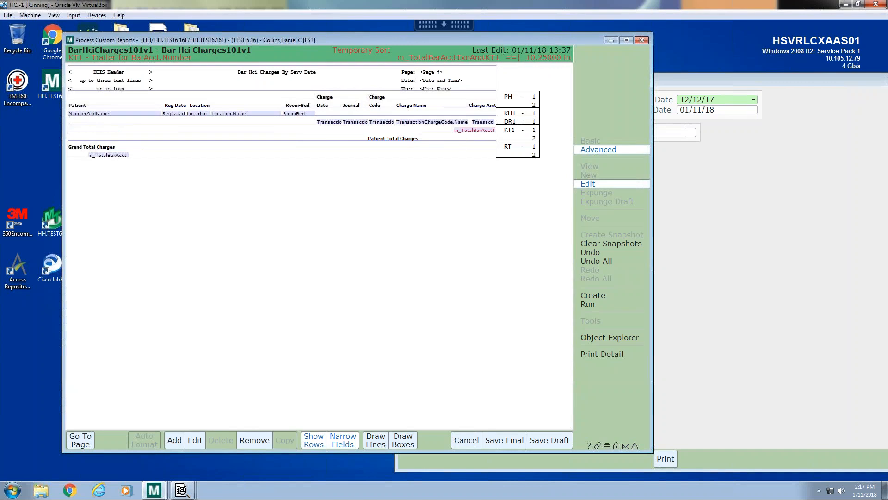
left_click_drag(476, 130, 477, 139)
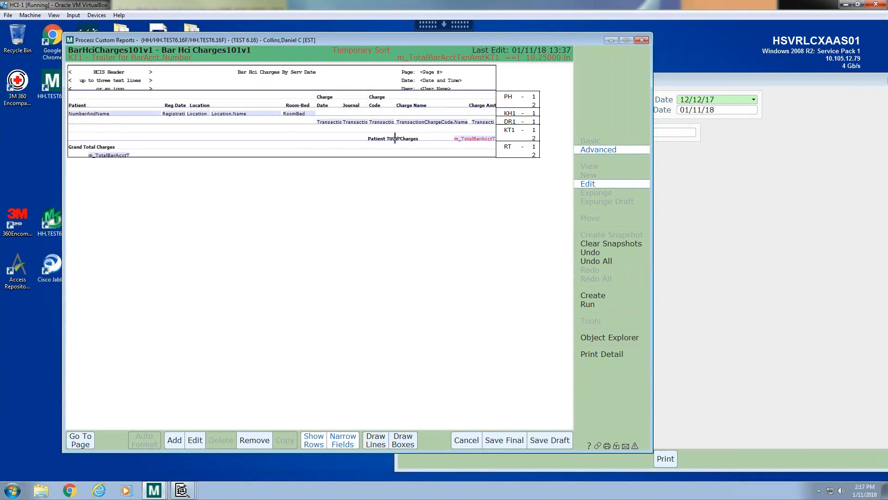
- Nudge the Patient Total Charges label right to 7.875 in and its total field left to 10.21875 in
left_click(415, 139)
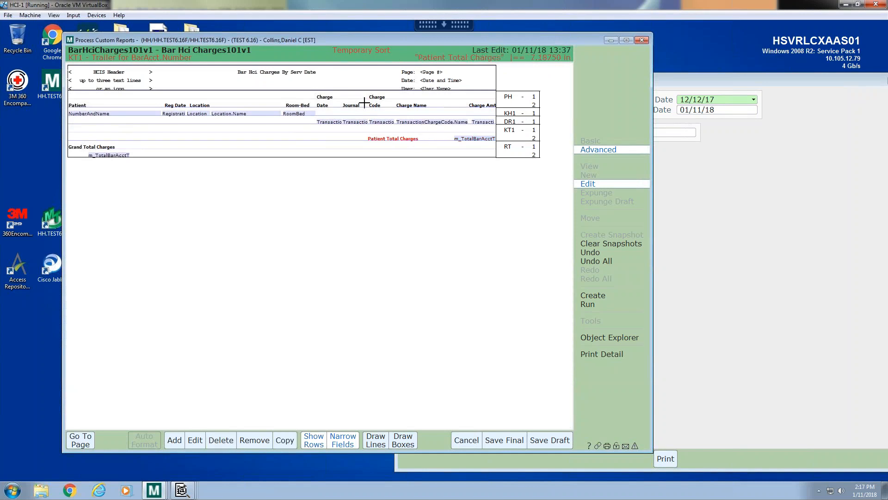
key("Right")
key("Right")
key("Right")
key("Right")
key("Right")
key("Right")
key("Right")
key("Right")
key("Right")
key("Right")
key("Right")
key("Right")
key("Right")
key("Right")
key("Right")
key("Right")
key("Right")
key("Right")
key("Right")
key("Right")
key("Right")
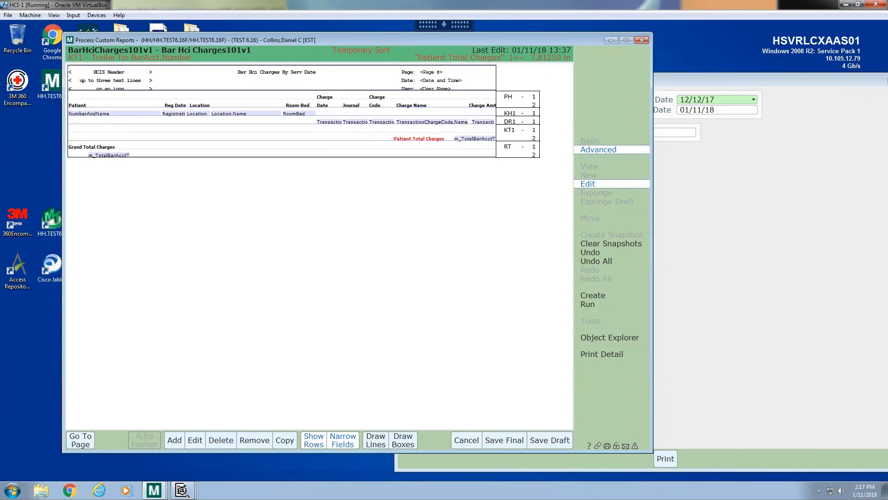
key("Right")
left_click(469, 139)
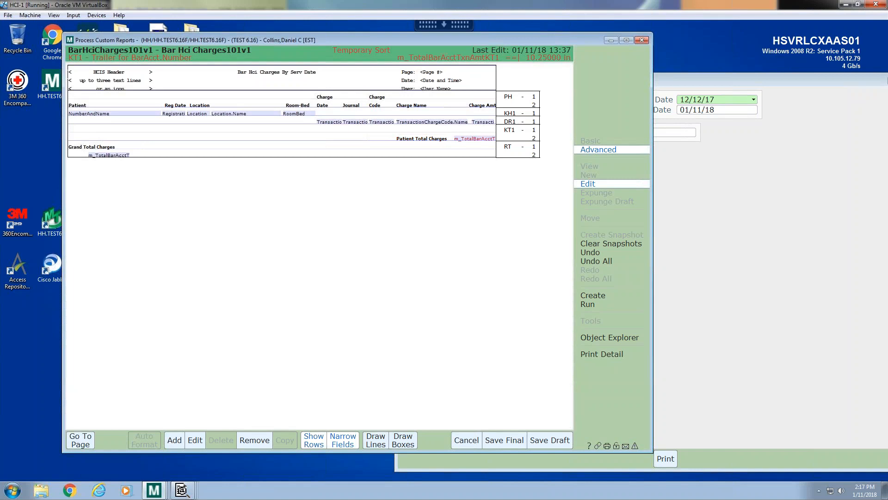
key("Left")
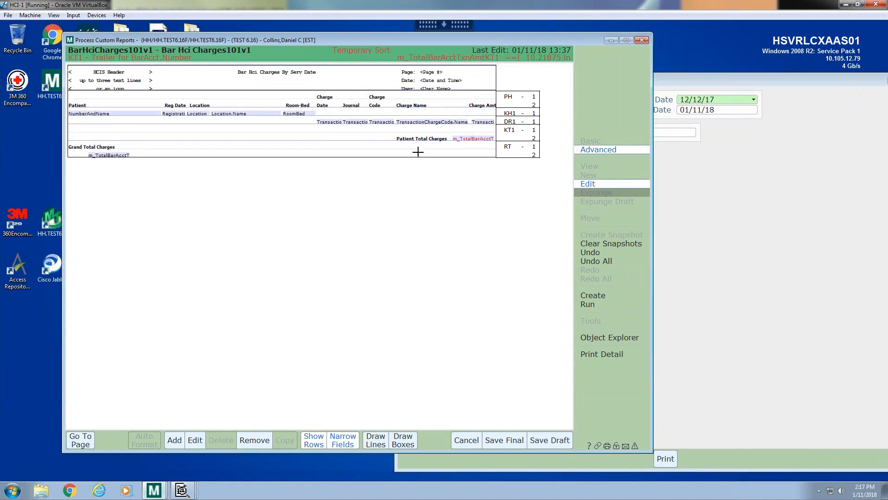
- Move the grand total field to 10.21875 in and place its Grand Total Charges label before it on RT row 2, at 8 in
left_click(126, 154)
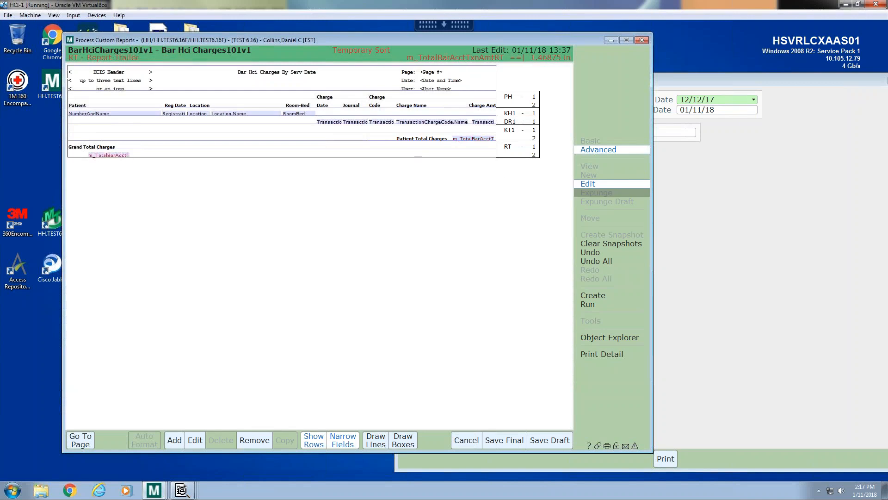
left_click_drag(128, 155, 481, 159)
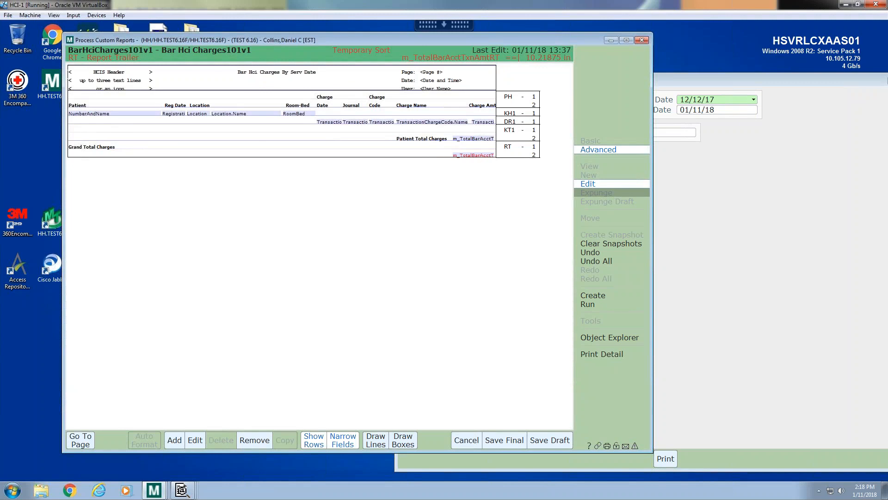
left_click(91, 146)
left_click_drag(95, 147, 432, 155)
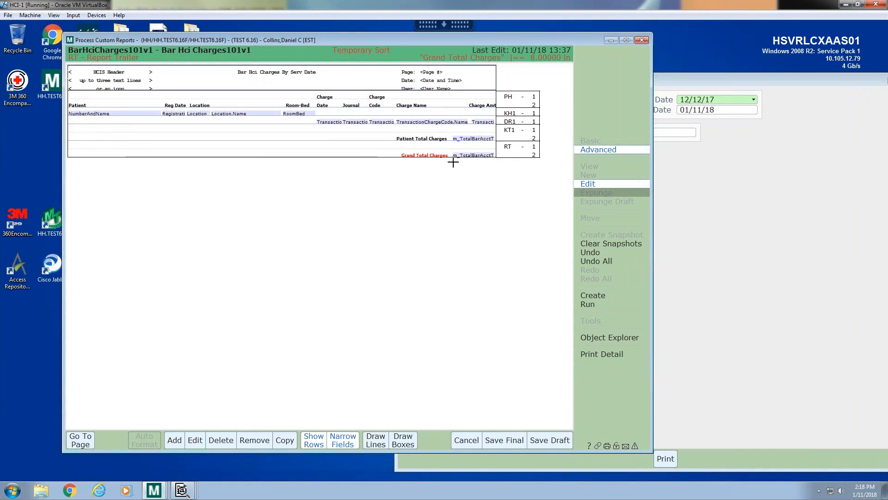
- Align the grand total field in the Report Trailer with the KT1 total field at 10.21875 in
left_click(462, 137)
left_click(456, 155)
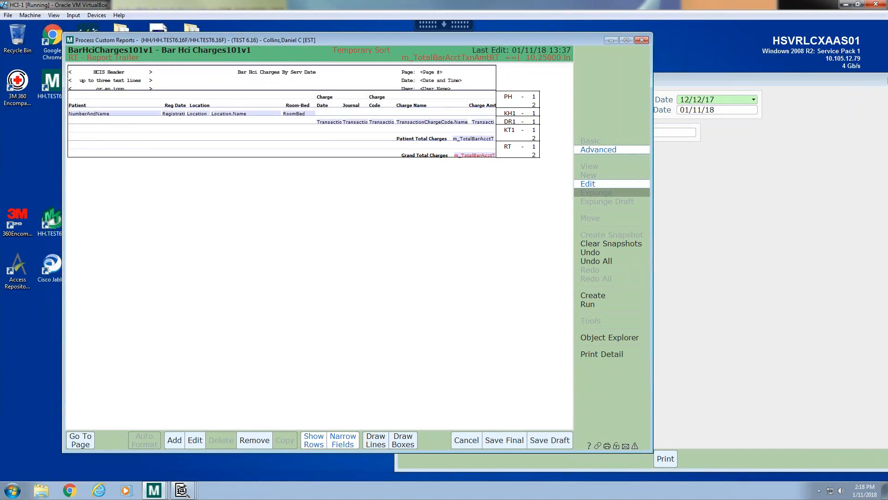
left_click(475, 138)
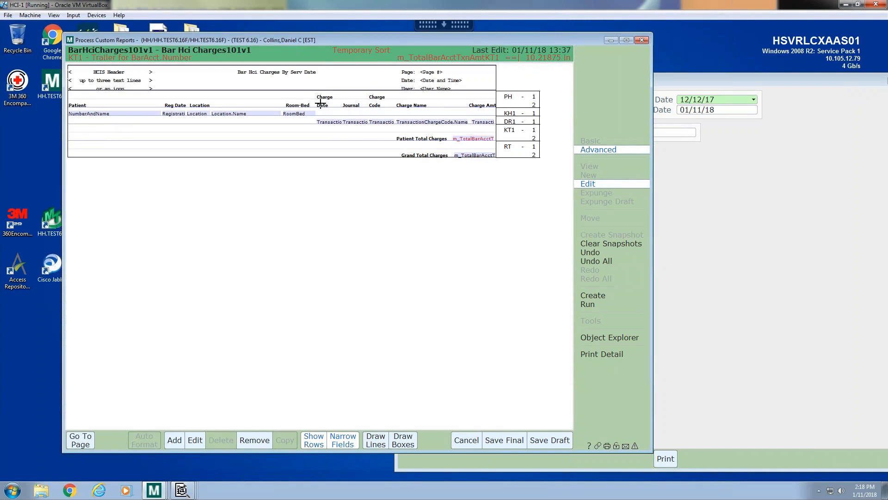
left_click(463, 154)
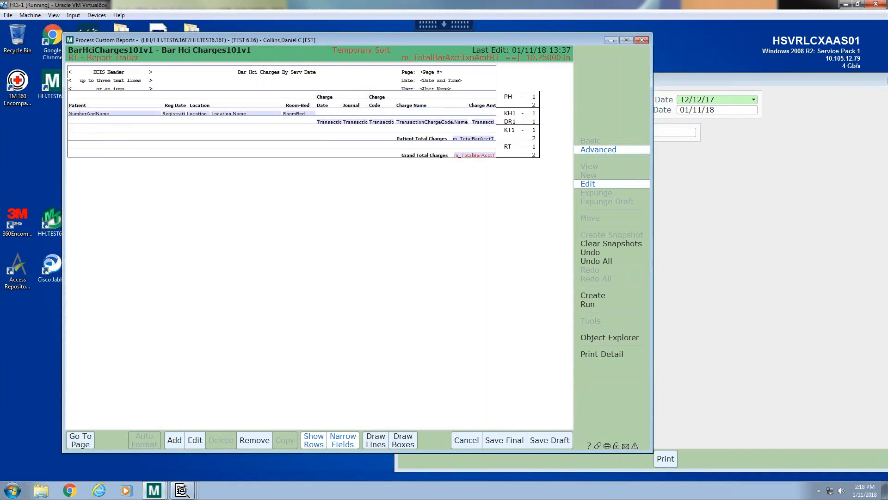
key("Left")
left_click(475, 138)
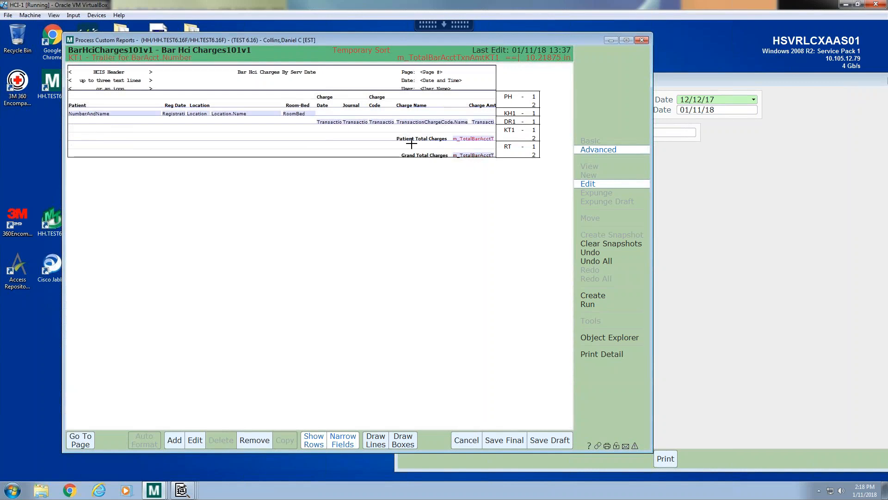
- Compare the positions of the two total labels and nudge the Grand Total Charges label left to 7.96875 in
left_click(428, 139)
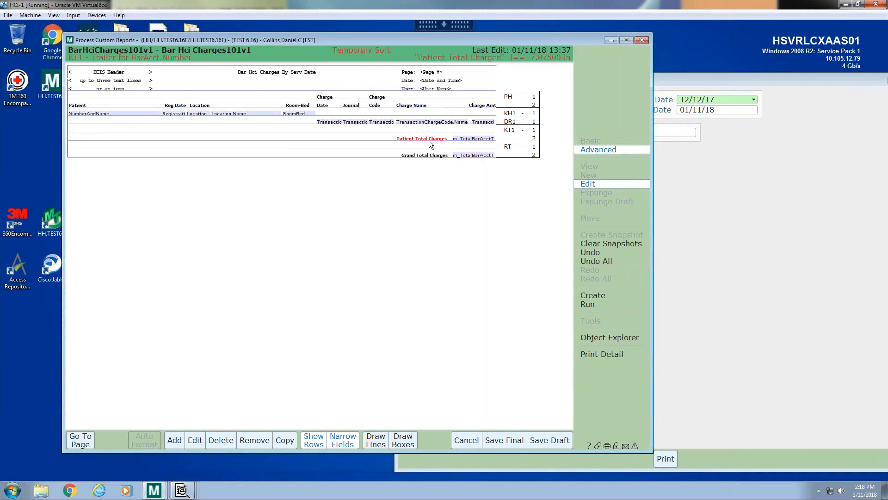
left_click(429, 155)
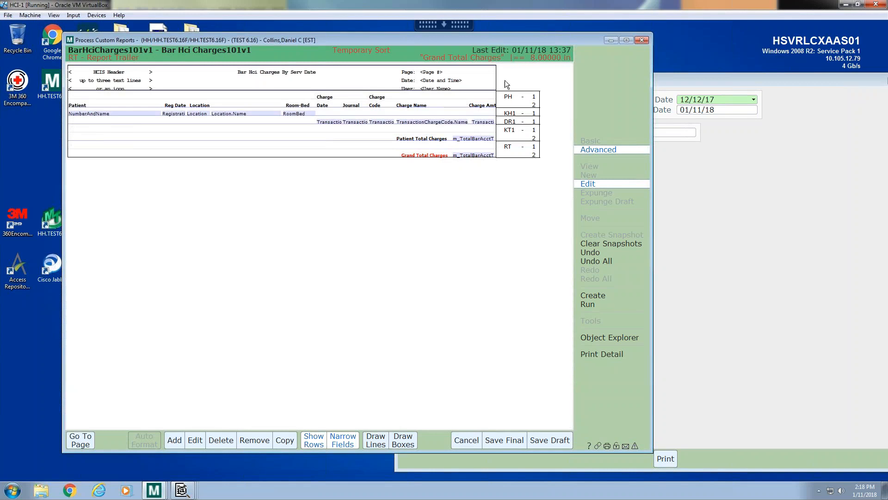
key("Left")
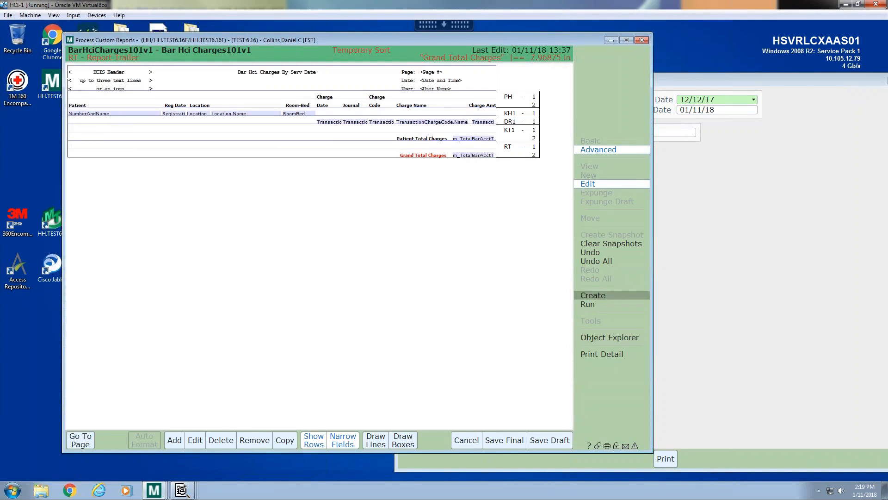
- Create the final version of the report and bring its registration date and facility prompt window into view
left_click(593, 296)
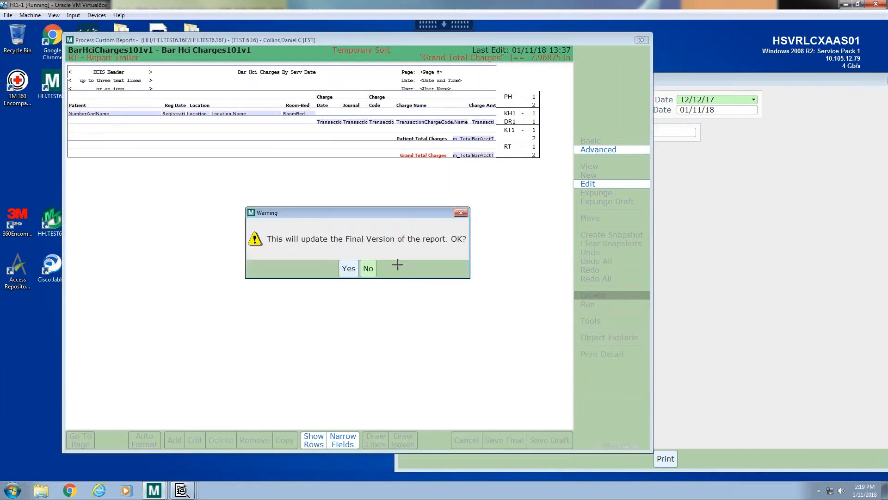
left_click(345, 271)
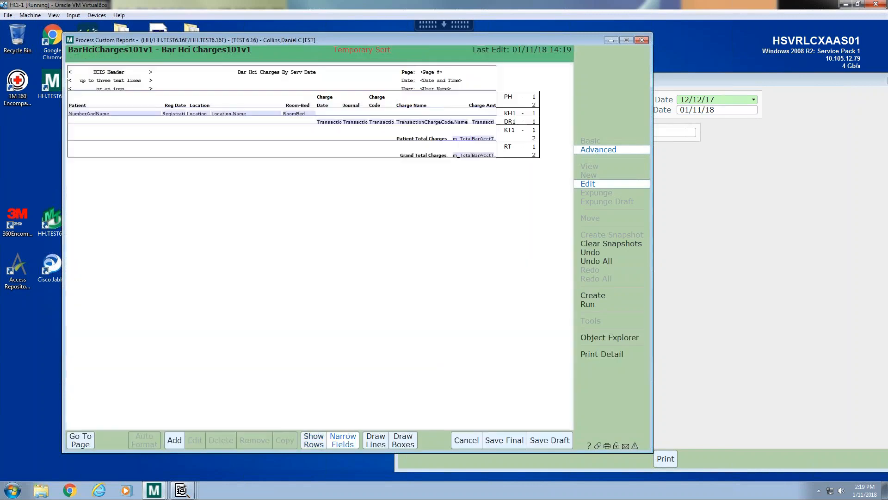
left_click(752, 257)
left_click_drag(542, 81, 456, 61)
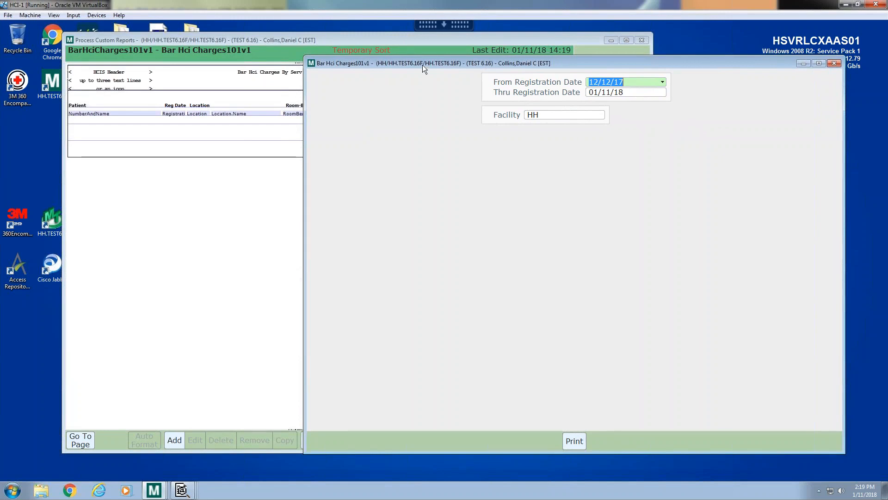
left_click_drag(473, 65, 507, 58)
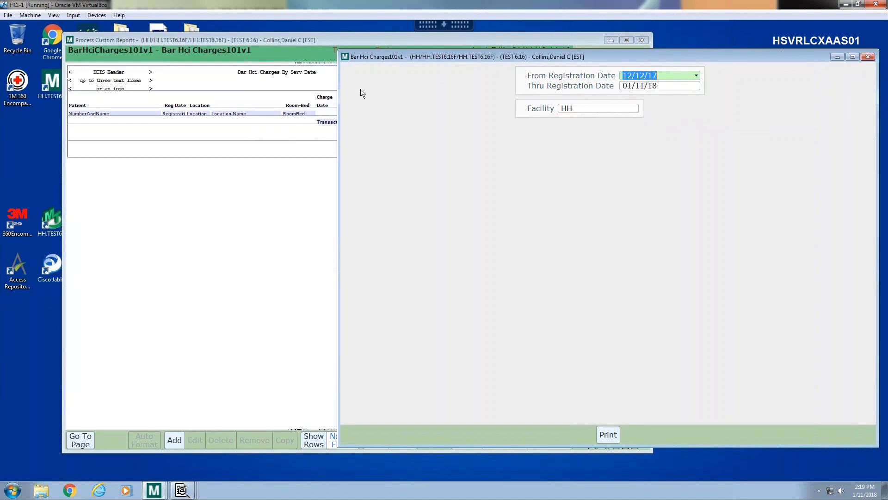
- Preview the report output, examine the Patient Total Charges and Grand Total Charges lines through the last page, and close the preview
left_click(608, 435)
left_click(724, 377)
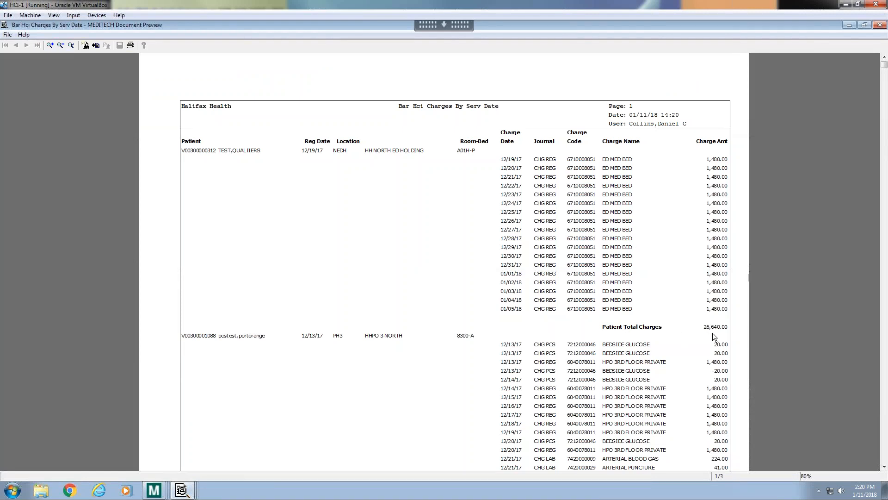
scroll(594, 332, "down", 4)
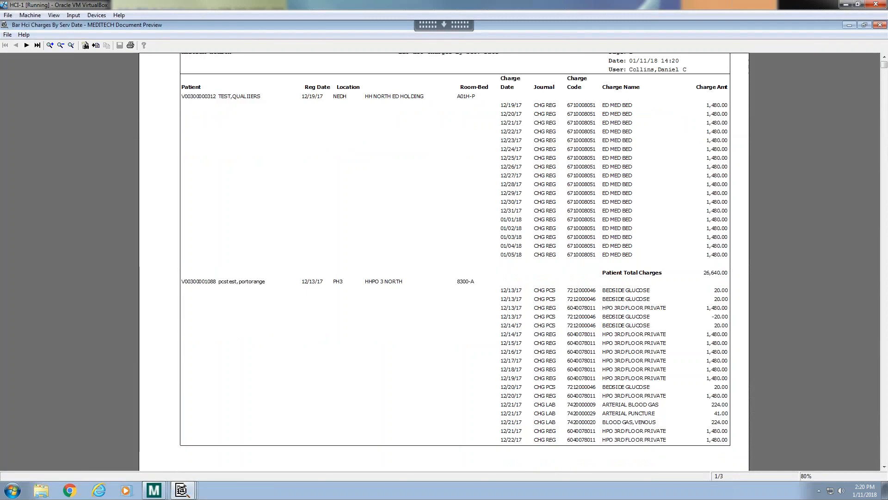
scroll(714, 378, "down", 1)
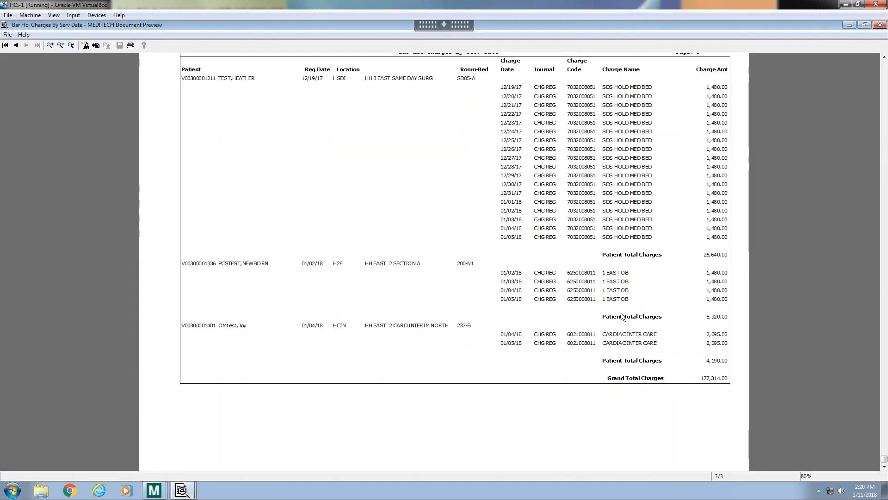
scroll(624, 356, "up", 5)
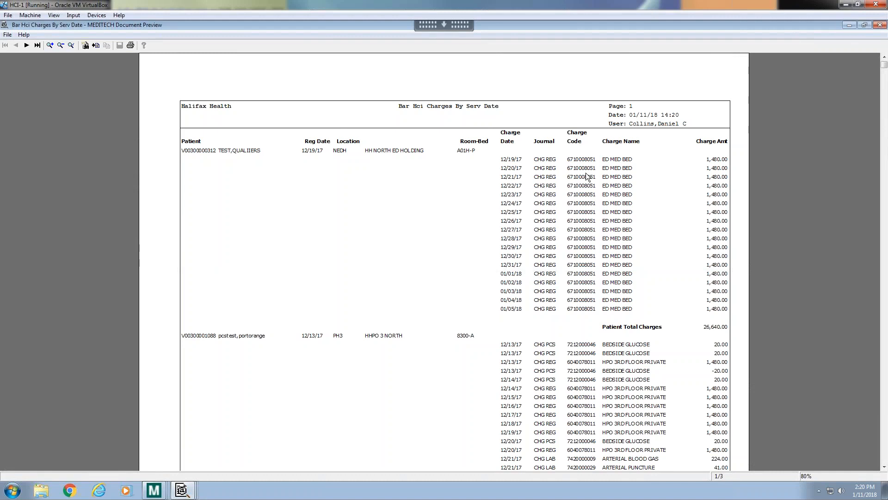
left_click(853, 26)
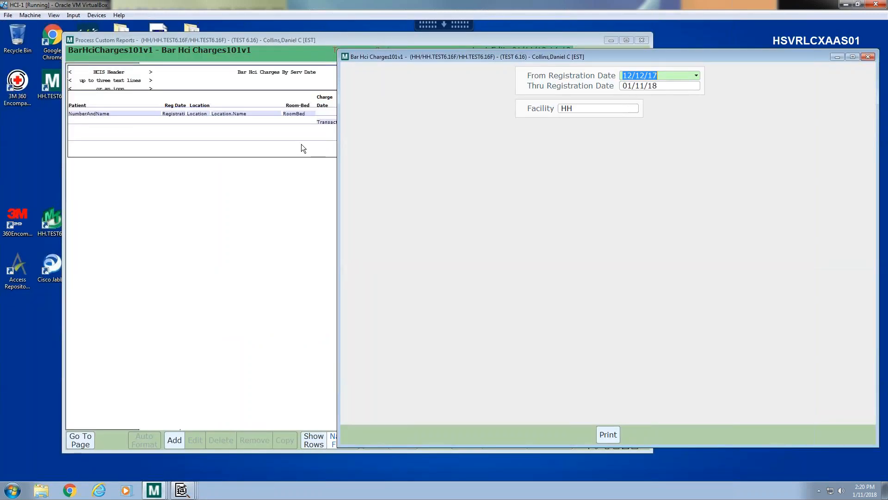
- Return to the report layout, show its rows, and draw a horizontal line across Page Header row 2 from 0 to 10.25 in
left_click(212, 38)
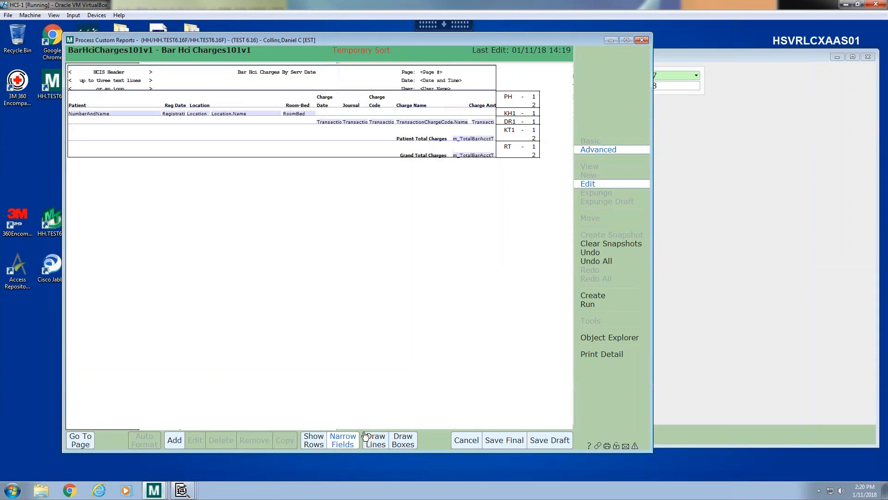
left_click(319, 447)
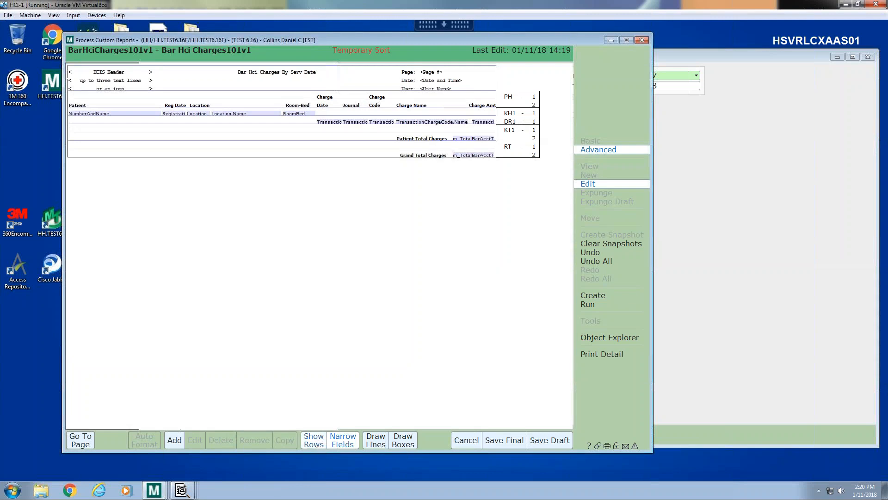
left_click(374, 439)
left_click_drag(90, 101, 545, 115)
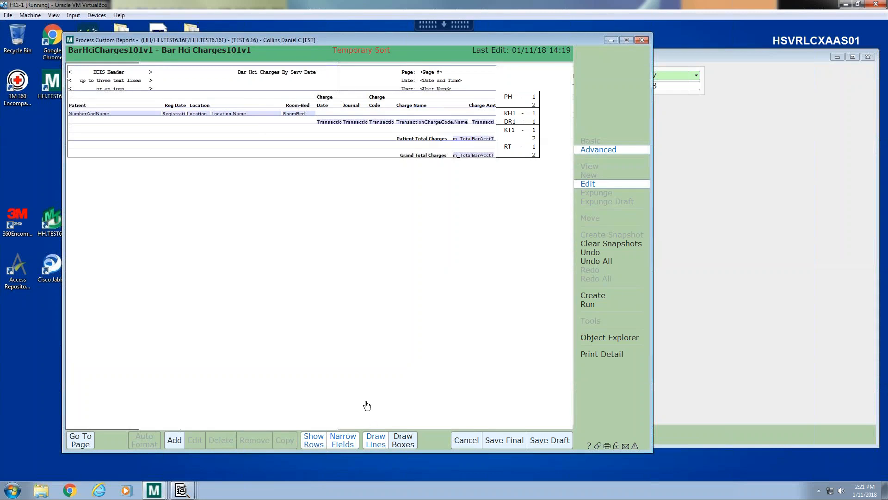
left_click(375, 440)
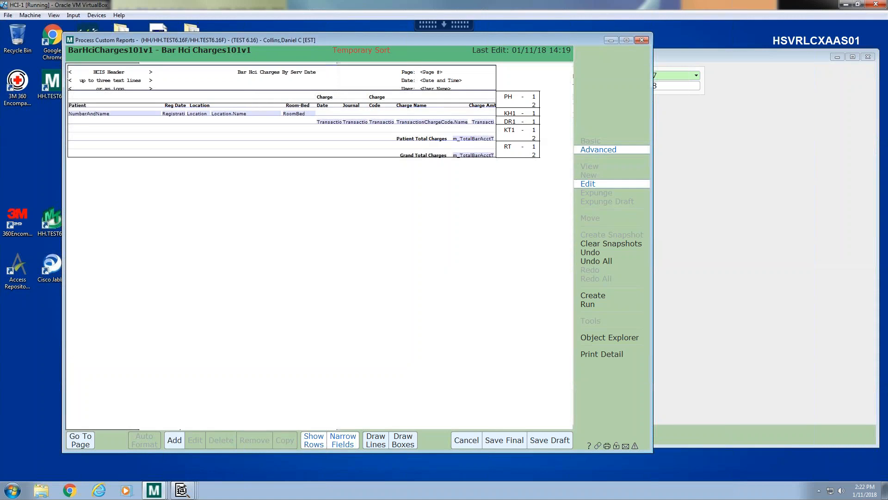
- Set the Page Header line's vertical position in the row to Bottom, keeping line density 1
left_click(258, 105)
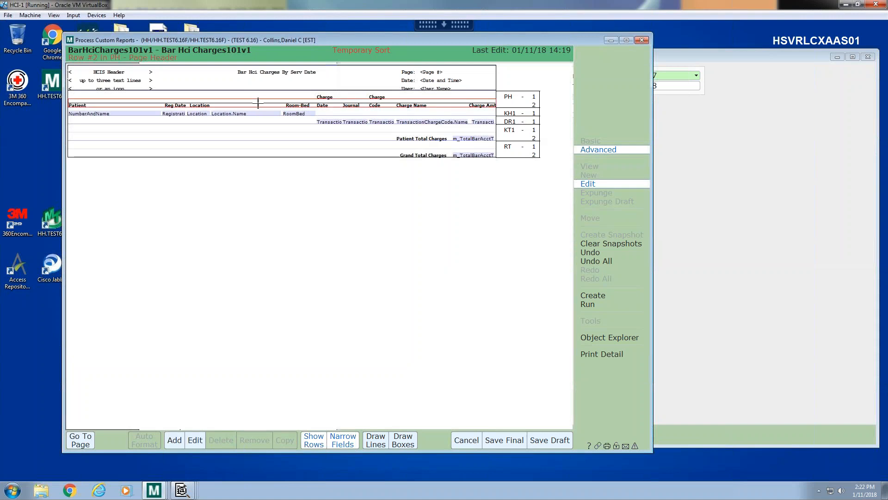
left_click(258, 103)
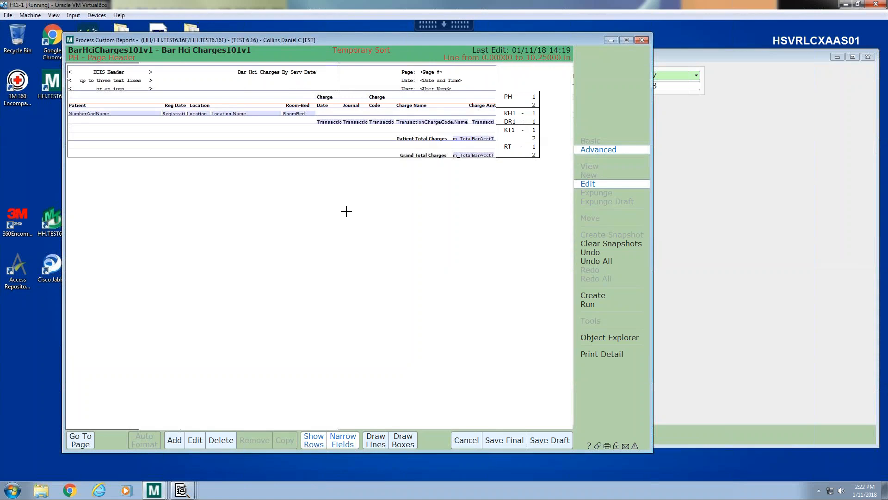
left_click(196, 441)
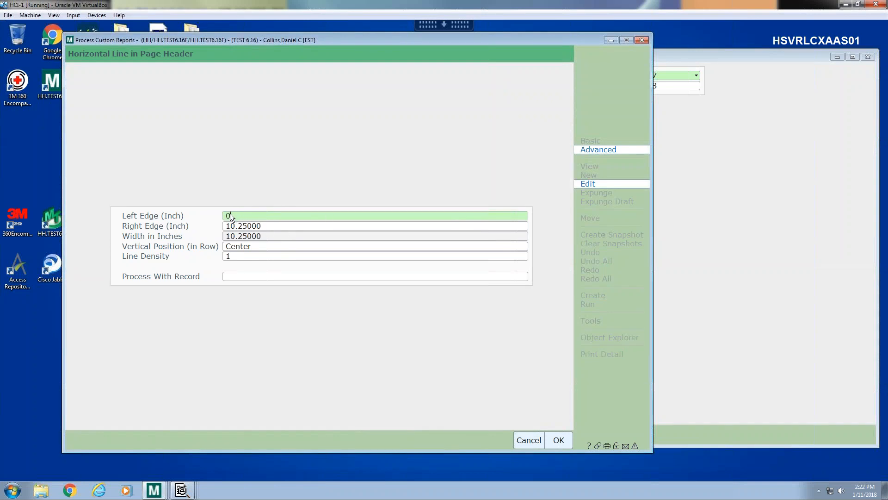
left_click(242, 245)
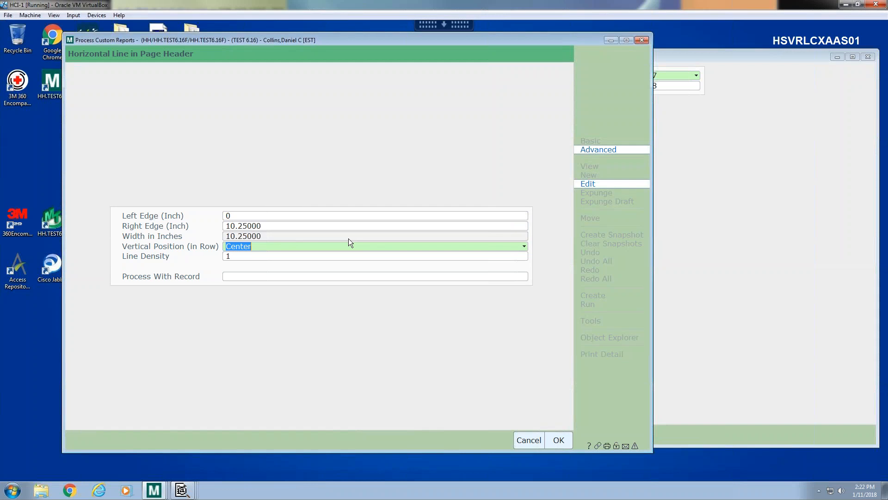
type("b")
key("BackSpace")
key("Down")
key("Down")
key("Down")
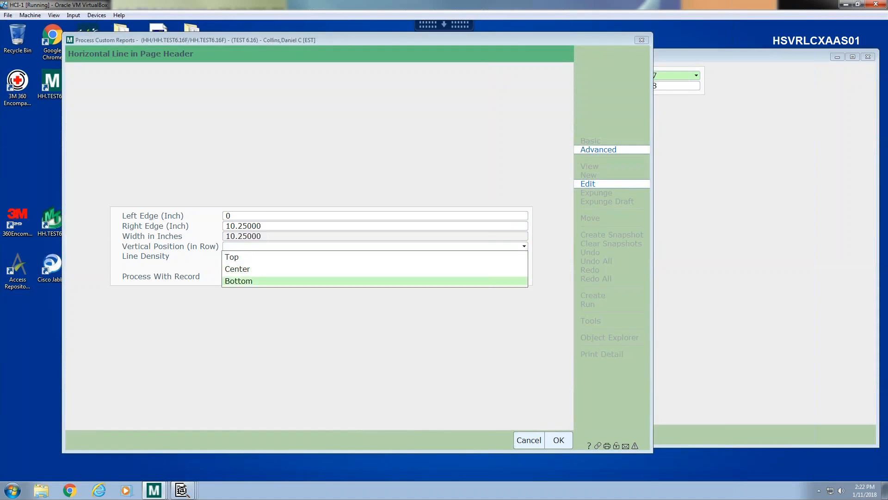
key("Return")
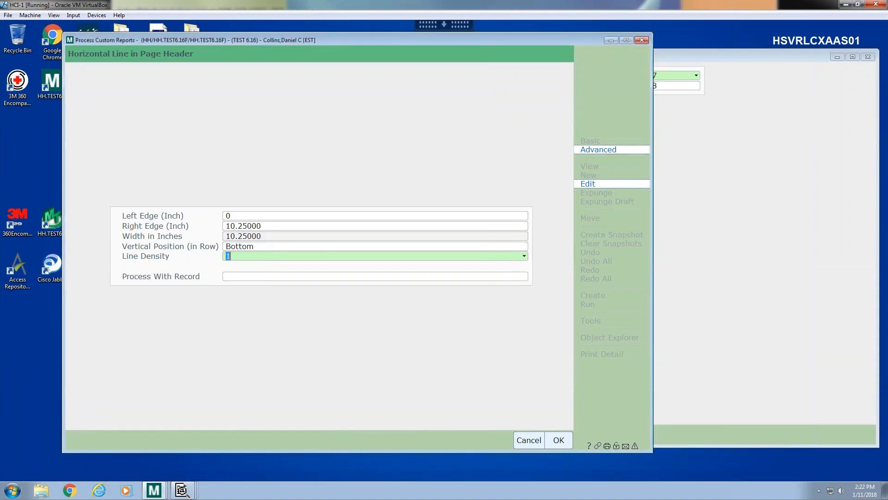
key("Return")
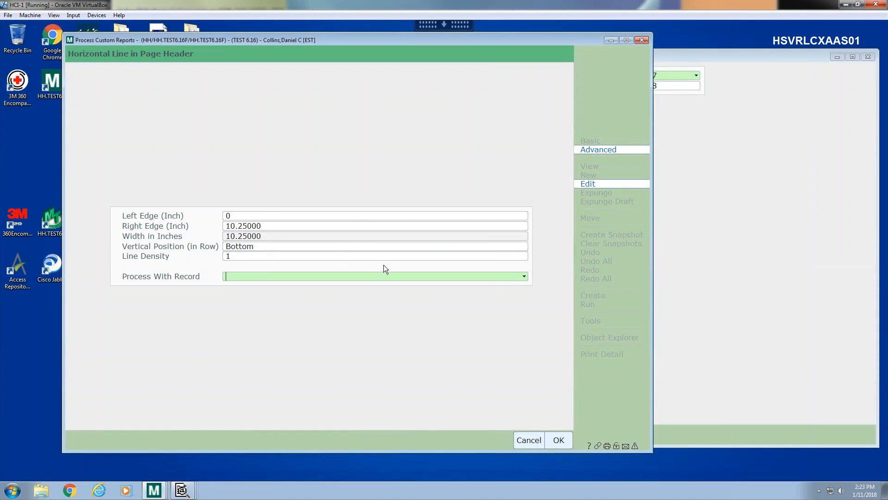
left_click(558, 440)
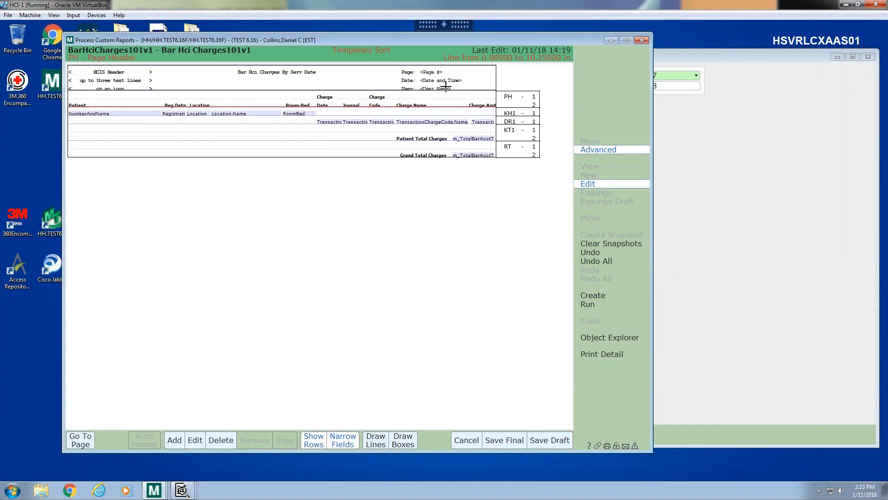
- Try a full-width horizontal line in the Report Trailer, shifting it down a row, and delete it
left_click(376, 440)
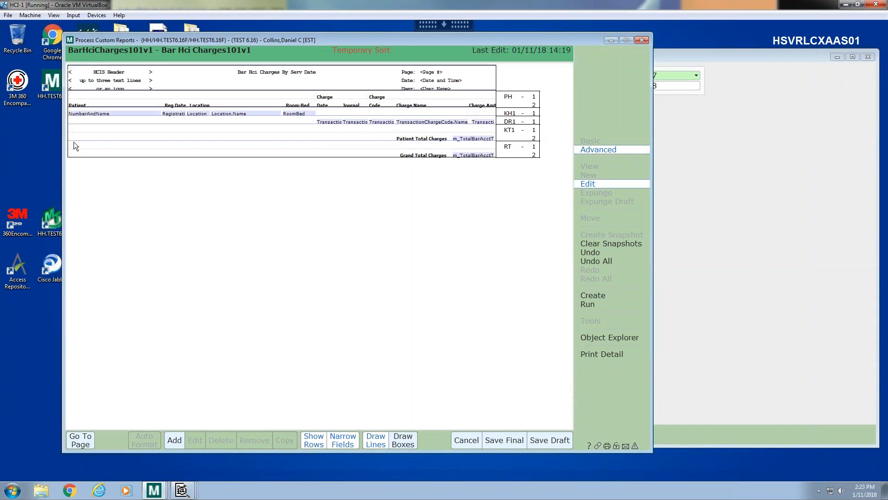
mouse_move(78, 140)
left_mouse_down()
mouse_move(157, 137)
mouse_move(329, 156)
mouse_move(521, 148)
left_mouse_up()
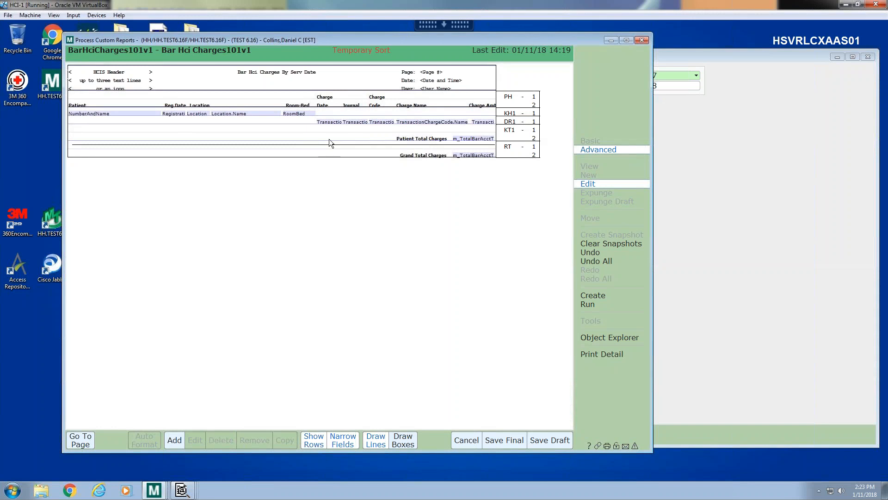
left_click(481, 301)
left_click(353, 144)
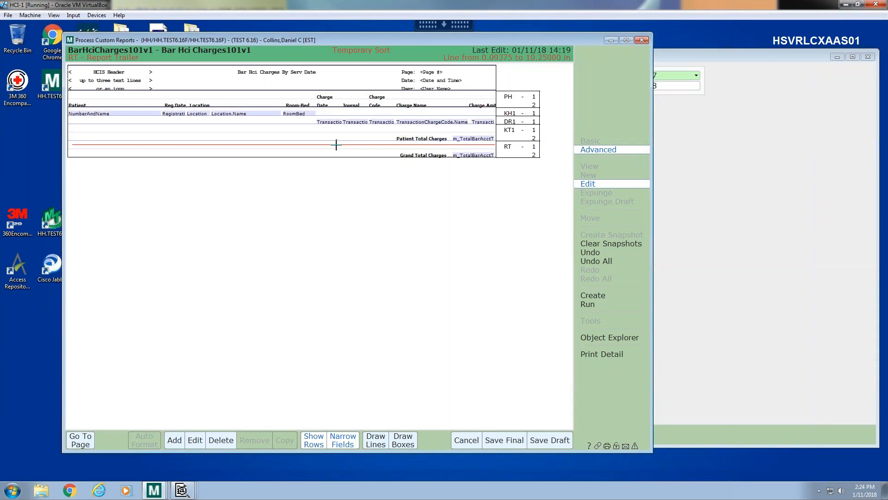
mouse_move(335, 143)
left_mouse_down()
mouse_move(333, 131)
mouse_move(329, 159)
mouse_move(329, 123)
mouse_move(329, 167)
mouse_move(323, 123)
mouse_move(325, 170)
mouse_move(323, 115)
mouse_move(324, 149)
left_mouse_up()
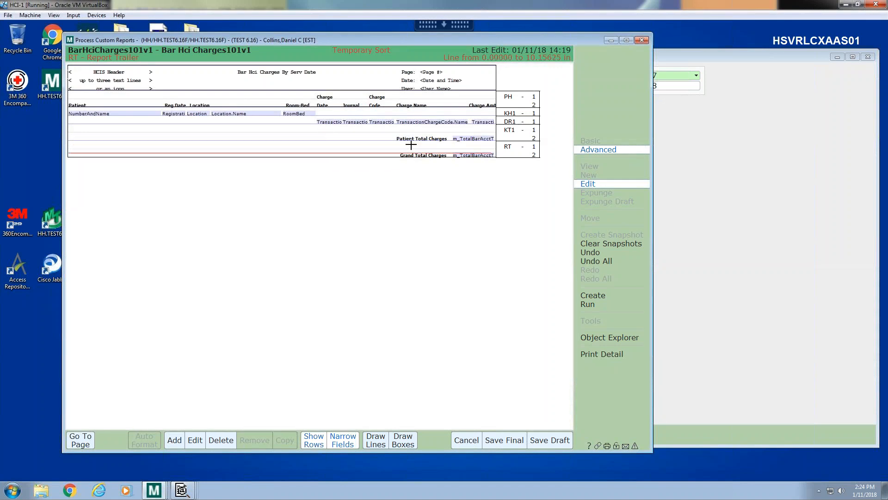
left_click(232, 441)
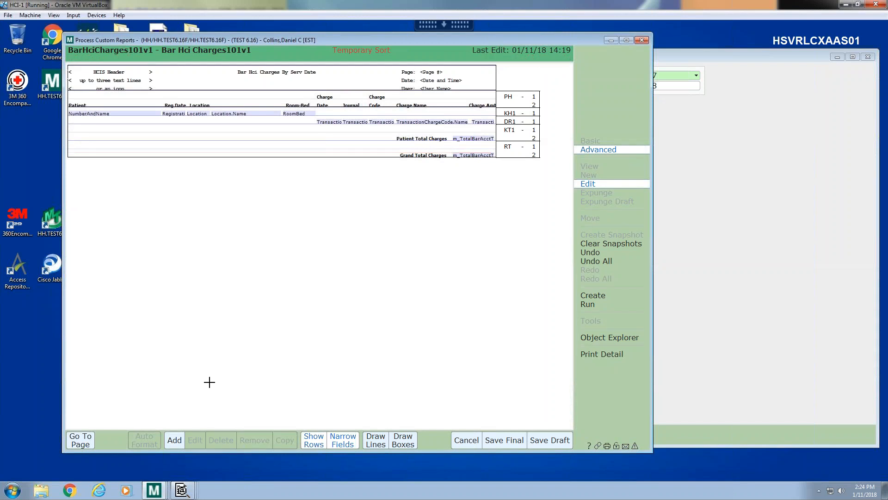
- Draw a horizontal line across KT1 row 2, above the patient total, from about 0.09 to 10.25 in
left_click(376, 441)
left_click_drag(189, 137, 523, 138)
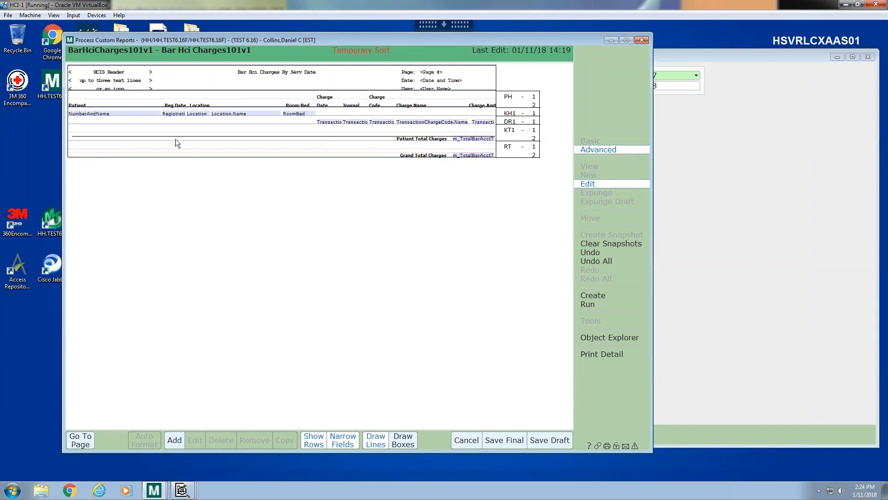
left_click(376, 443)
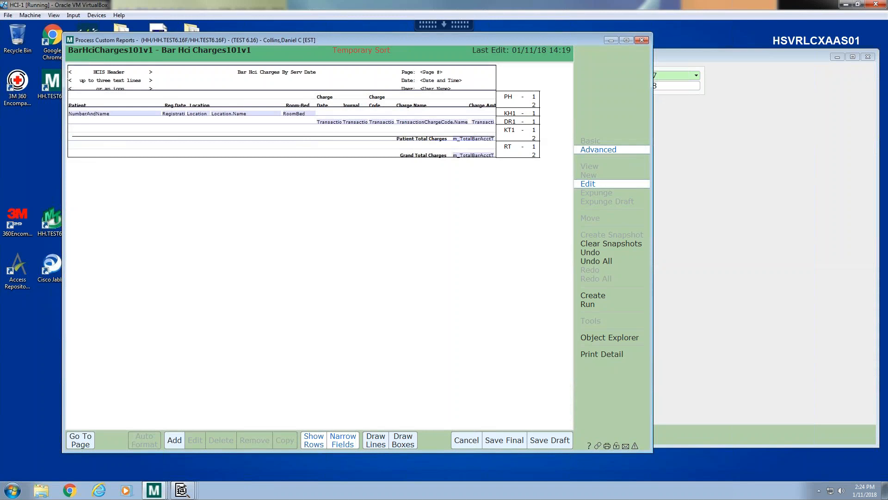
- Set the left edge of the horizontal line in KT1 row 2 to 0 in
left_click(292, 139)
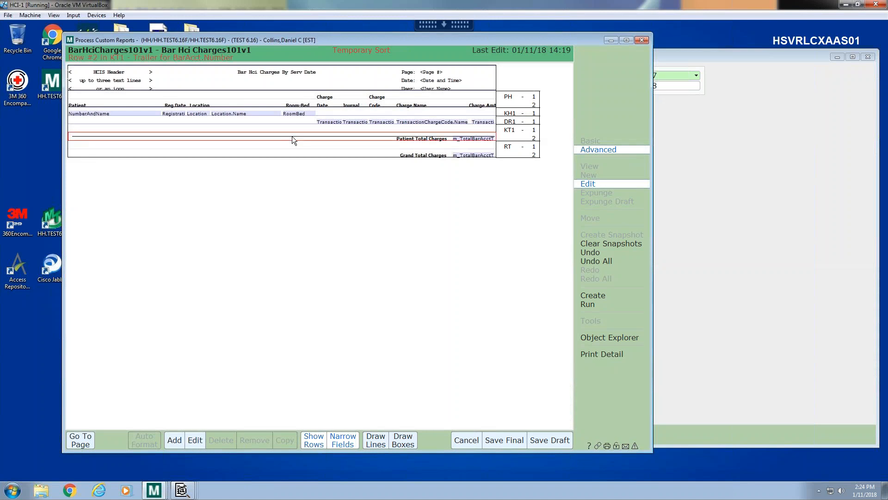
left_click(292, 137)
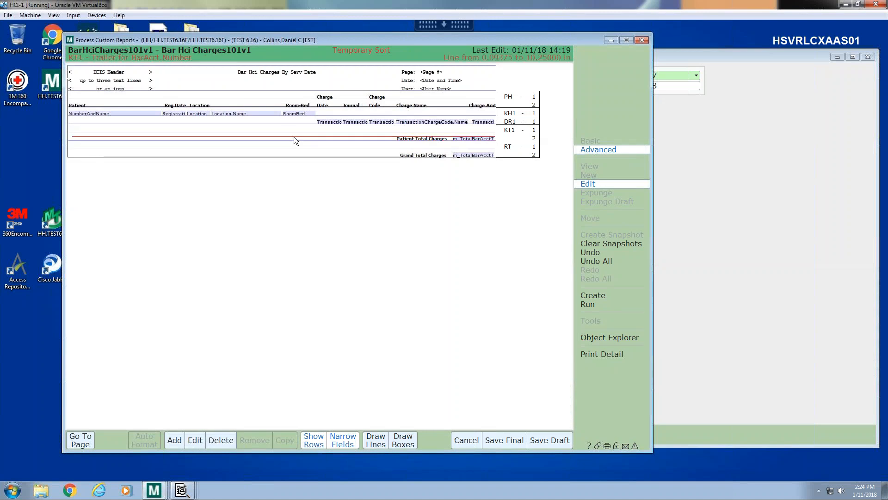
left_click(327, 134)
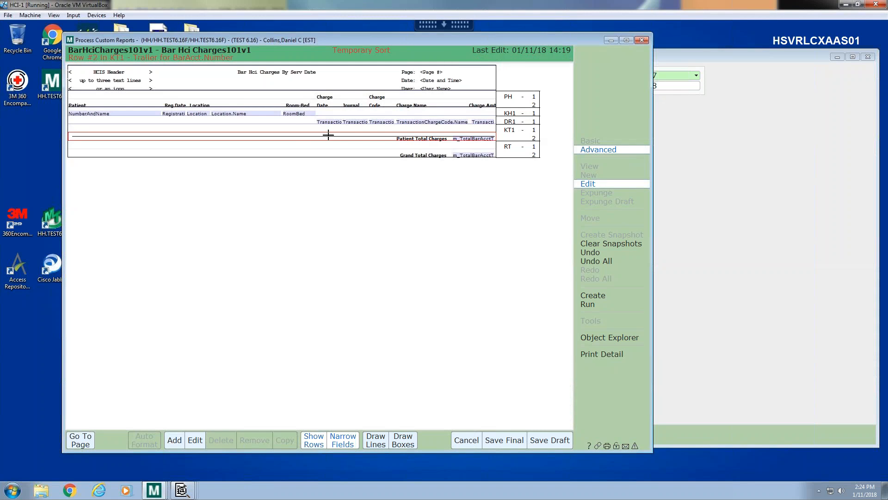
left_click(328, 136)
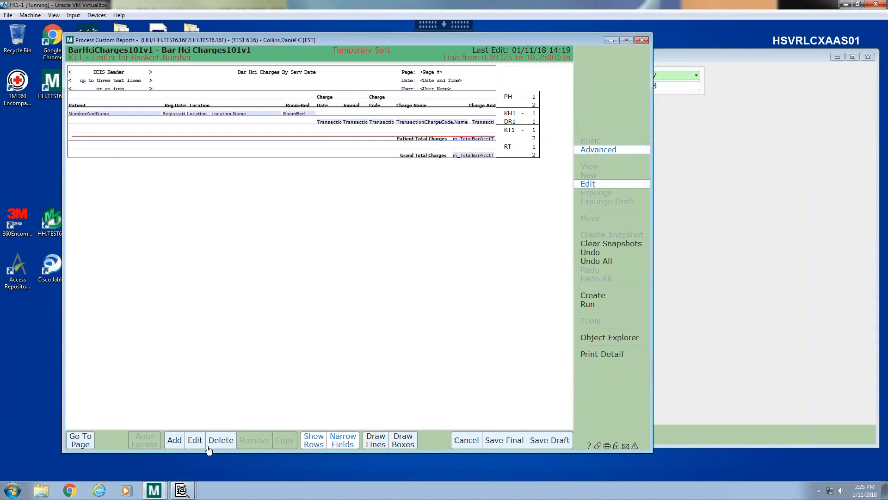
left_click(191, 440)
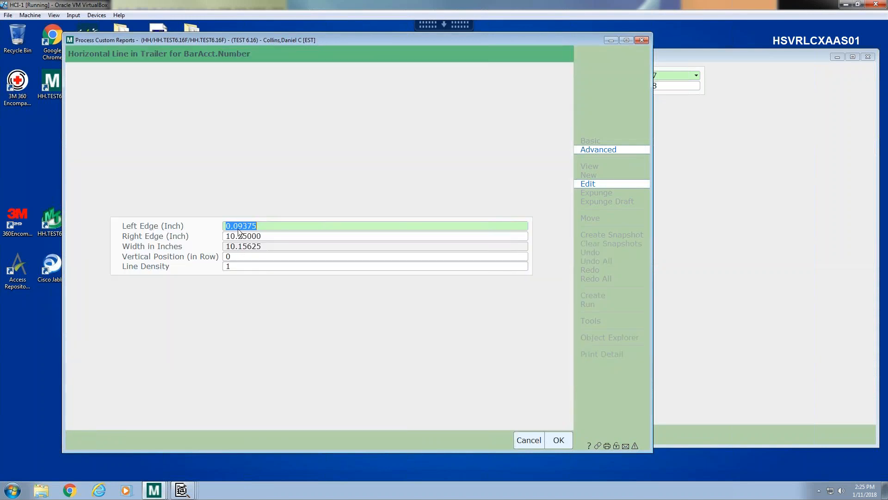
left_click(263, 224)
double_click(263, 224)
type("0")
key("Tab")
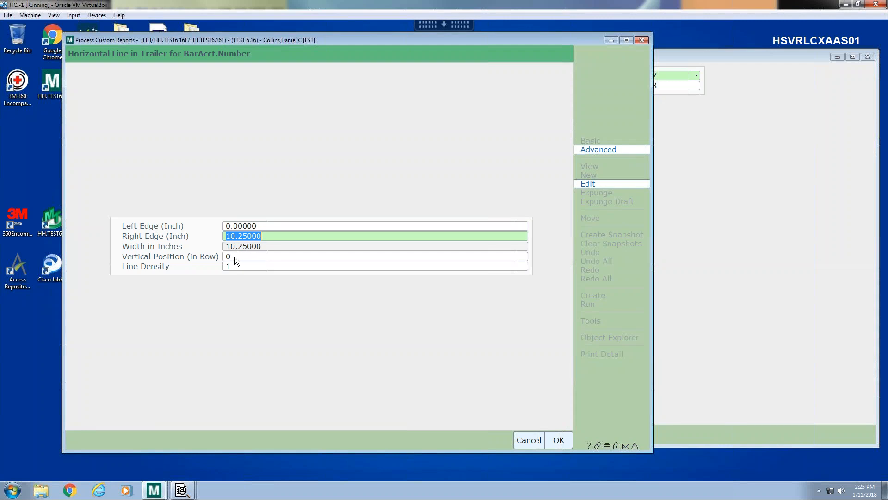
- Set the KT1 trailer line's vertical position in the row to Bottom and accept the line settings
key("Tab")
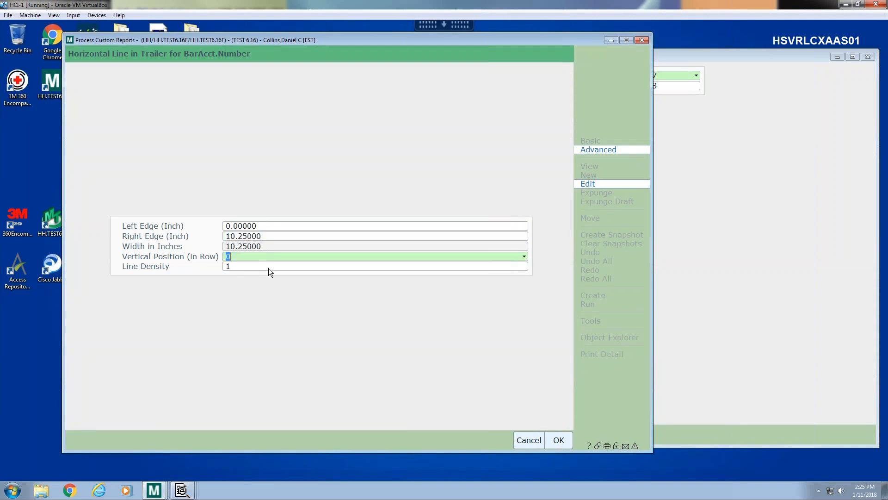
key("BackSpace")
left_click(523, 256)
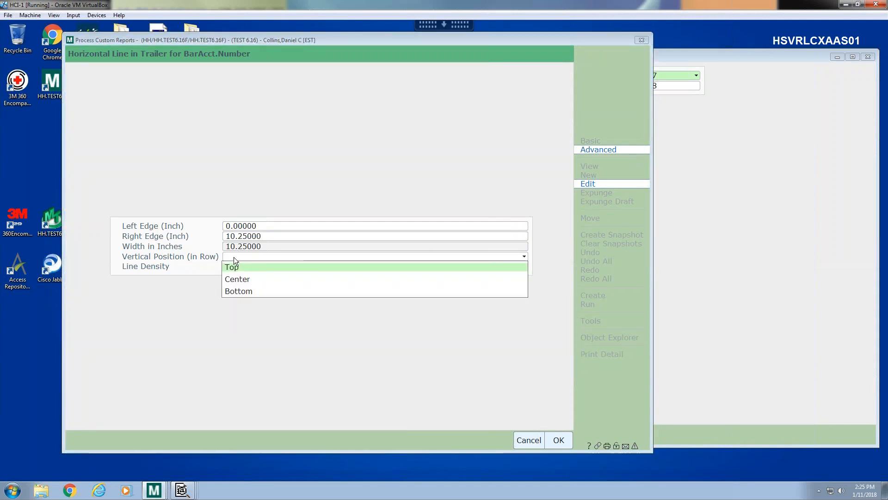
left_click(237, 290)
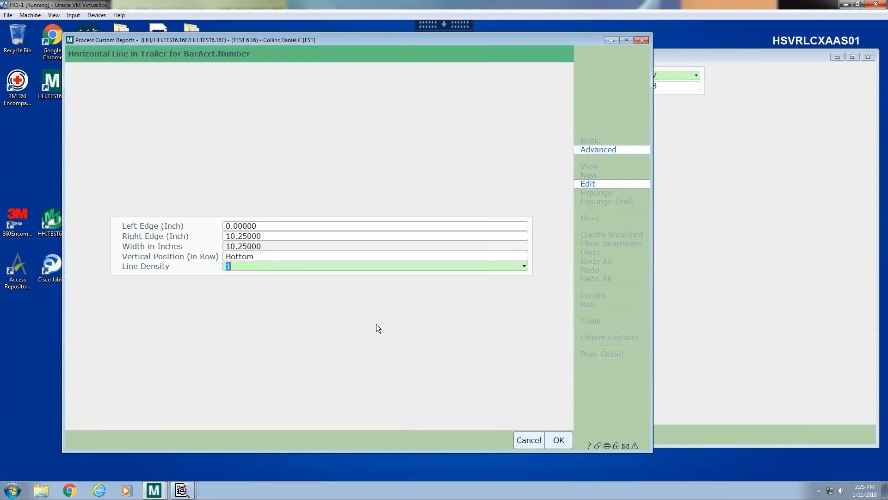
left_click(561, 442)
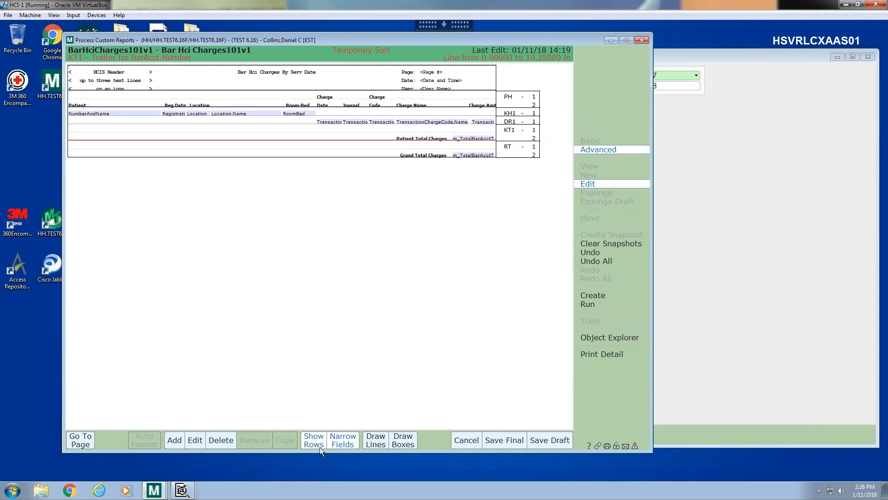
- Give Page Header row 1 the Begin Gray Box attribute with the value Yes
left_click(368, 445)
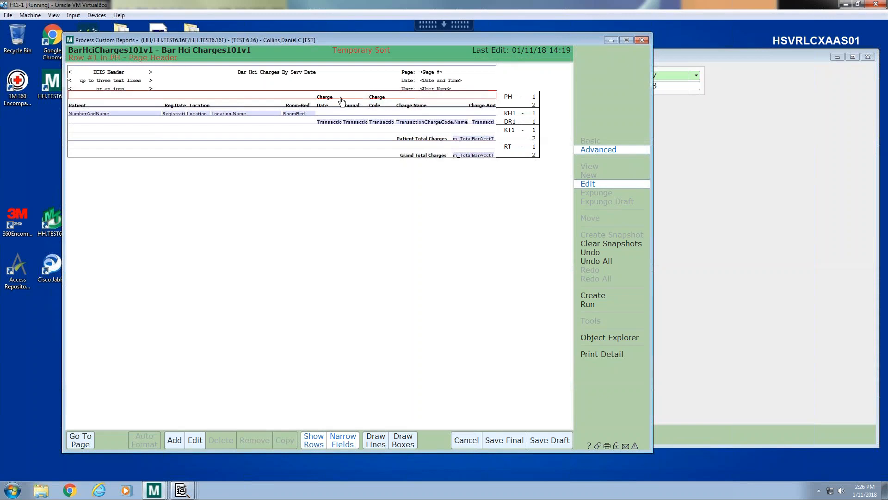
left_click(195, 440)
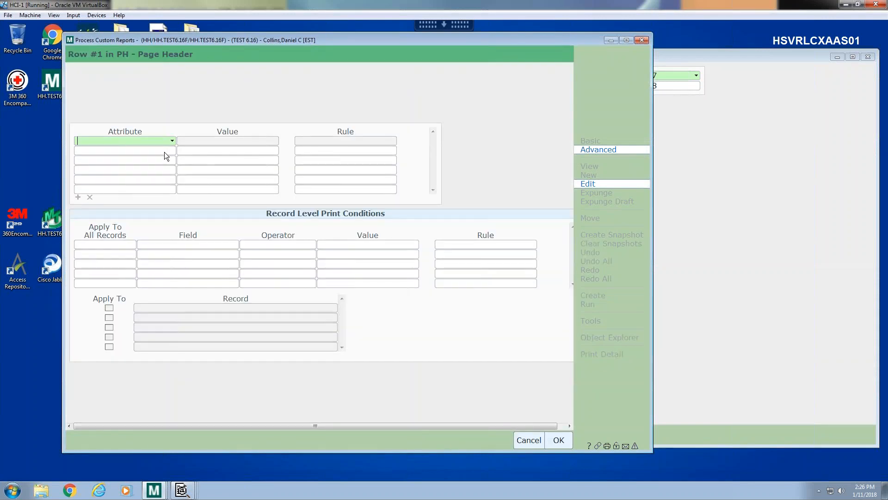
left_click(174, 141)
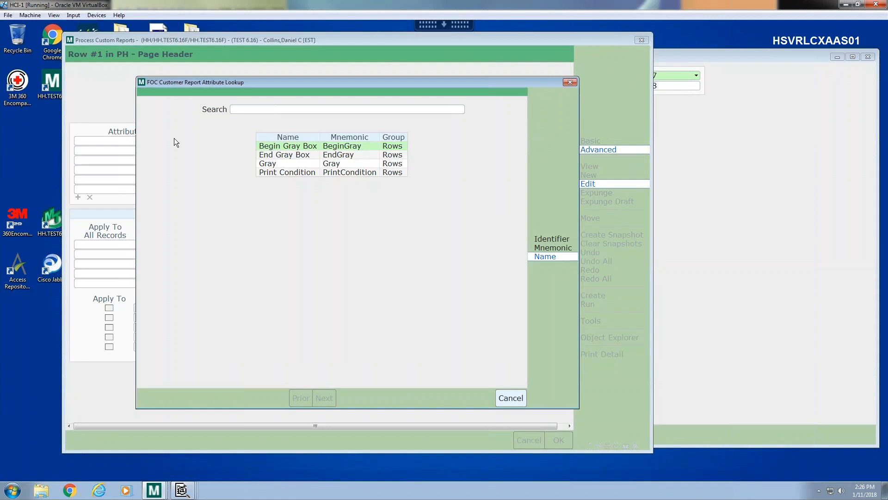
left_click(306, 148)
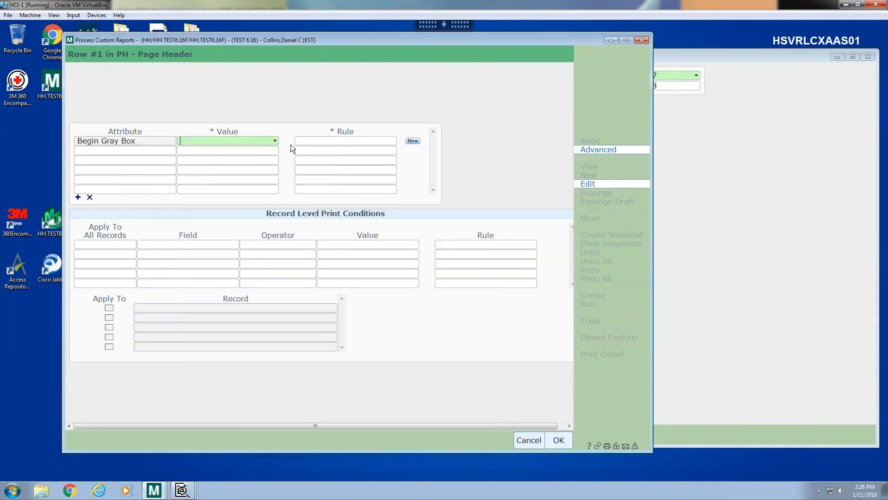
left_click(278, 146)
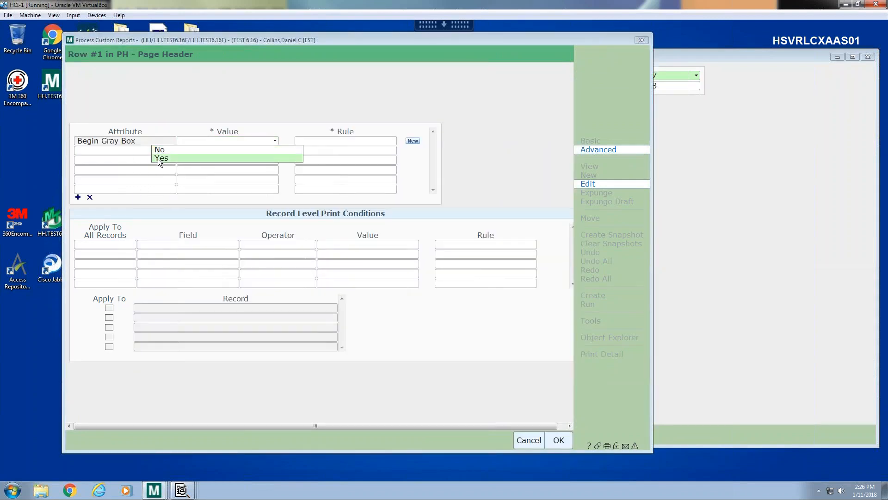
left_click(157, 158)
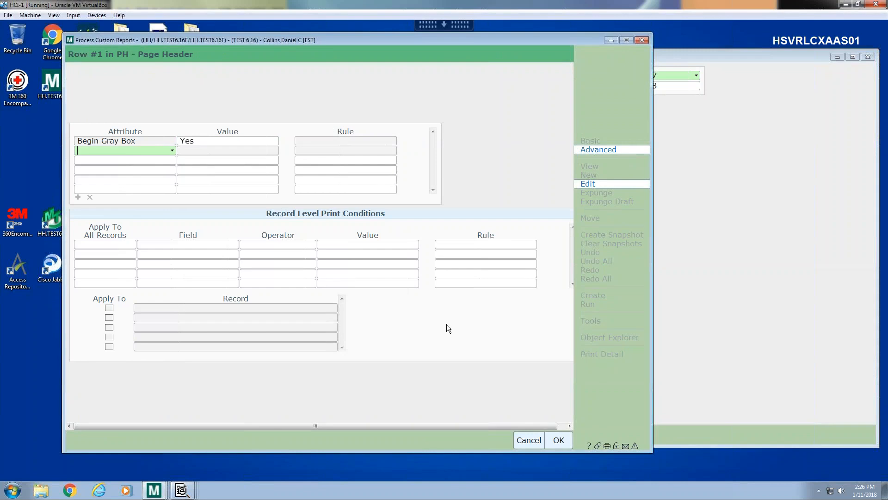
left_click(561, 444)
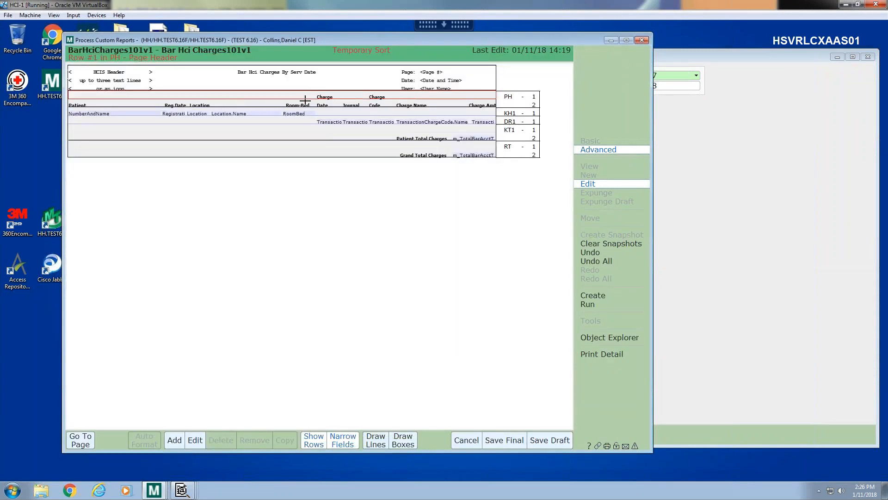
- Give Page Header row 2 the End Gray Box attribute with the value Yes
left_click(246, 102)
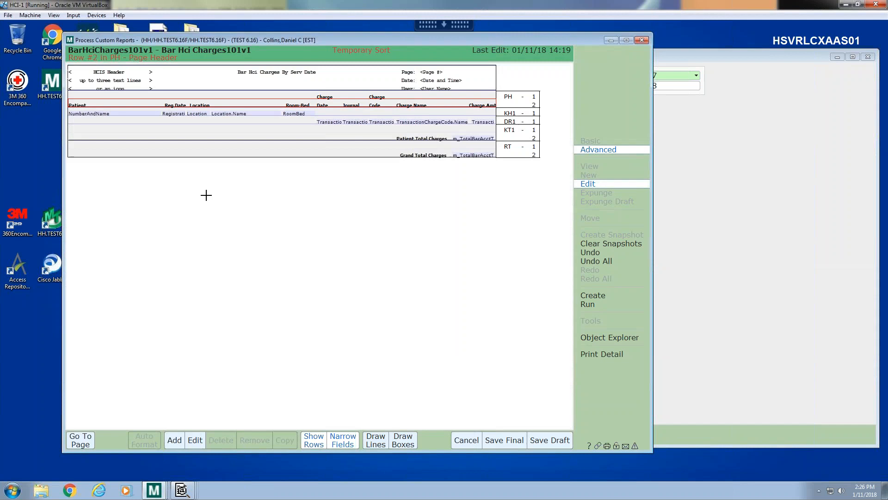
left_click(195, 440)
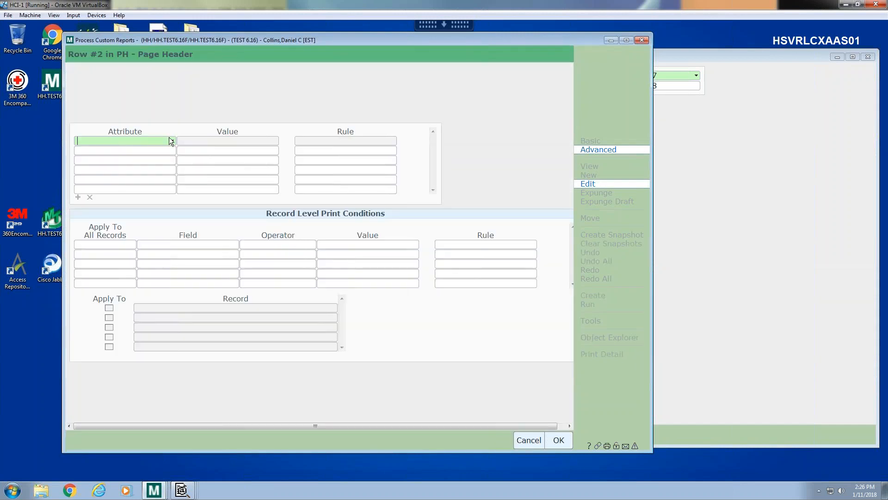
left_click(173, 143)
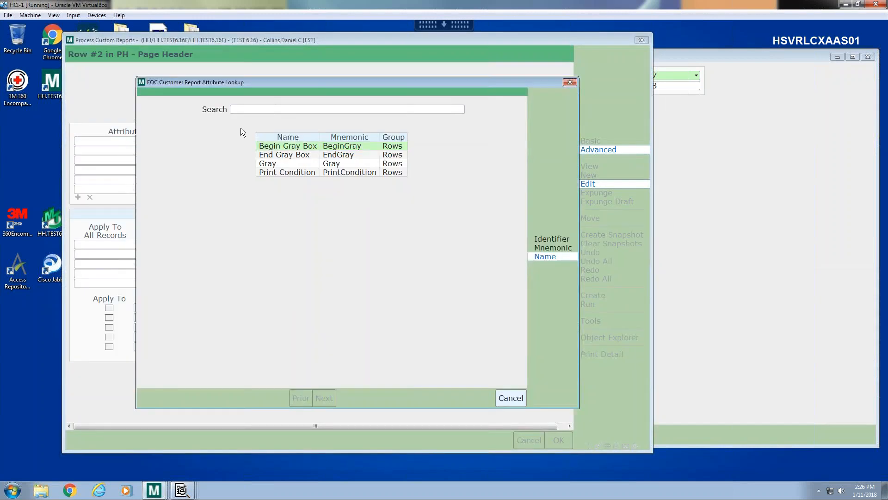
left_click(310, 157)
left_click(276, 141)
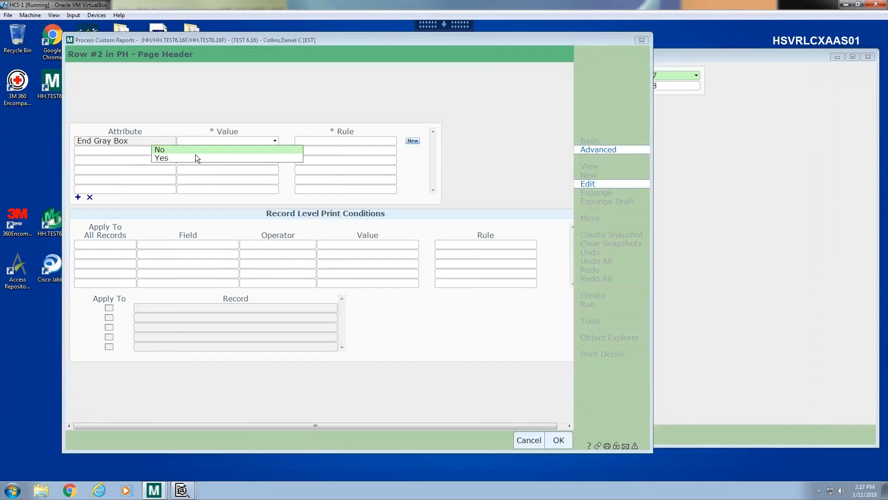
left_click(196, 158)
left_click(558, 441)
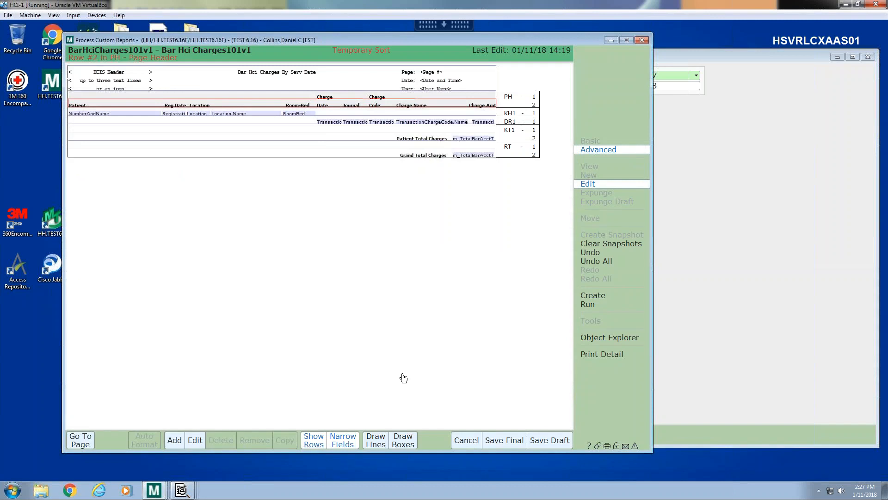
- Create the final version of the report and print it to preview with the default registration dates and facility
left_click(592, 295)
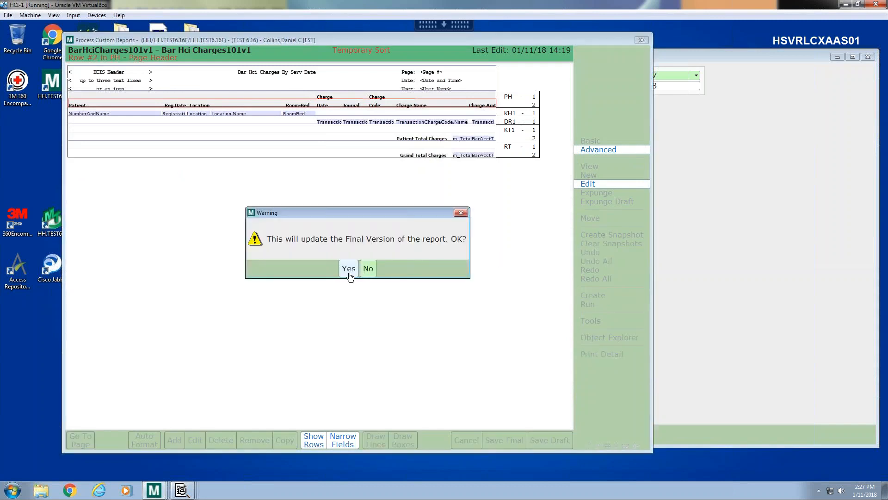
left_click(348, 270)
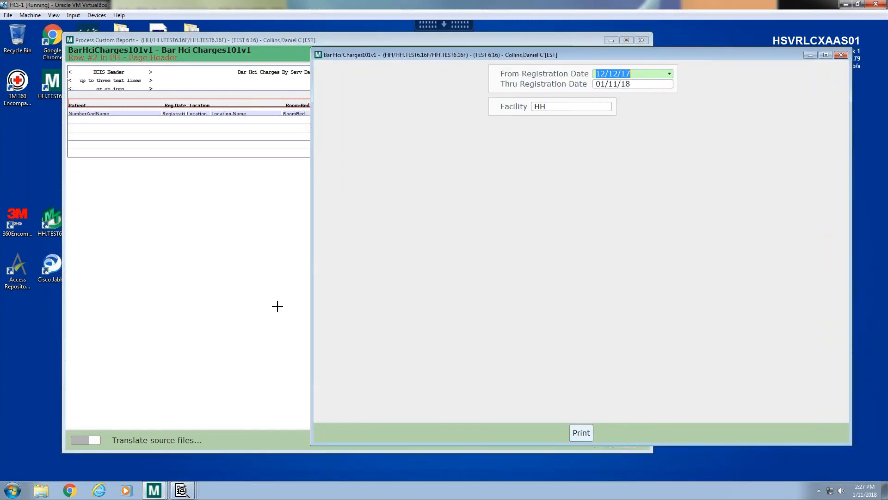
left_click_drag(376, 53, 409, 44)
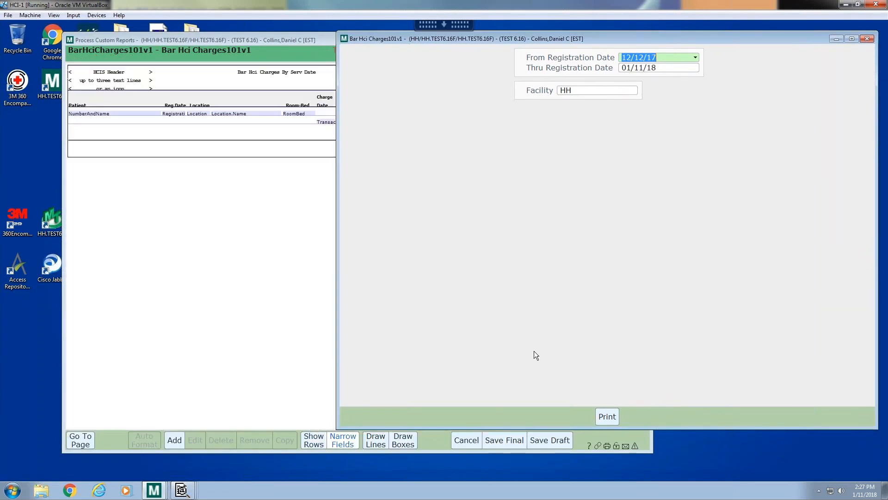
left_click(602, 416)
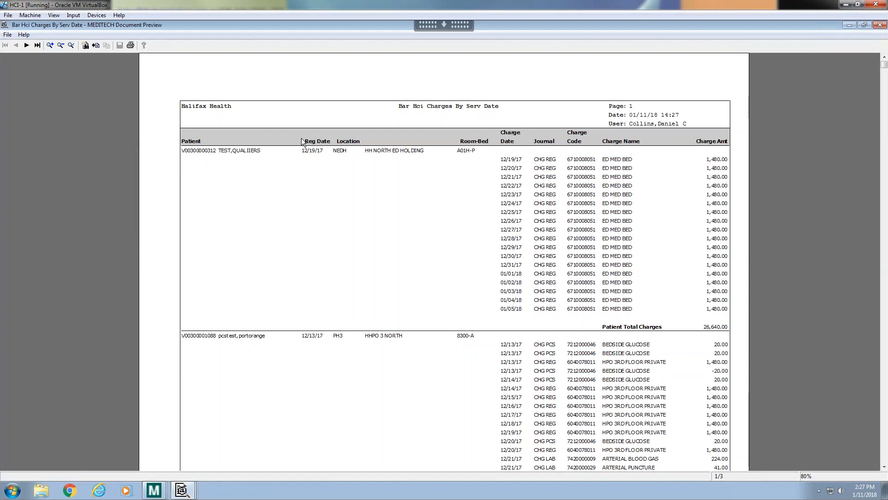
- Examine the gray header box, separator lines and patient totals across the previewed report's pages, and minimize the preview
left_click(50, 46)
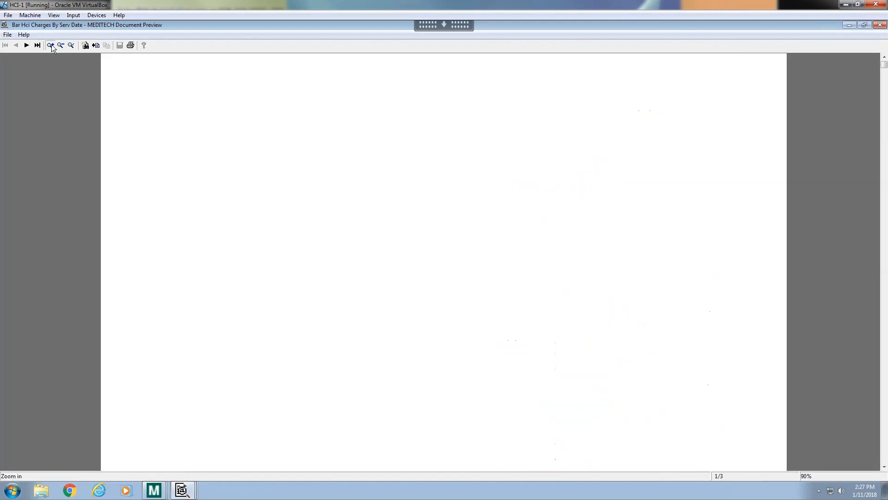
left_click(51, 45)
left_click(51, 46)
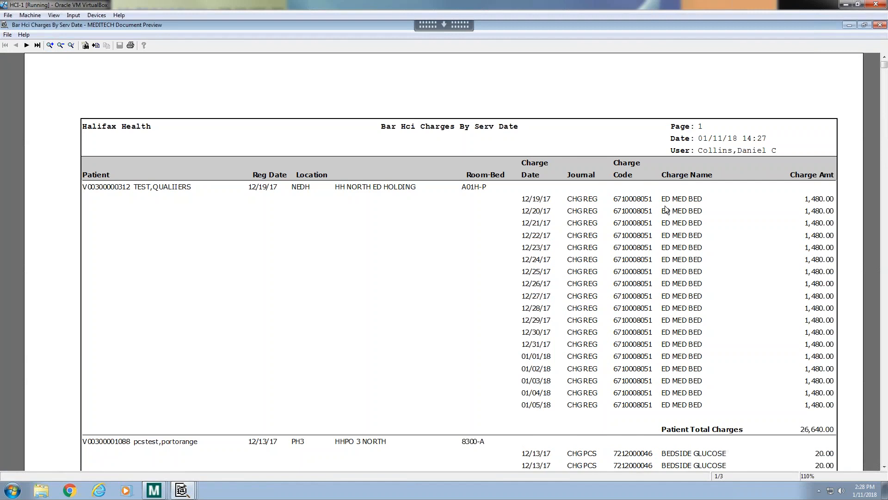
scroll(706, 255, "down", 3)
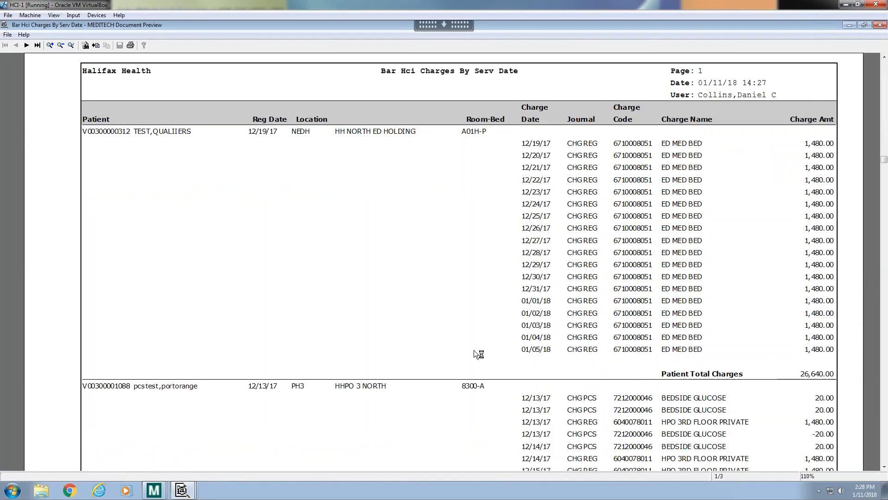
scroll(632, 376, "down", 10)
scroll(532, 212, "down", 2)
scroll(493, 242, "up", 5)
scroll(493, 247, "down", 10)
scroll(504, 246, "down", 10)
scroll(505, 250, "down", 5)
scroll(504, 248, "up", 3)
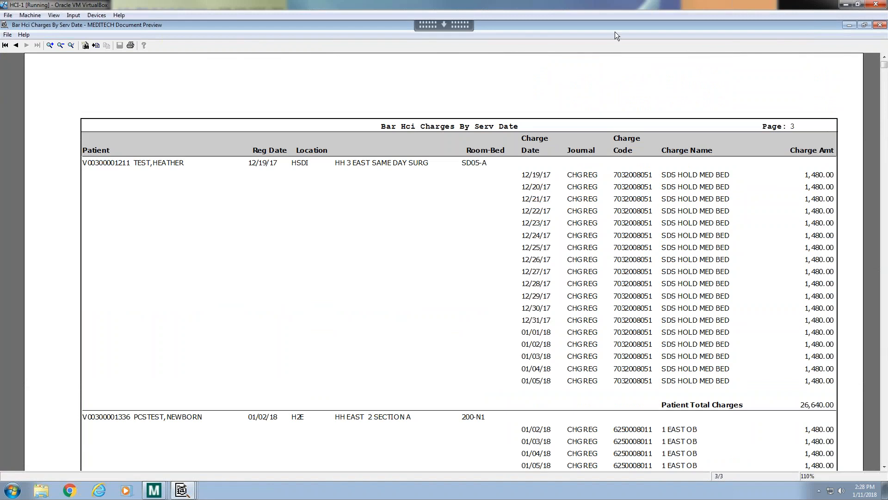
left_click(848, 25)
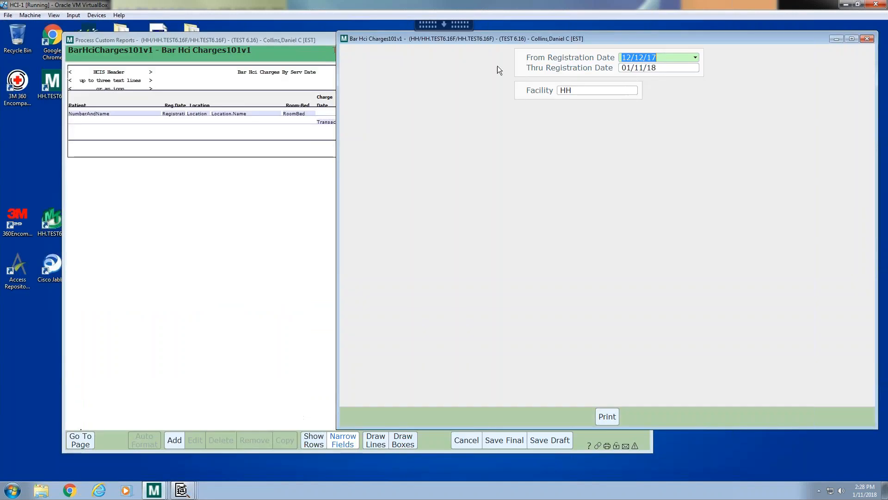
- Give the Detail #1 region the Stripe Color Start attribute with the value White
left_click(223, 41)
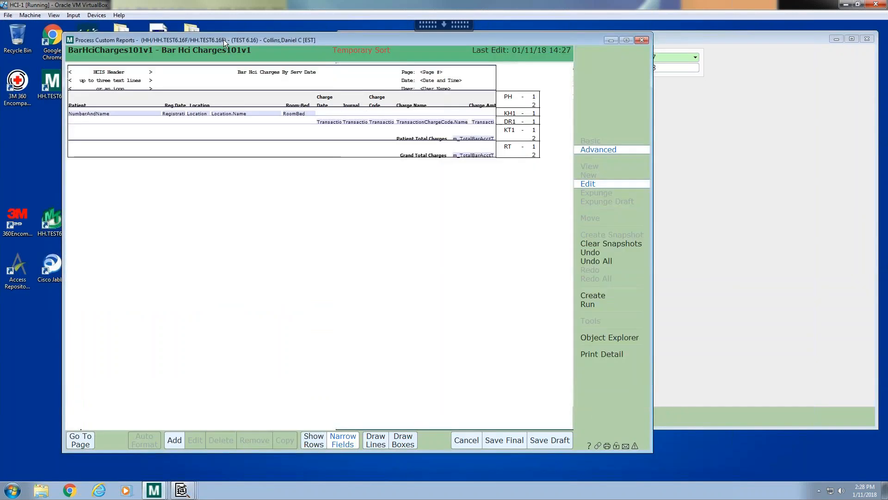
left_click(81, 440)
left_click(81, 420)
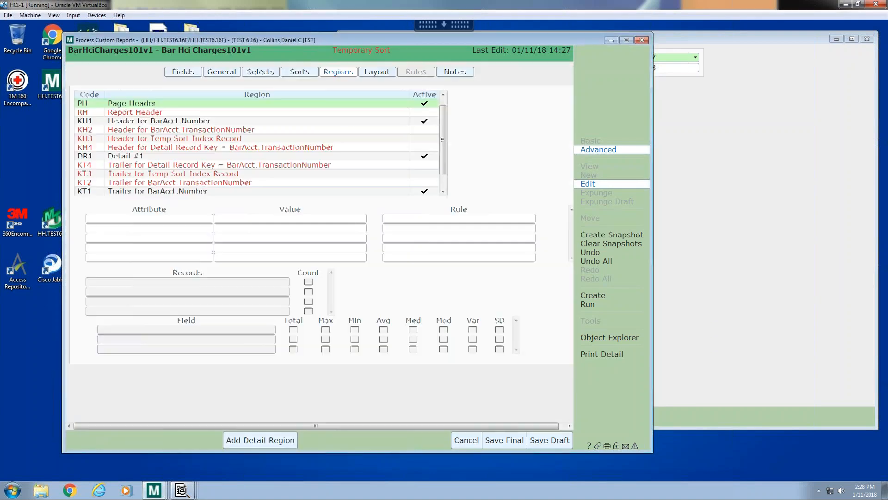
left_click(181, 156)
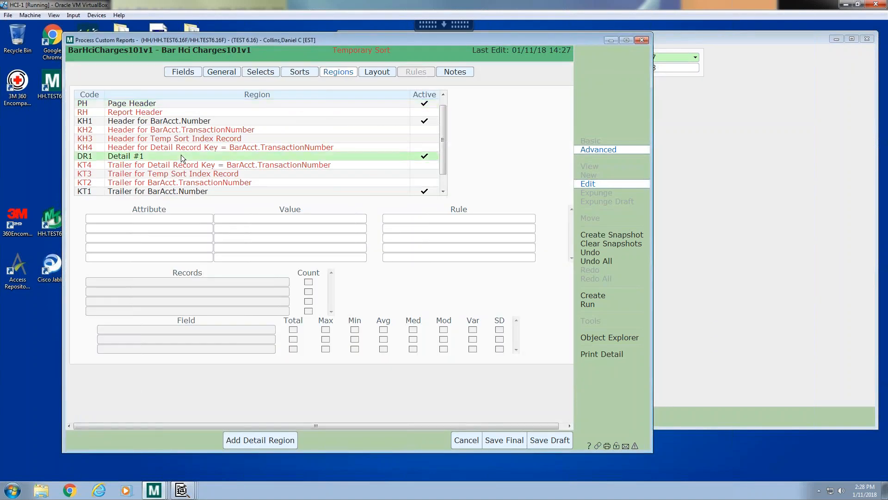
left_click(151, 219)
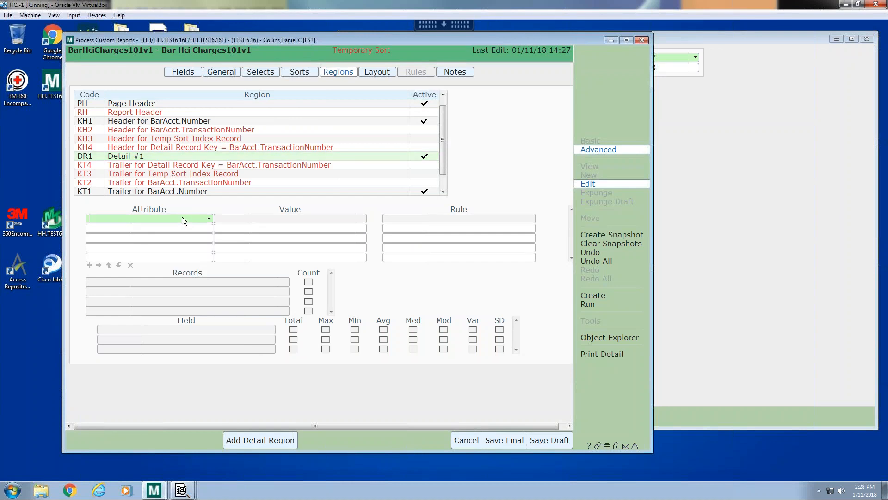
left_click(209, 219)
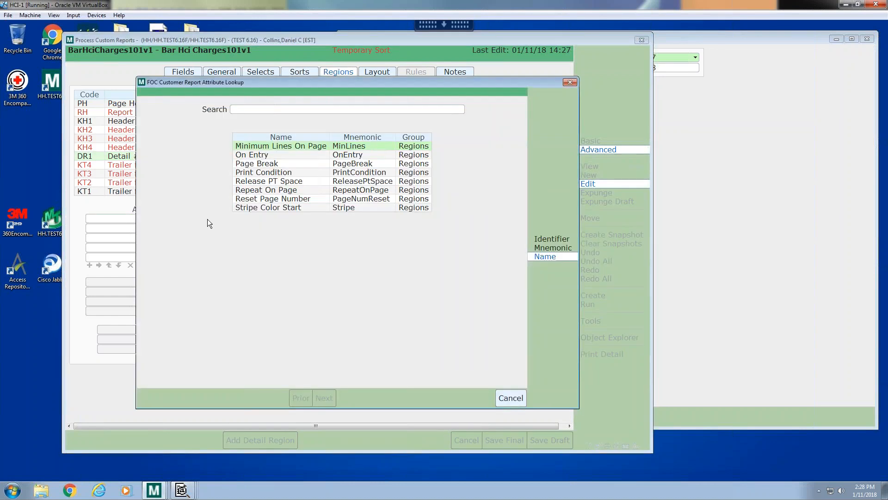
left_click(277, 208)
left_click(363, 221)
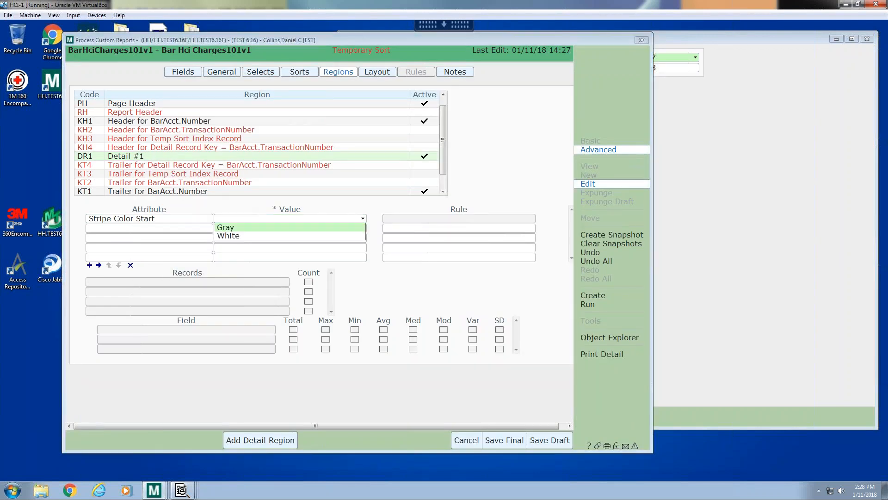
left_click(230, 235)
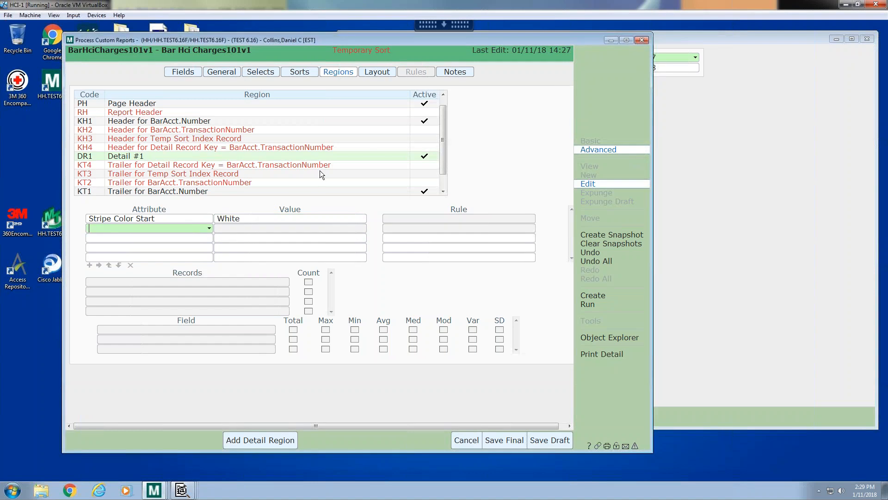
- Draw a box around the Grand Total Charges label and field in Report Trailer row 2, from about 7.84 to 10.25 inches
left_click(375, 73)
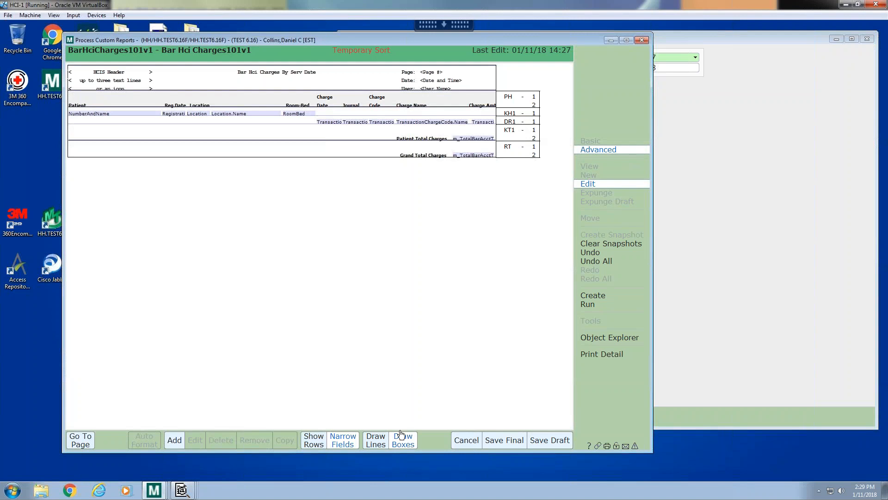
left_click_drag(416, 153, 496, 161)
left_click(395, 147)
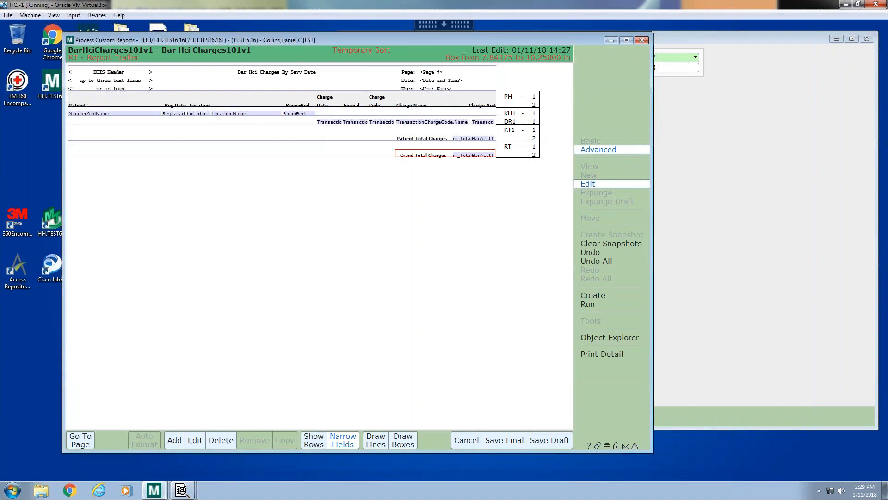
- Set the background color of the Report Trailer box to LightGray
left_click(195, 440)
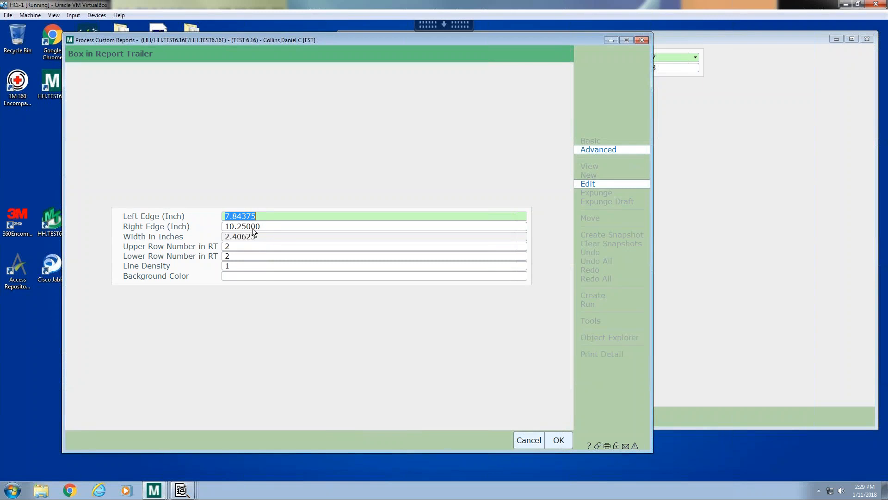
left_click(240, 276)
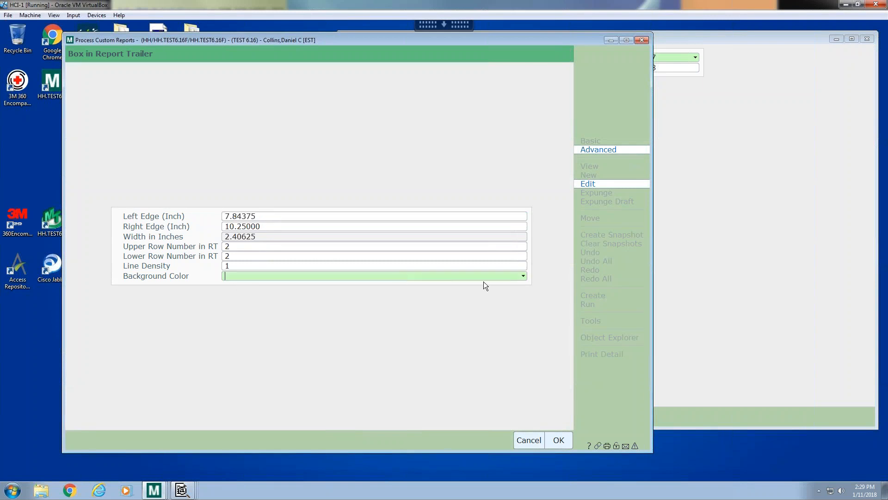
left_click(519, 276)
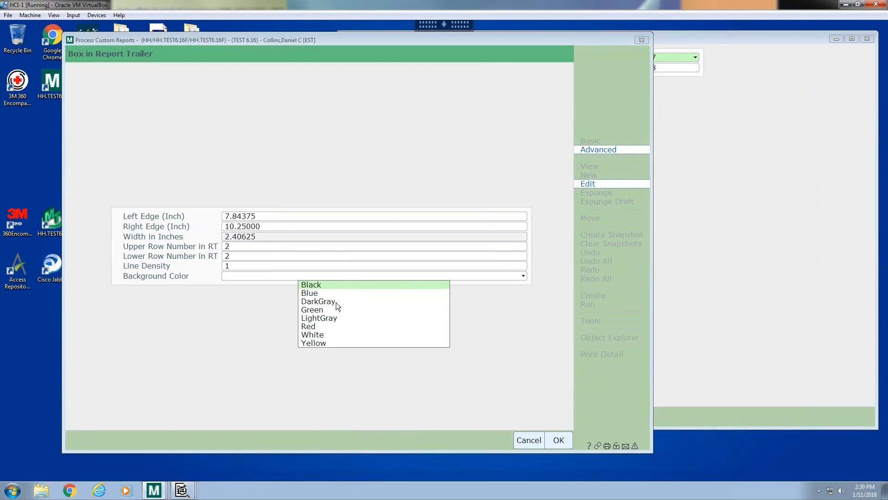
left_click(326, 320)
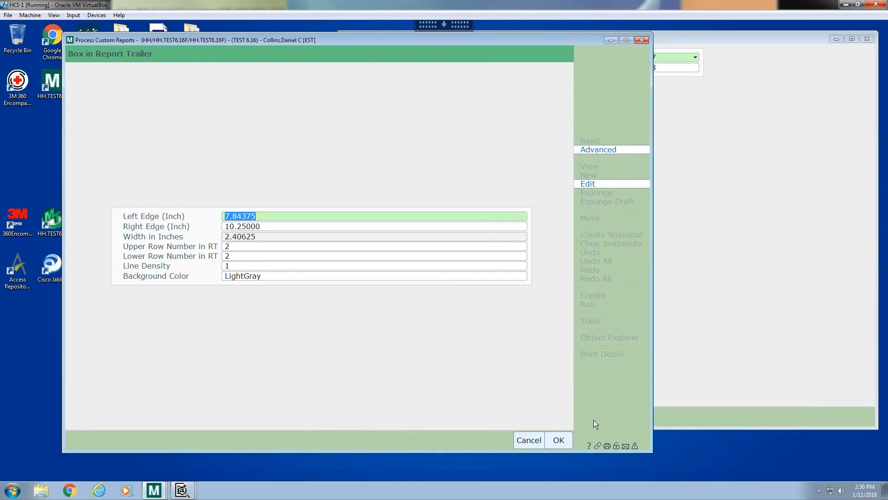
left_click(560, 442)
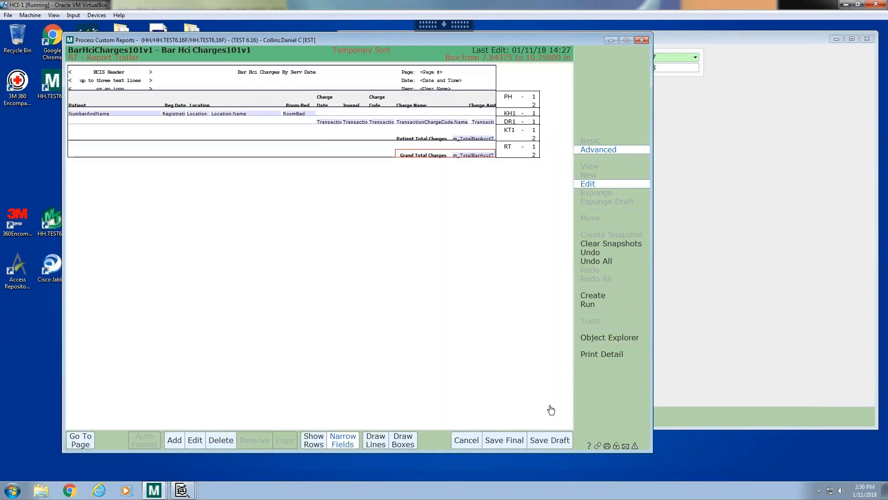
- Update the final version of the report, and undo the stray edit made in the layout
left_click_drag(445, 40, 446, 40)
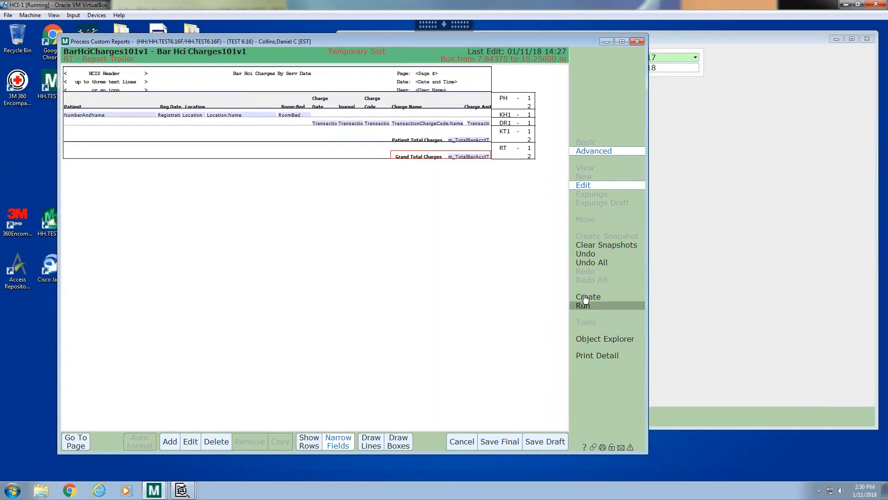
left_click(601, 297)
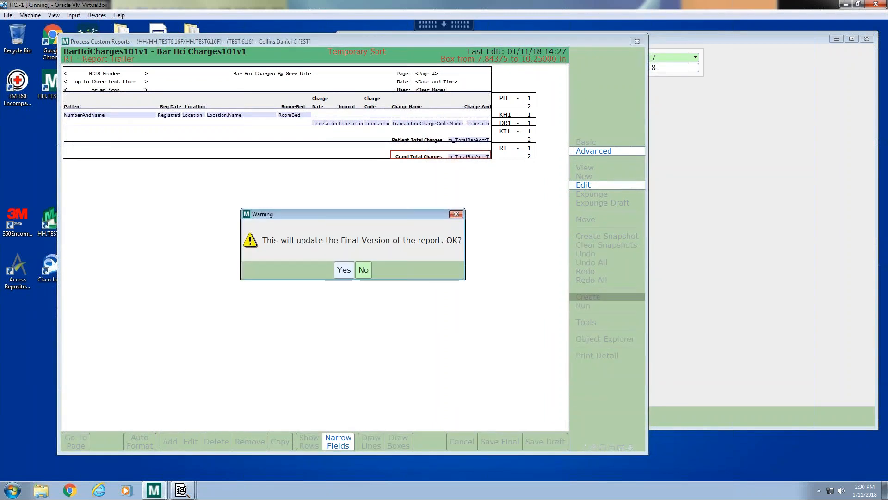
left_click(343, 270)
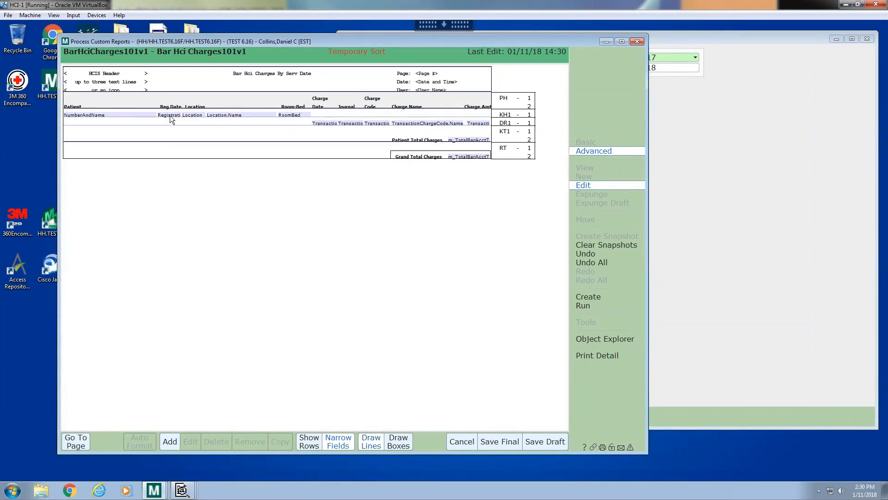
left_click(161, 158)
left_click(586, 254)
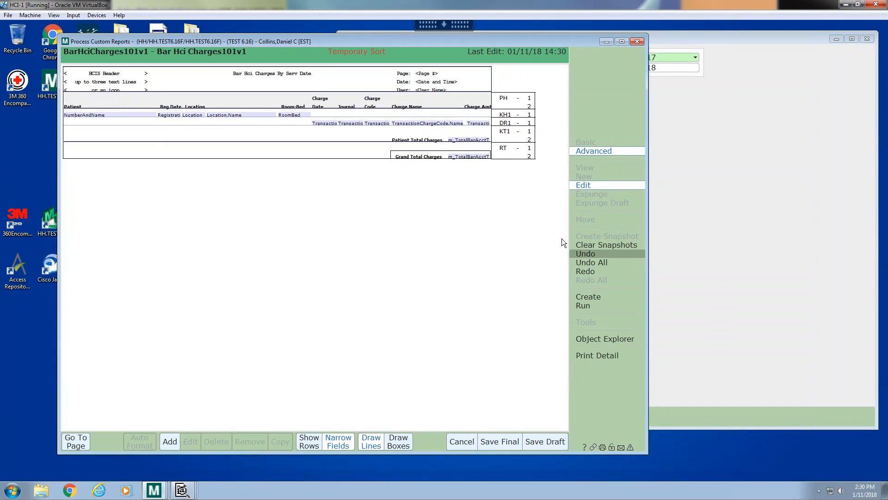
- Run the report and print it to preview with the default registration dates and facility
left_click(587, 296)
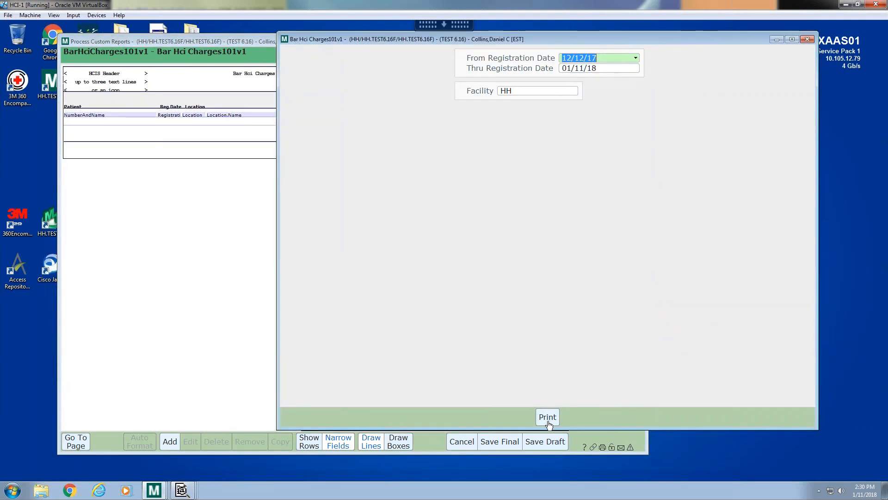
left_click(547, 417)
left_click(667, 363)
left_click_drag(396, 41, 457, 48)
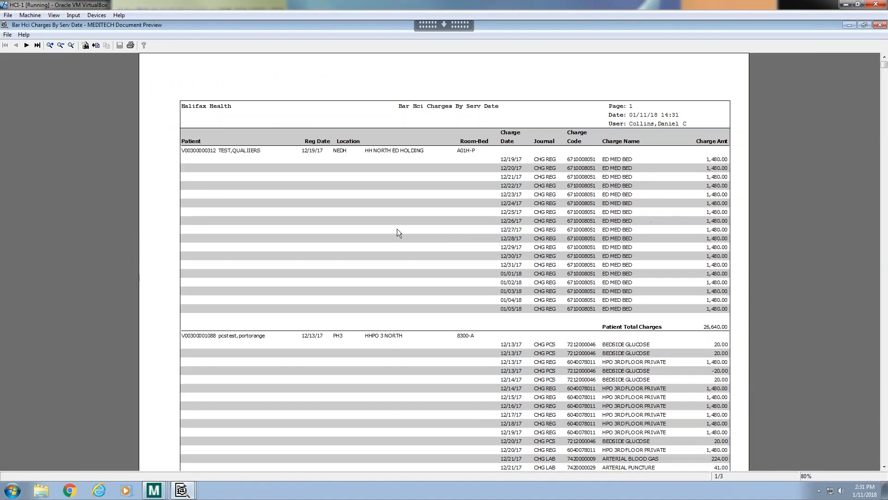
- Examine the striped detail rows and the shaded Grand Total Charges box on the preview's last page, and minimize the preview
left_click(37, 45)
scroll(452, 349, "down", 3)
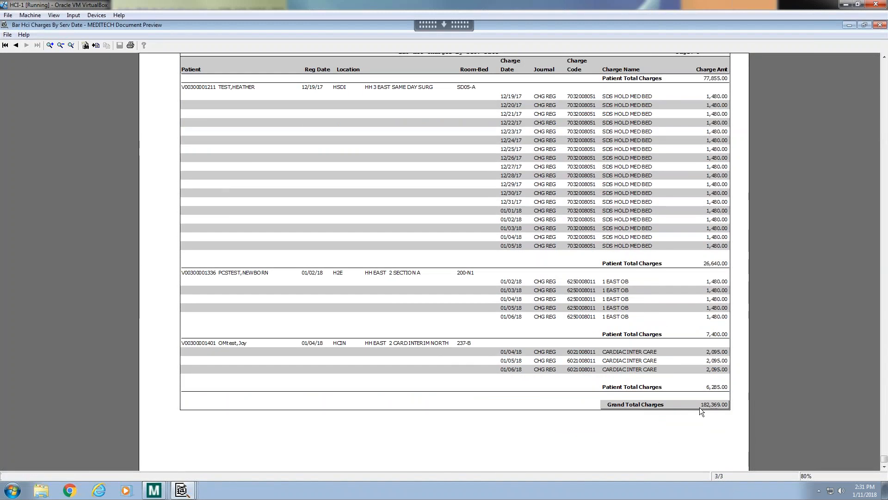
left_click(49, 45)
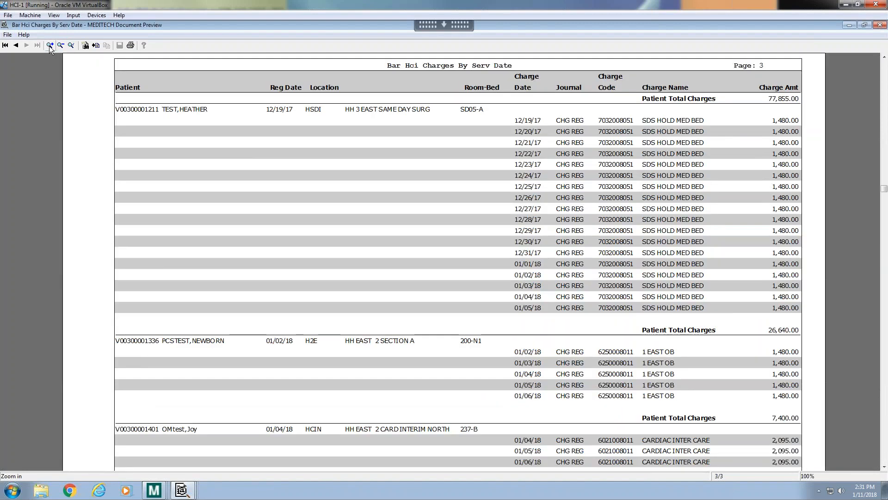
left_click(49, 45)
scroll(410, 304, "down", 10)
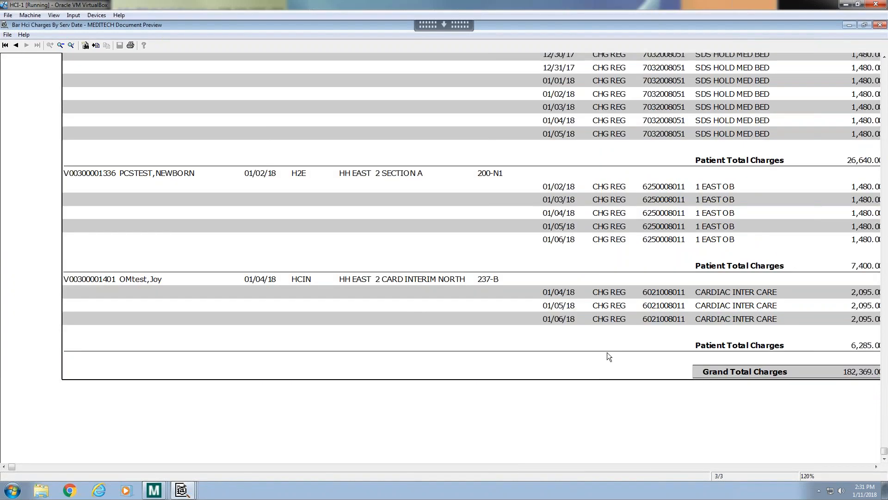
left_click(876, 467)
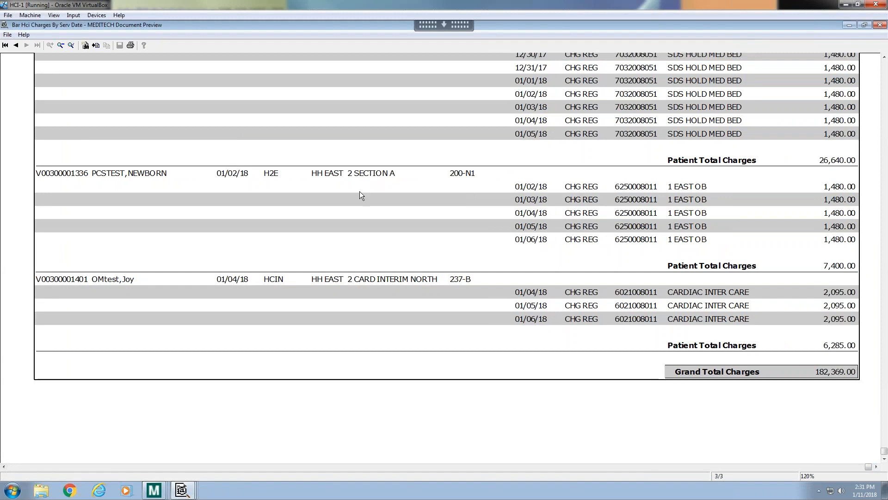
left_click(60, 45)
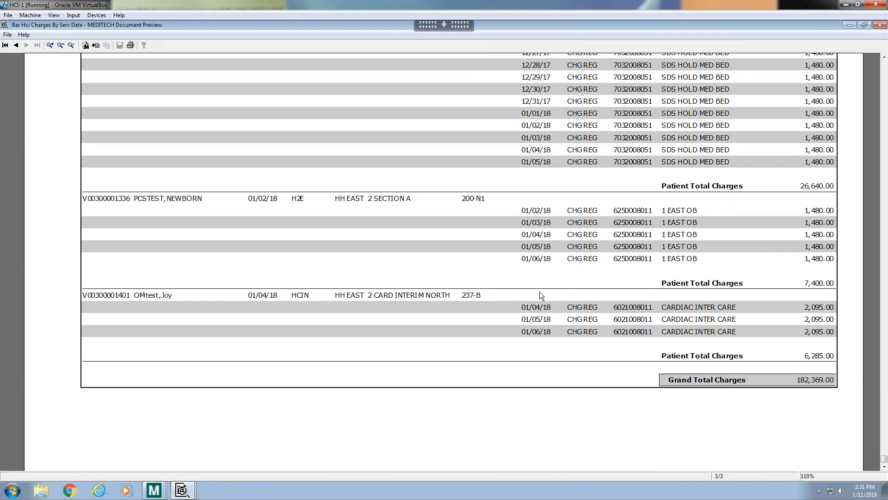
scroll(532, 291, "up", 3)
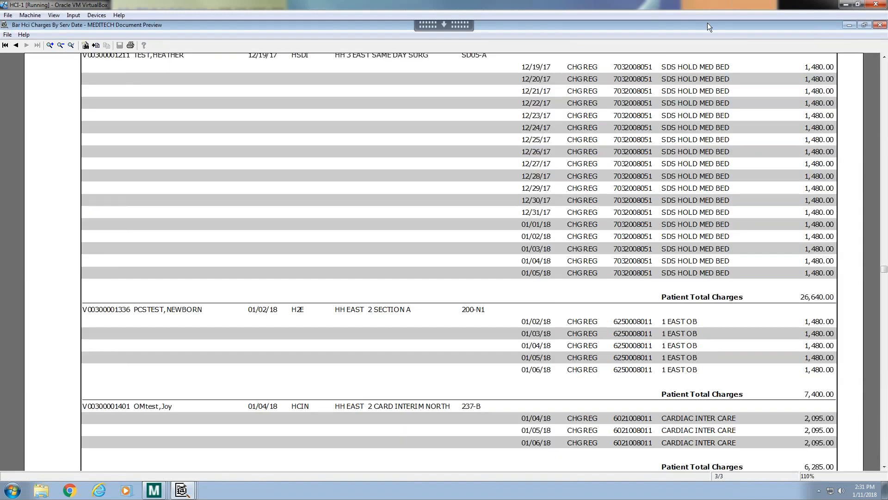
scroll(766, 352, "down", 3)
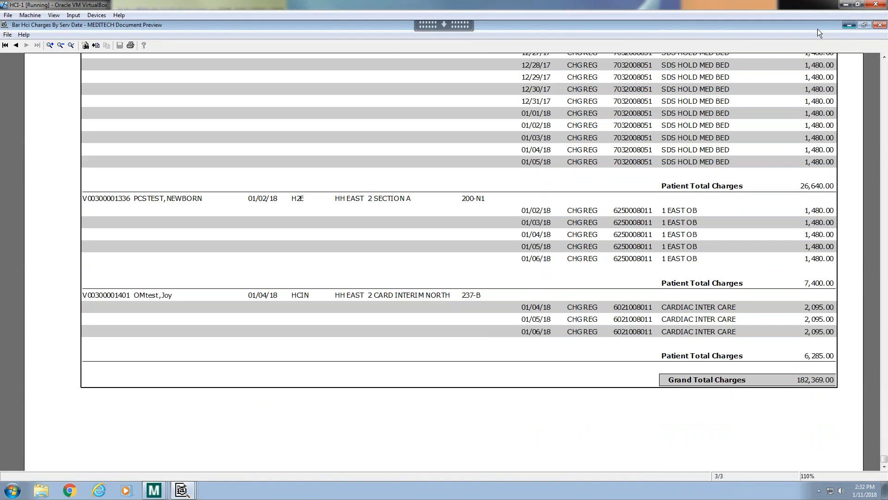
left_click(854, 25)
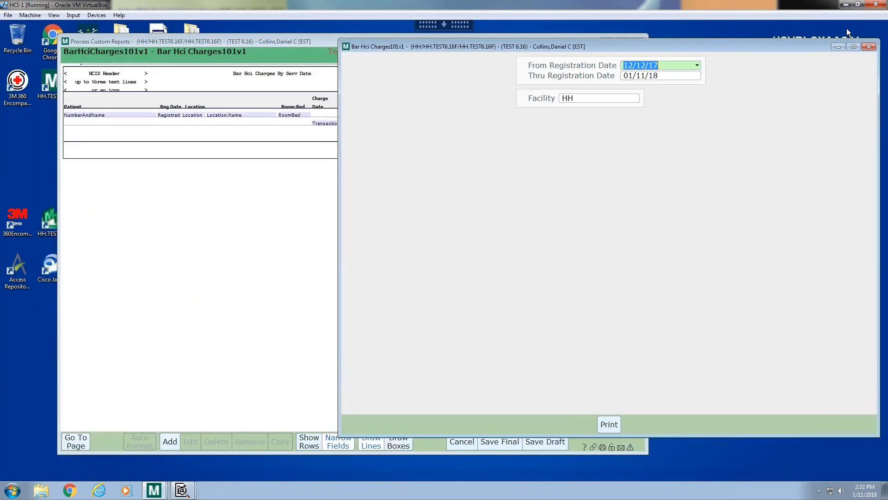
- Open the report's Fields page and bring up the field lookup for a new row at the end of the field list
left_click(258, 43)
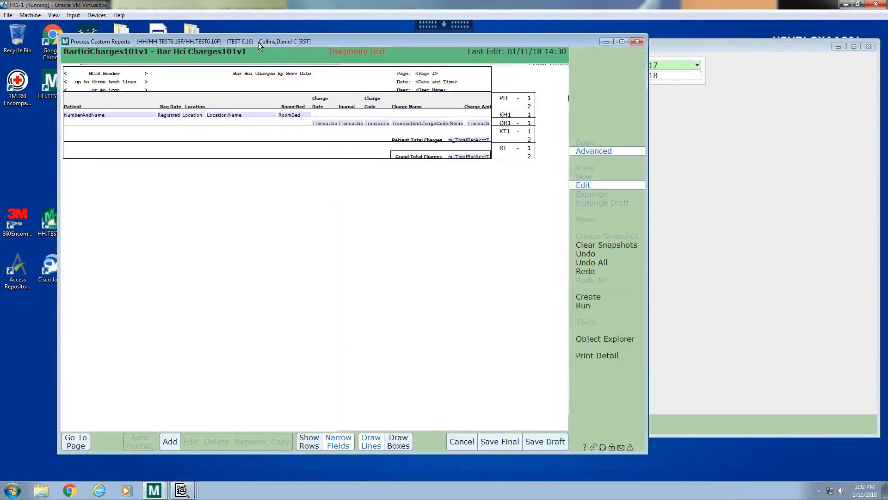
left_click(73, 443)
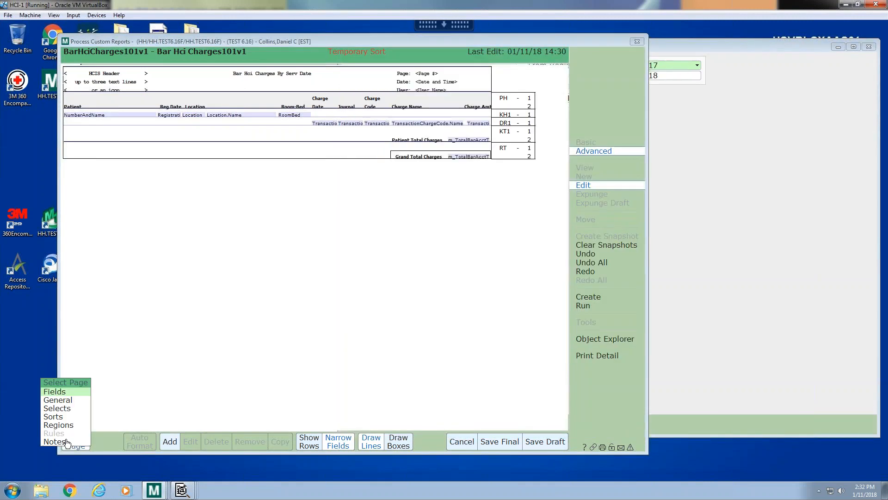
left_click(66, 394)
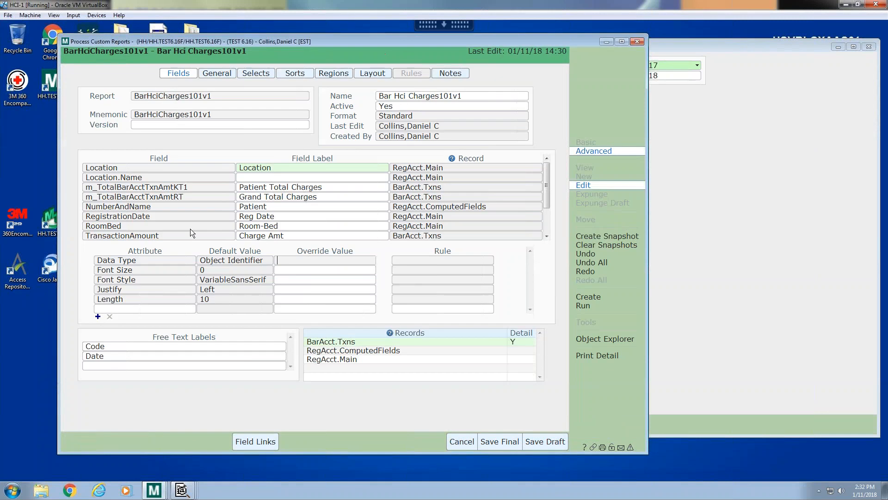
left_click(144, 235)
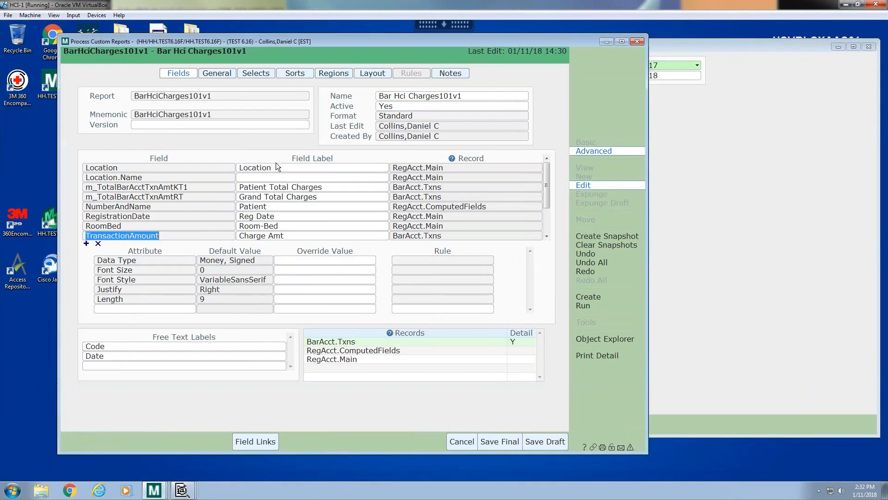
key("Down")
key("Down")
key("Down")
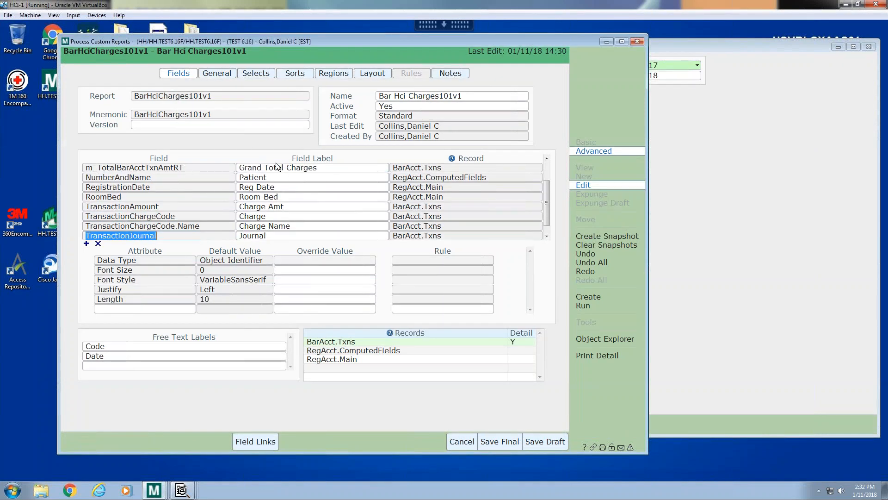
key("Down")
key("Down")
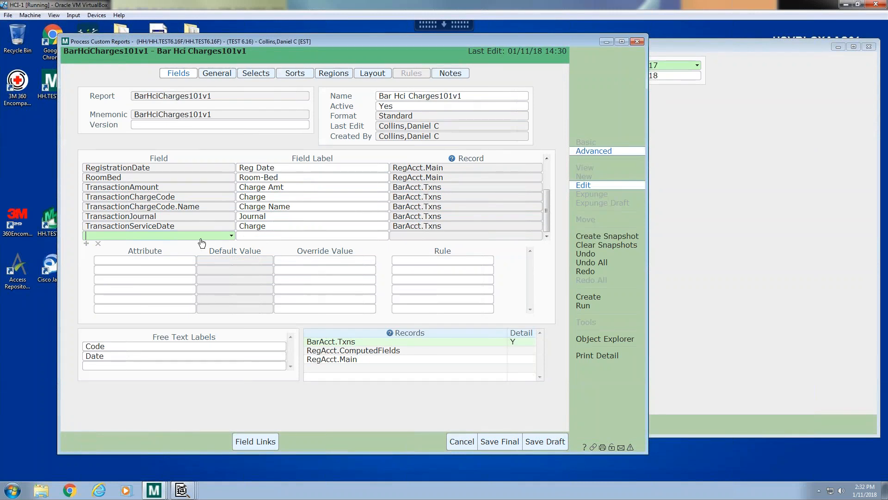
left_click(231, 236)
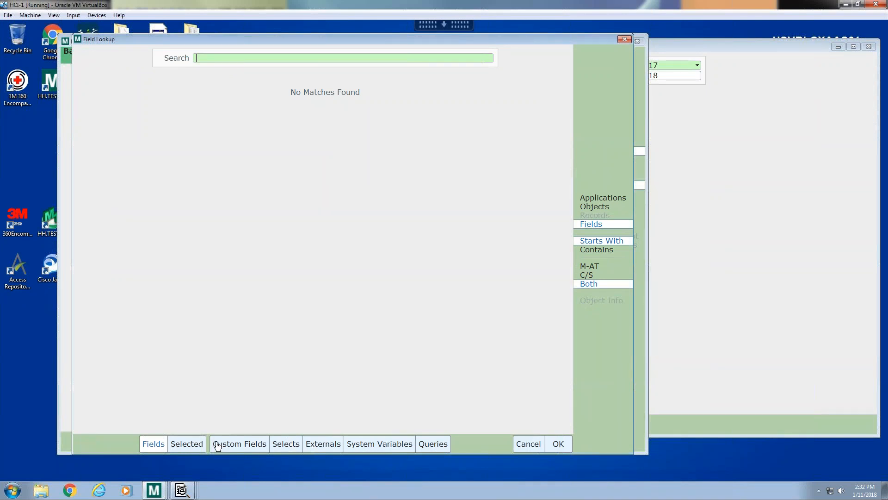
- Add the select fields s_1_1_RegDate, s_1_2_RegDate and s_1_4_Facility to the report's field list
left_click(293, 448)
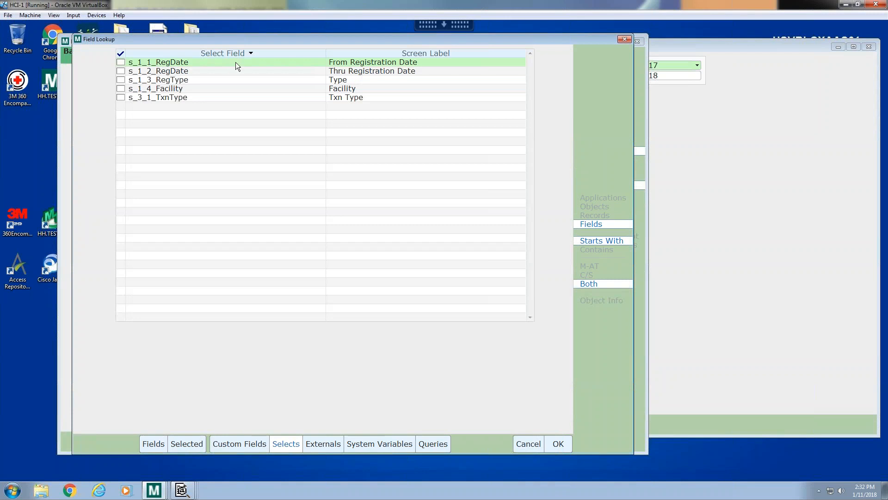
left_click(120, 62)
left_click(120, 71)
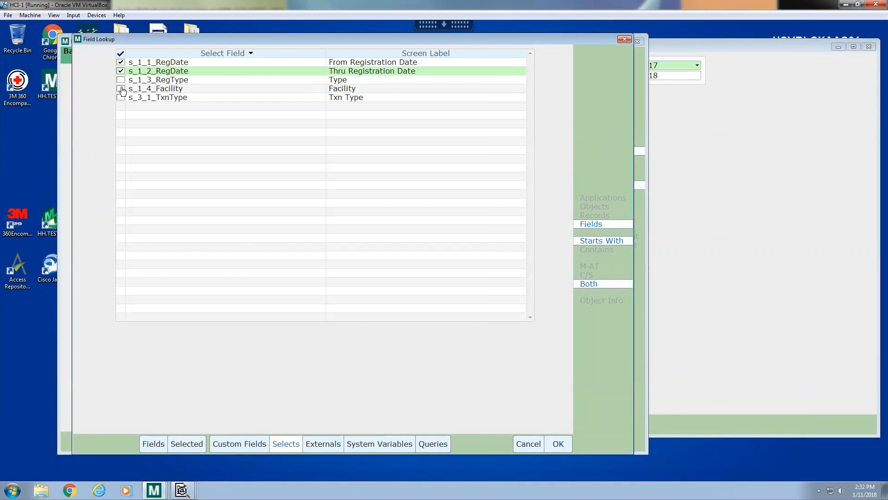
left_click(121, 88)
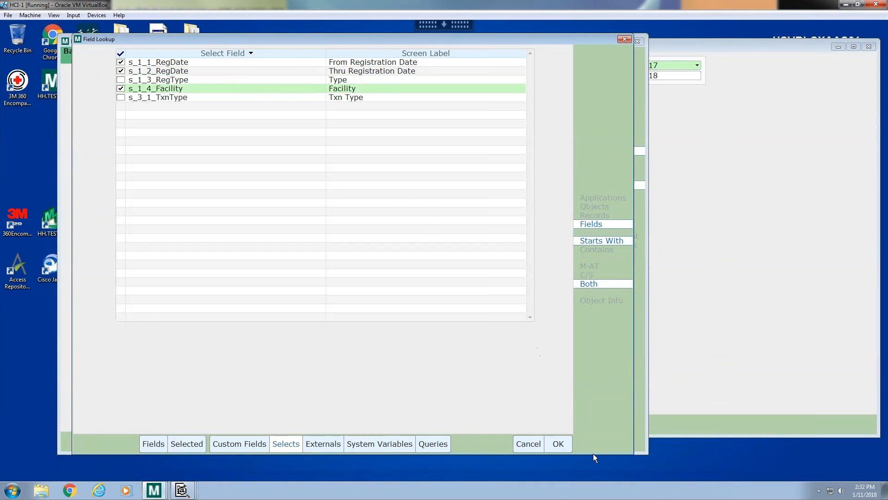
left_click(560, 445)
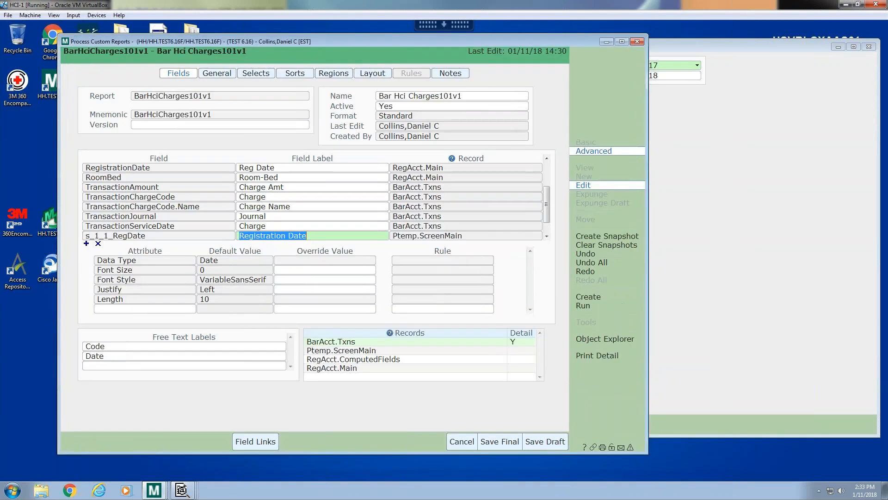
- Change the field label of s_1_1_RegDate to From Registration Date
left_click(326, 234)
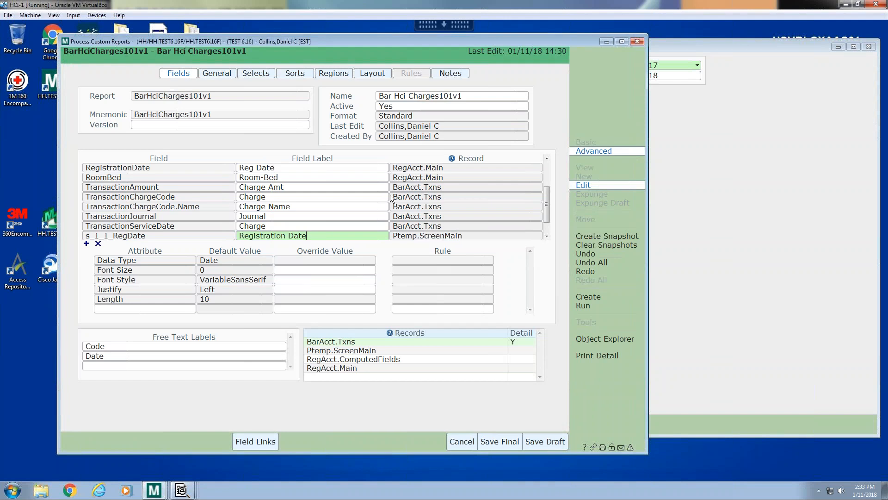
key("Down")
key("Up")
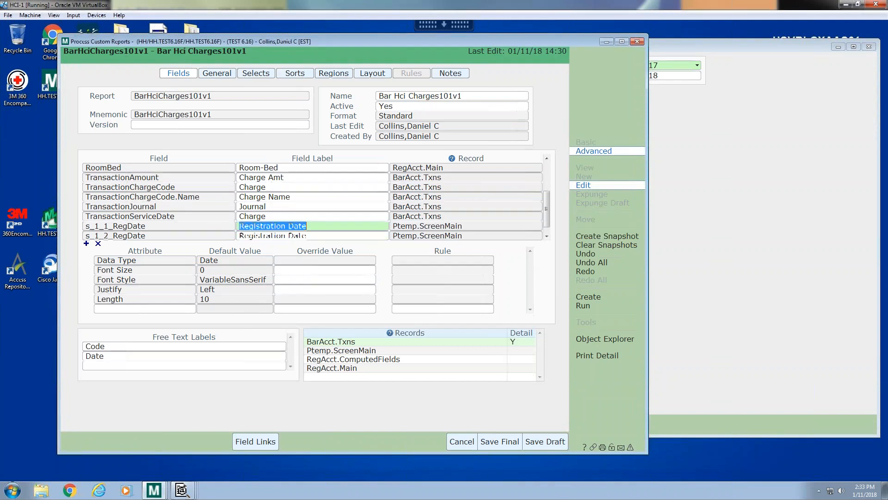
key("Home")
type("r")
key("BackSpace")
type("From")
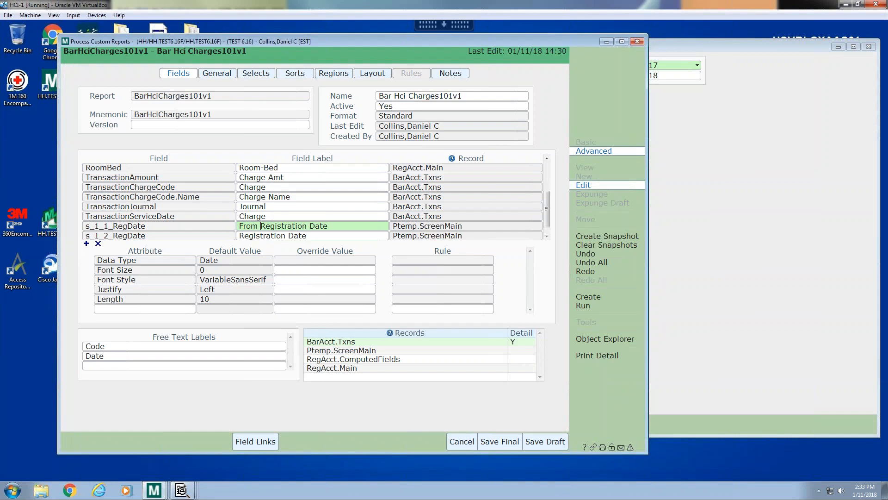
key("Tab")
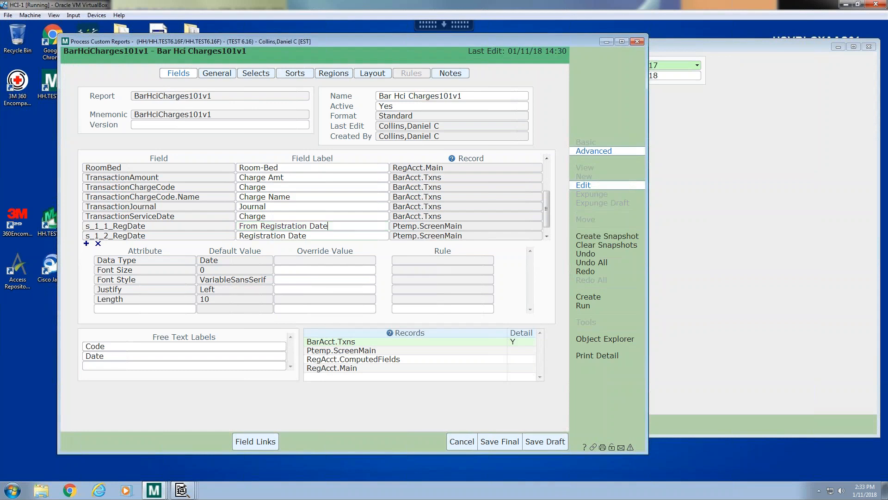
- Change the field label of s_1_2_RegDate to Thru Registration Date, and check the label of s_1_4_Facility
left_click(322, 236)
key("Home")
type("Thru")
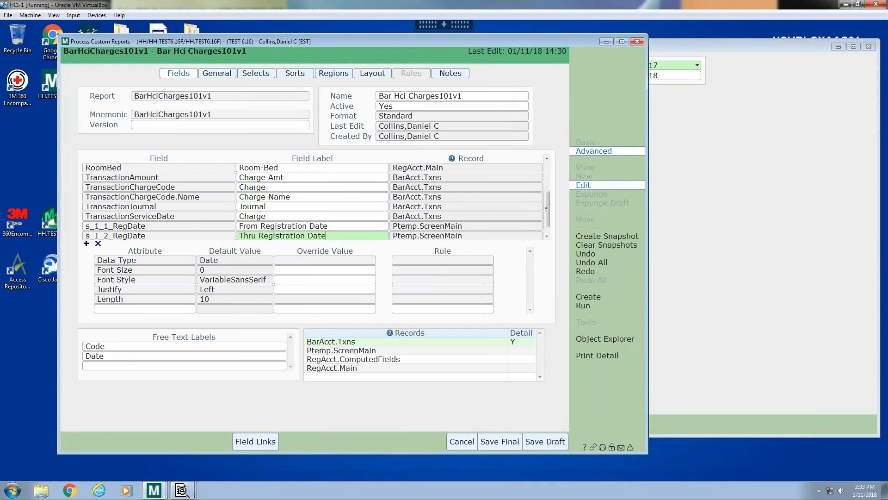
key("Tab")
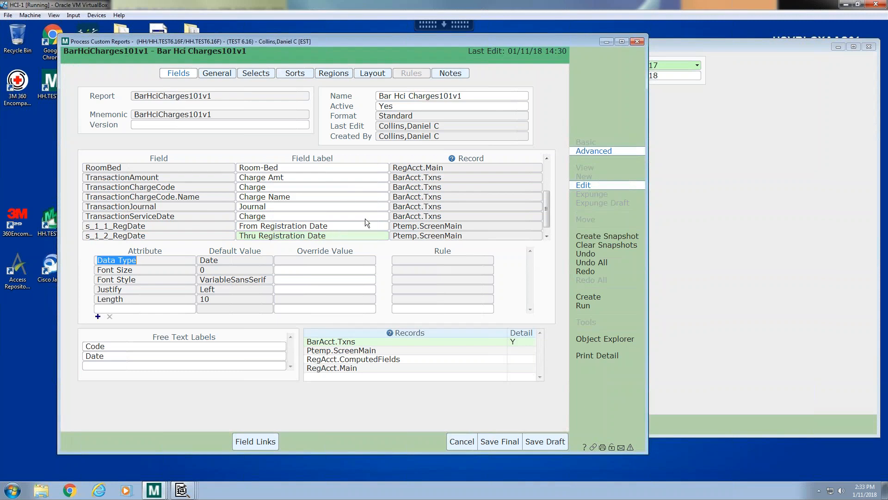
key("shift+Tab")
key("Down")
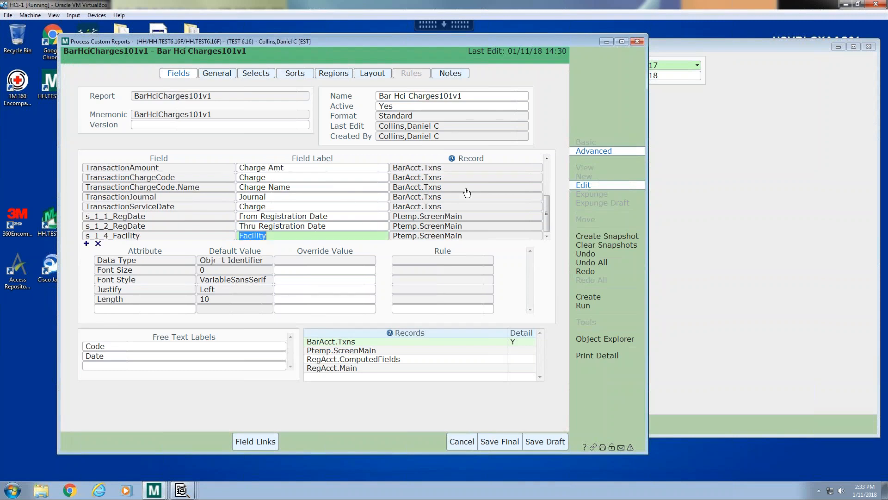
key("Up")
key("Up")
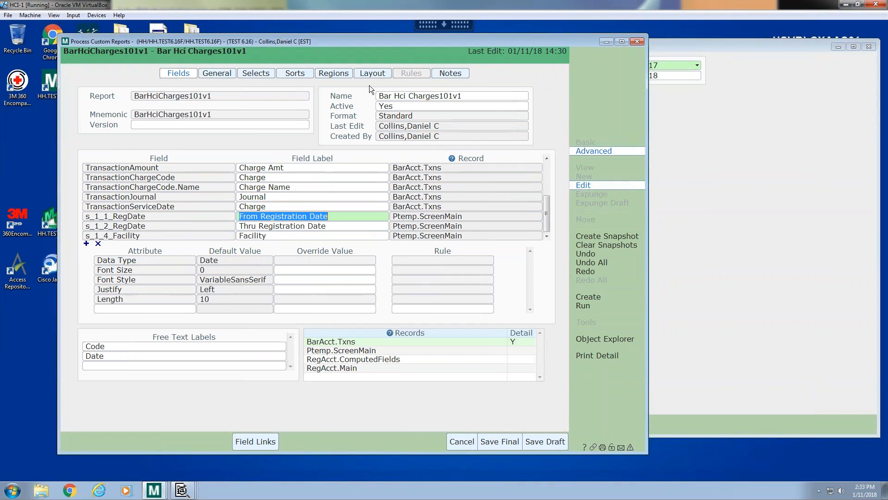
- In the layout, turn on row display and move the Page Header's column-label row from row 2 down to row 4
left_click(373, 74)
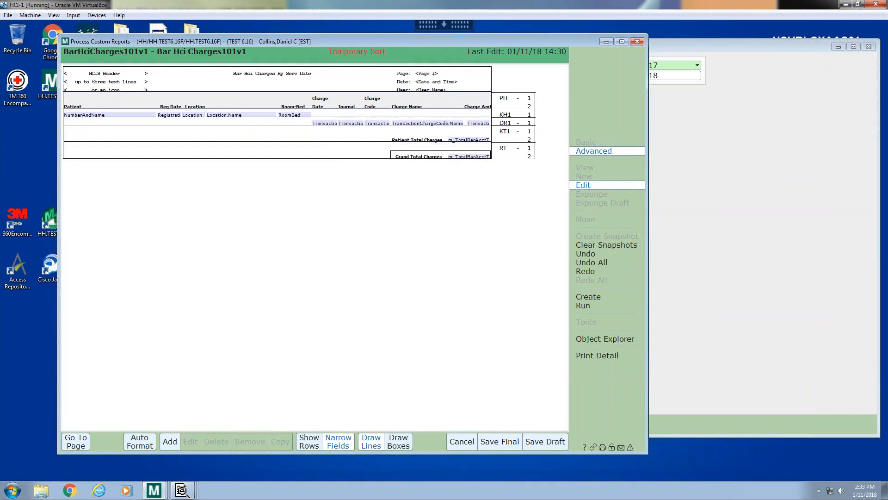
left_click(372, 441)
left_click(452, 102)
left_click(453, 118)
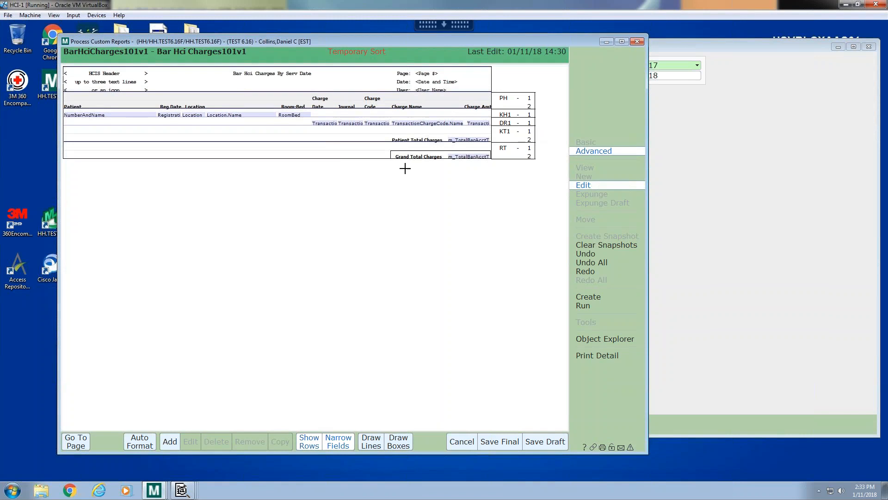
left_click(460, 106)
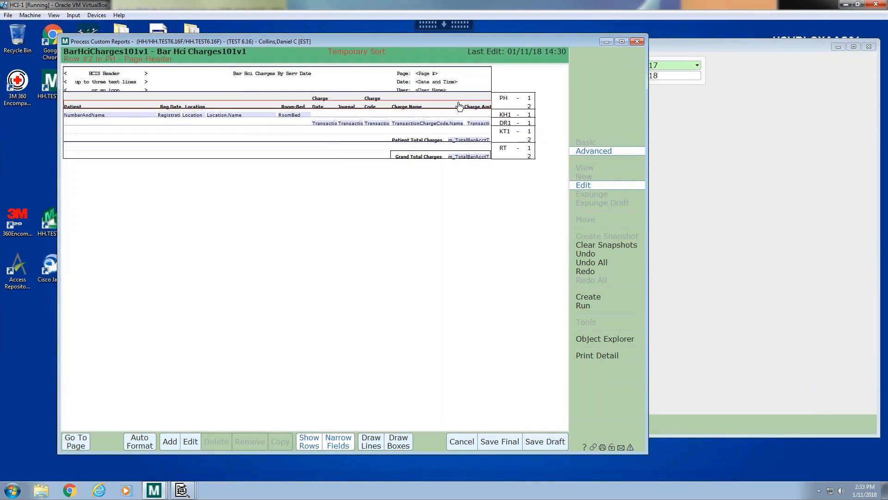
left_click_drag(447, 103, 449, 116)
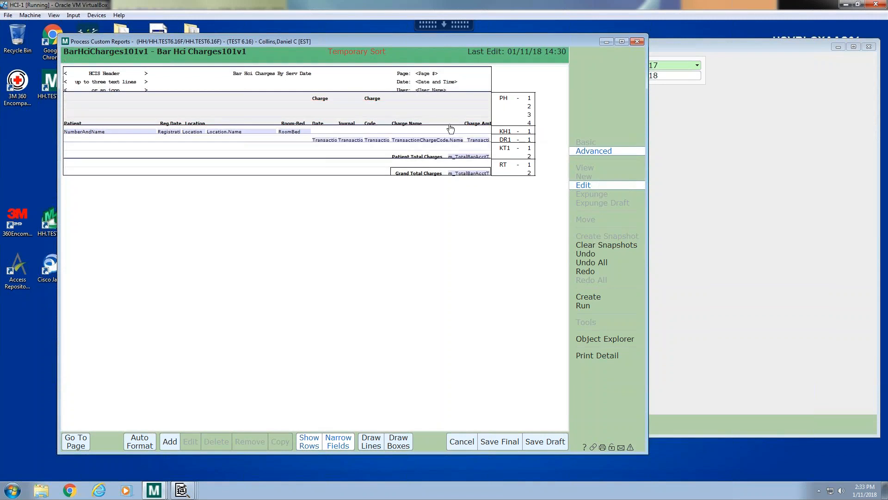
- Move both Charge labels down to row 3 of the Page Header, directly above the Date and Code labels
left_click(316, 96)
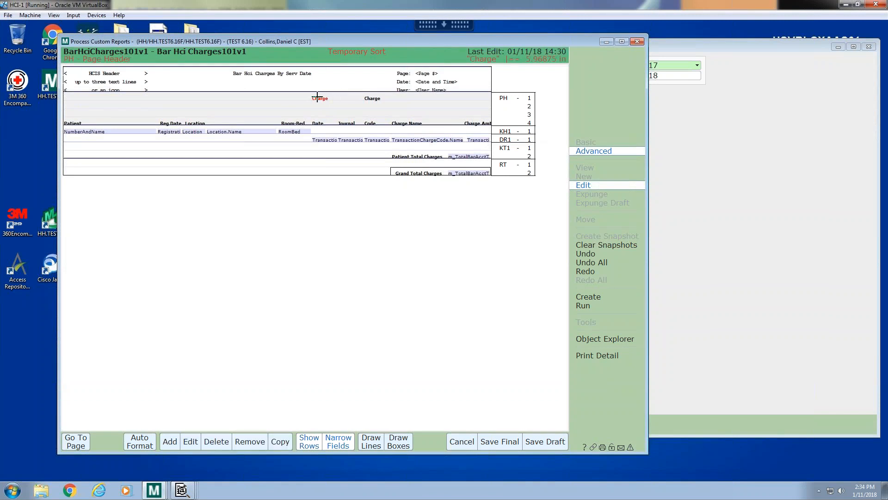
left_click_drag(317, 97, 318, 115)
left_click_drag(369, 98, 370, 115)
key("Right")
- Auto-format the three new select fields into the Page Header in the Horizontal, with Labels style, keeping the listed order
left_click(278, 96)
left_click(104, 112)
left_click(102, 103)
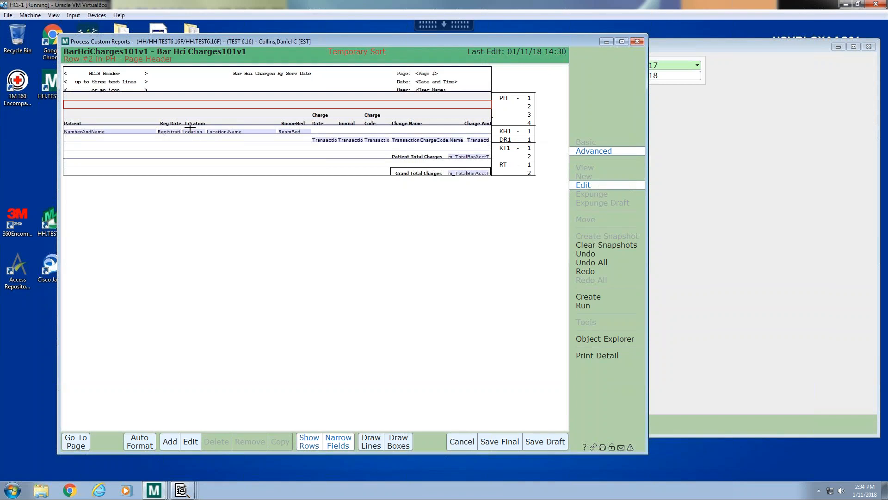
left_click(147, 443)
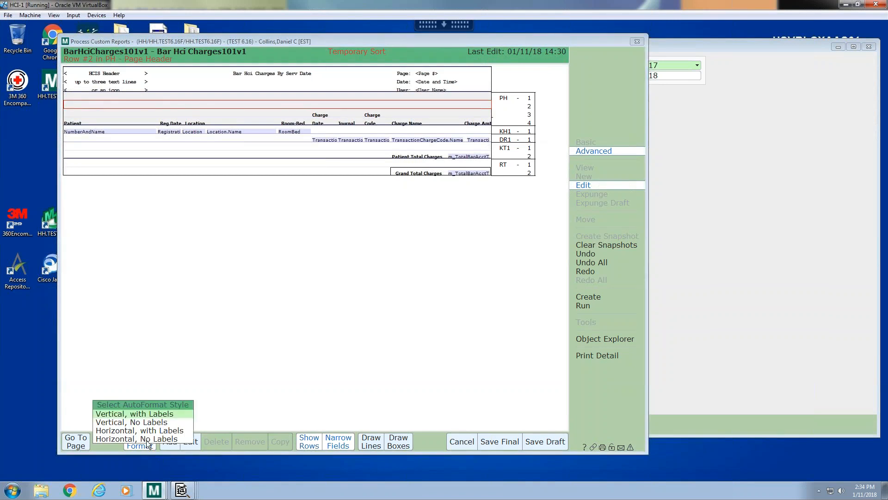
left_click(125, 431)
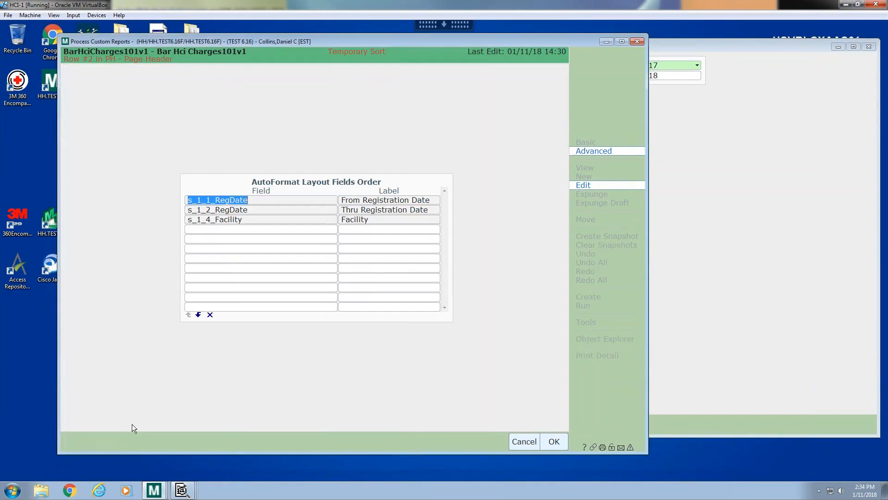
left_click(552, 441)
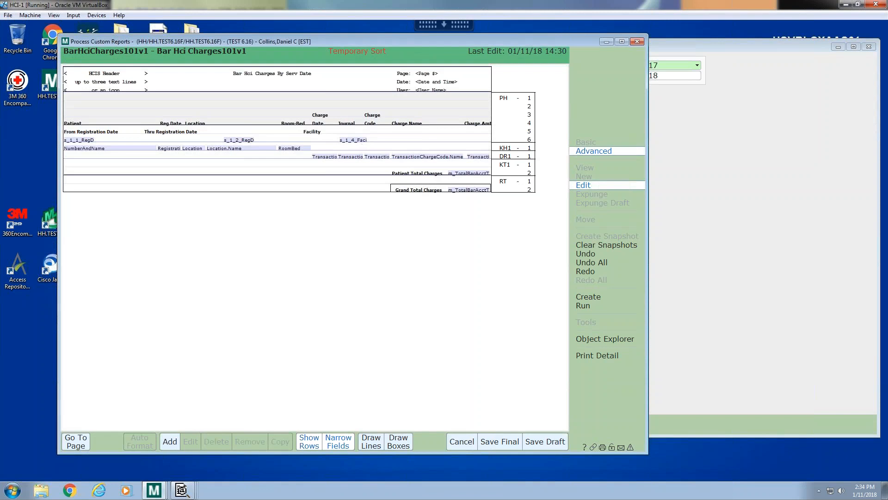
- Move the From and Thru Registration Date labels and their fields into the Page Header's first row, placing each field just after its label
left_click(91, 131)
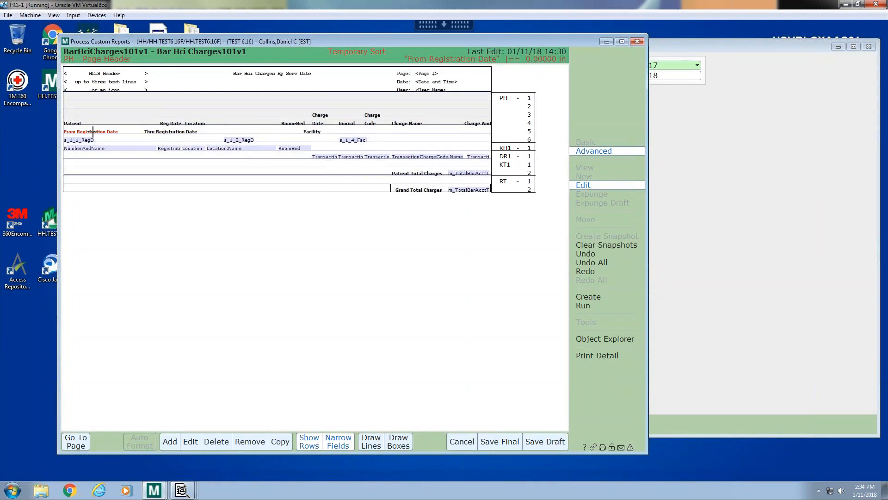
left_click_drag(93, 132, 90, 97)
left_click_drag(86, 140, 142, 97)
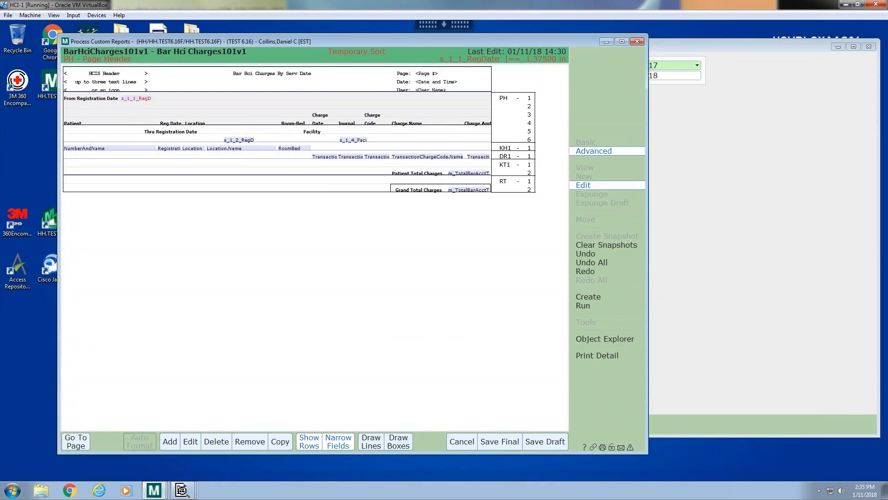
left_click_drag(174, 132, 196, 98)
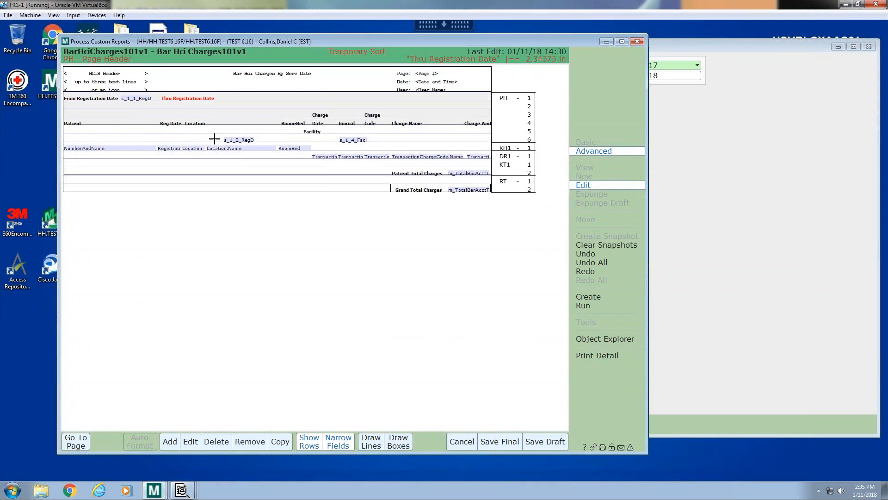
left_click_drag(226, 139, 232, 98)
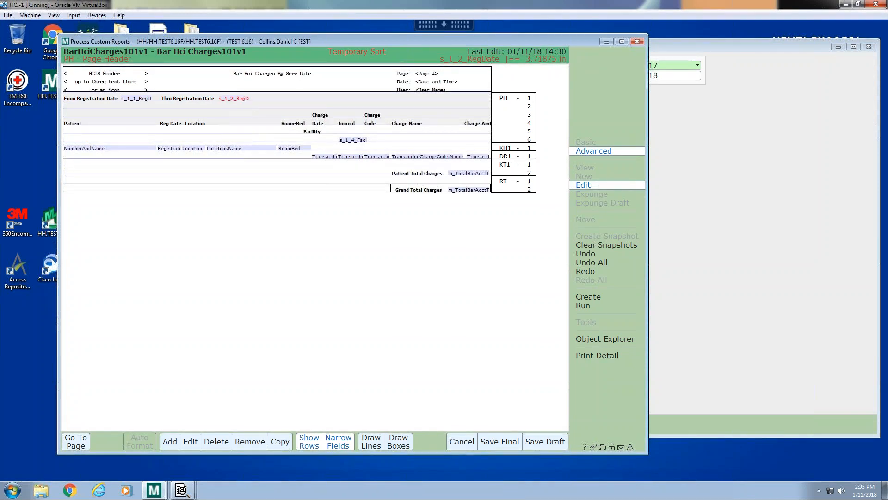
key("Left")
- Move the Facility label and the s_1_4_Facility field into the Page Header's first row, with the field at about 5.38 in
left_click_drag(315, 131, 278, 97)
left_click(373, 141)
left_click_drag(375, 143, 298, 98)
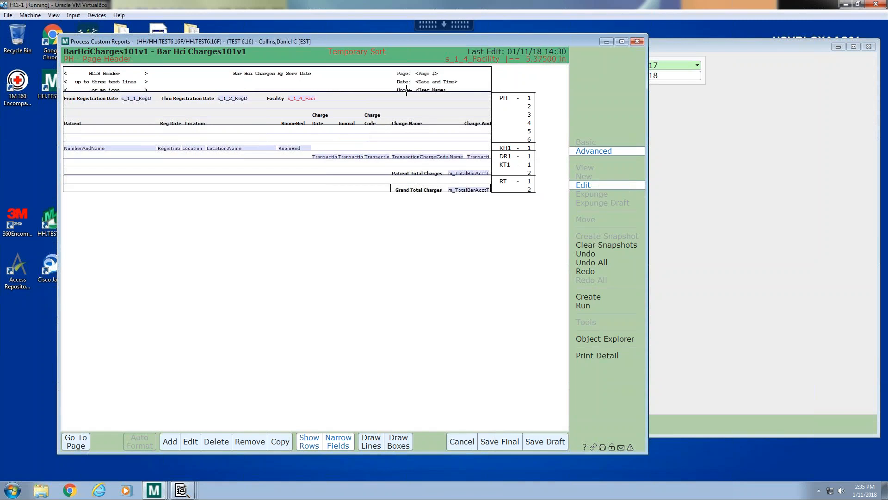
- Delete the empty row 3 from the Page Header, between the selection criteria row and the column labels
left_click(219, 116)
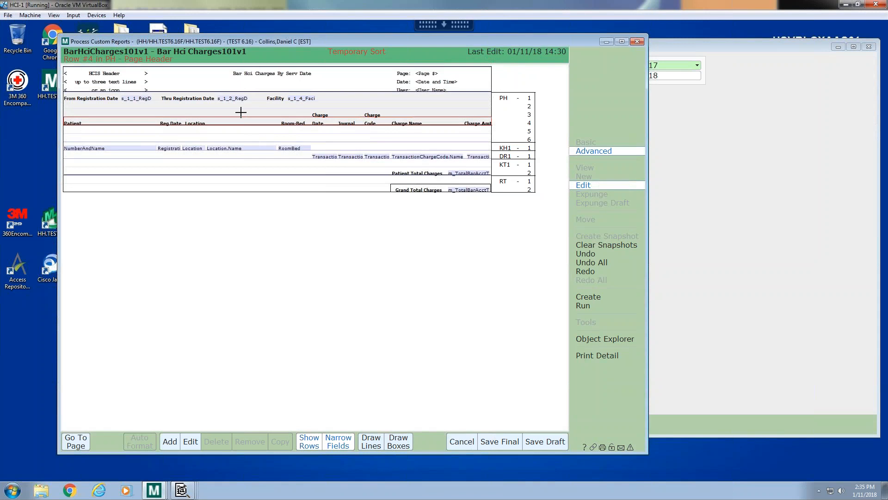
left_click(270, 109)
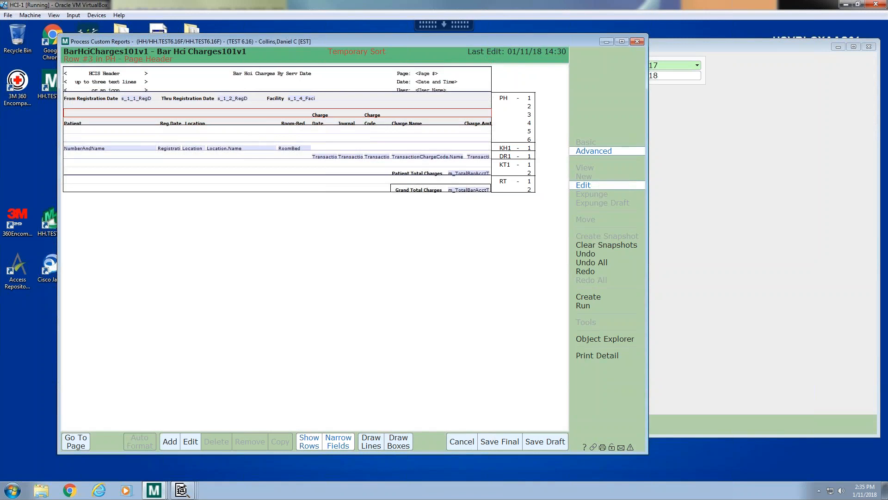
key("Delete")
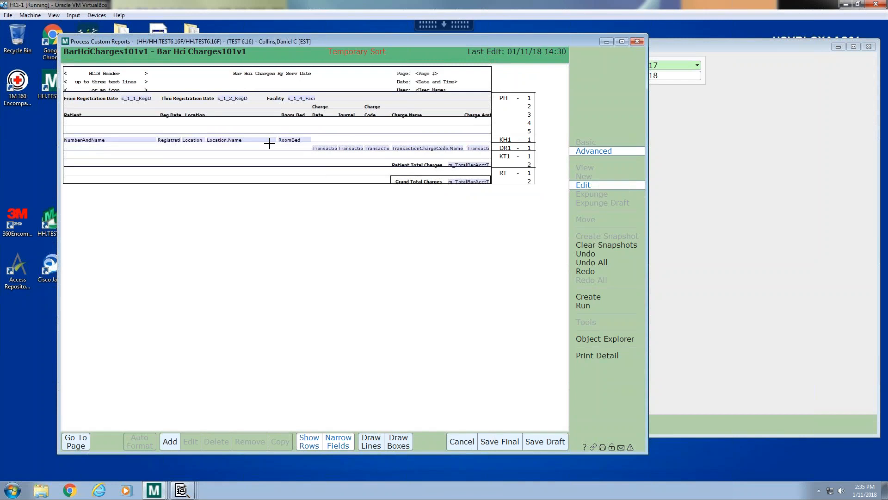
- Hide the row lines and move the BarAcct.Number header region up directly below the column labels, removing the Page Header's two empty rows
left_click(340, 134)
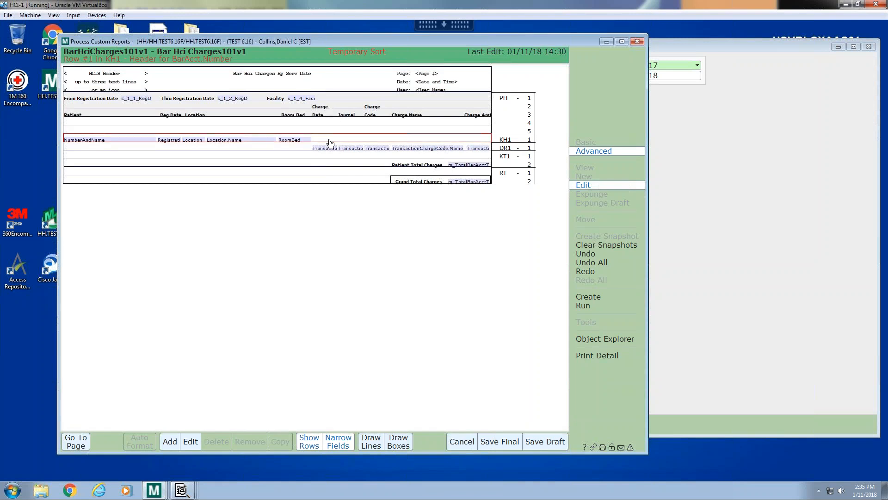
left_click(265, 149)
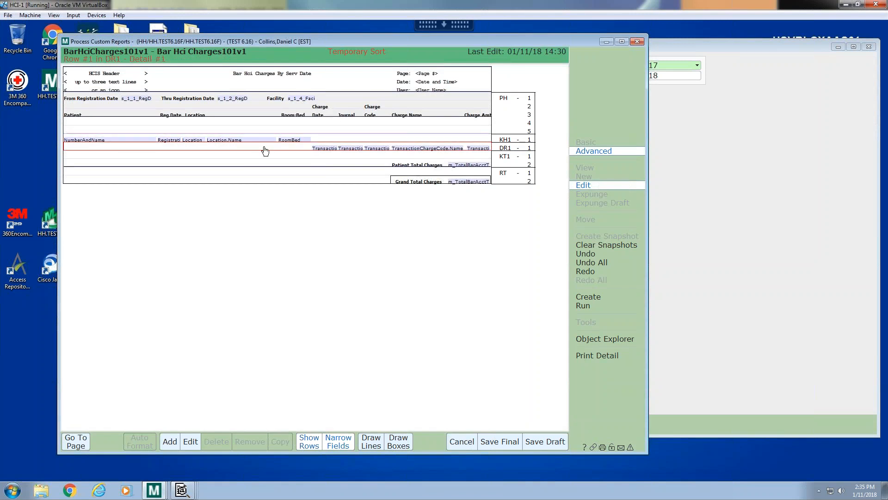
left_click(394, 139)
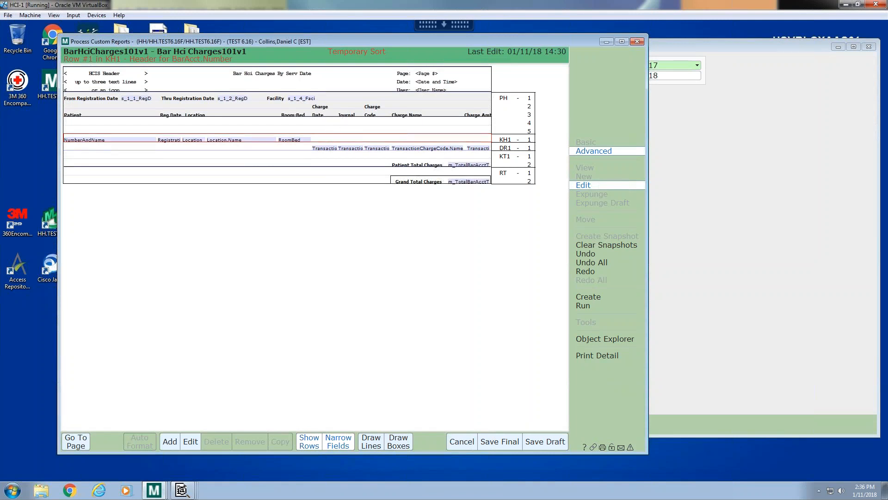
left_click(313, 445)
left_click(343, 140)
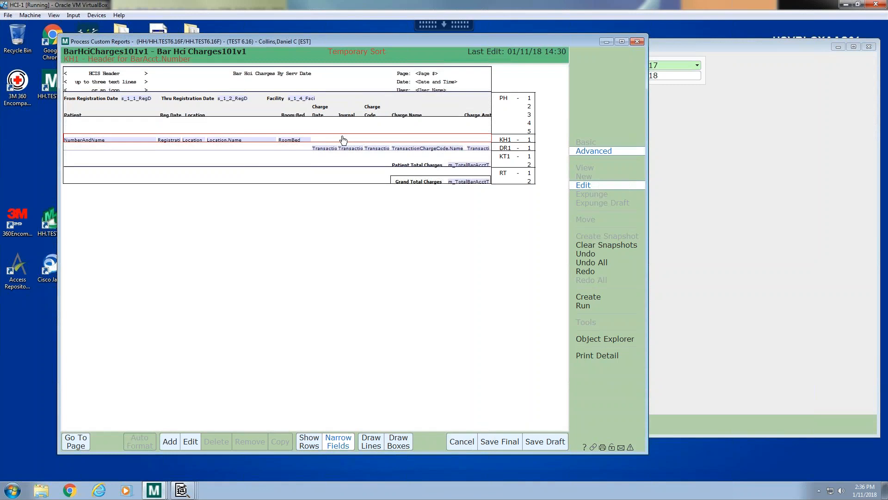
left_click_drag(347, 135, 350, 123)
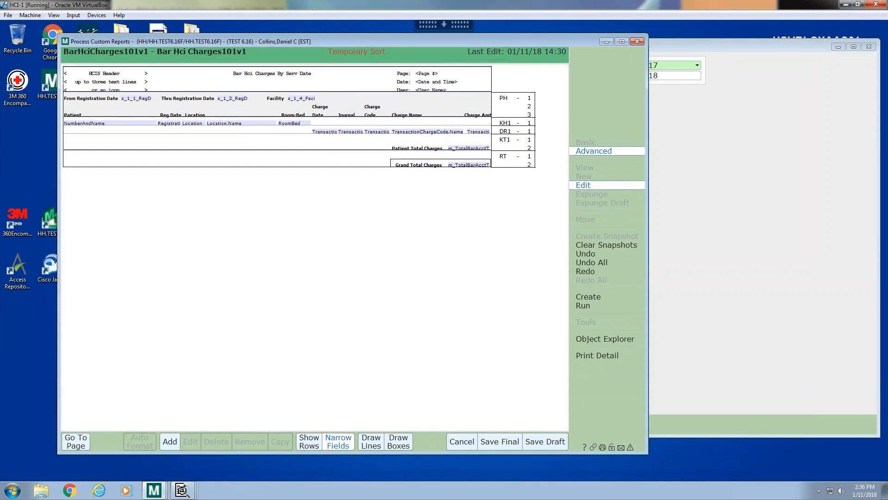
left_click(282, 166)
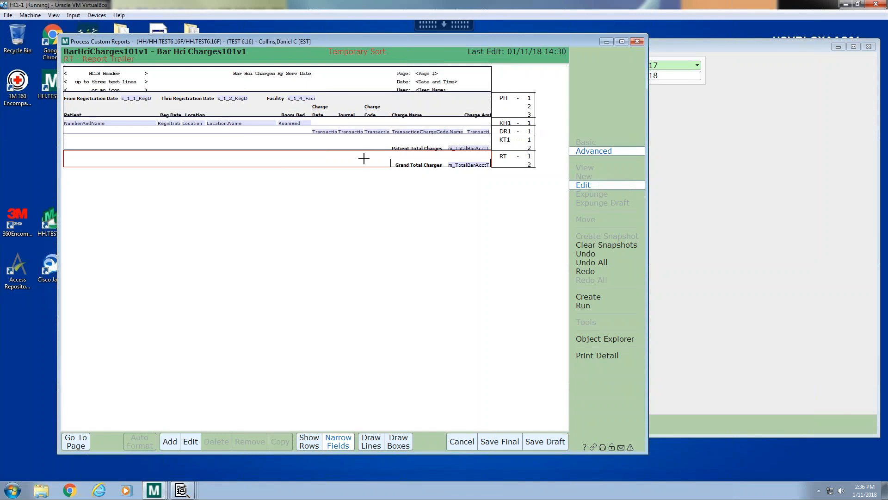
left_click(305, 421)
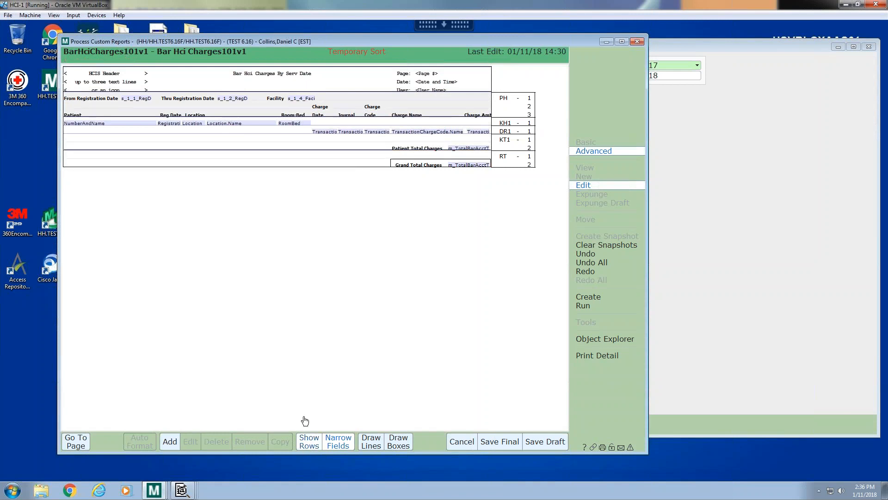
left_click_drag(351, 166, 353, 174)
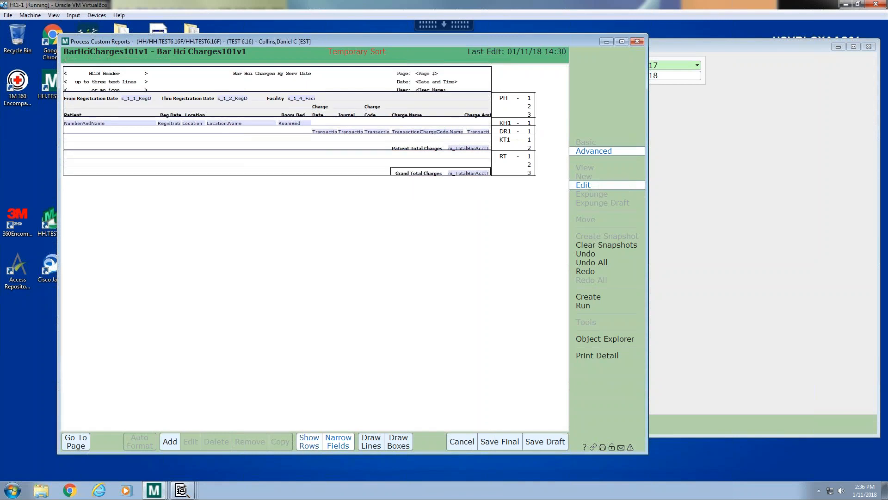
left_click(356, 176)
left_click_drag(432, 168, 434, 159)
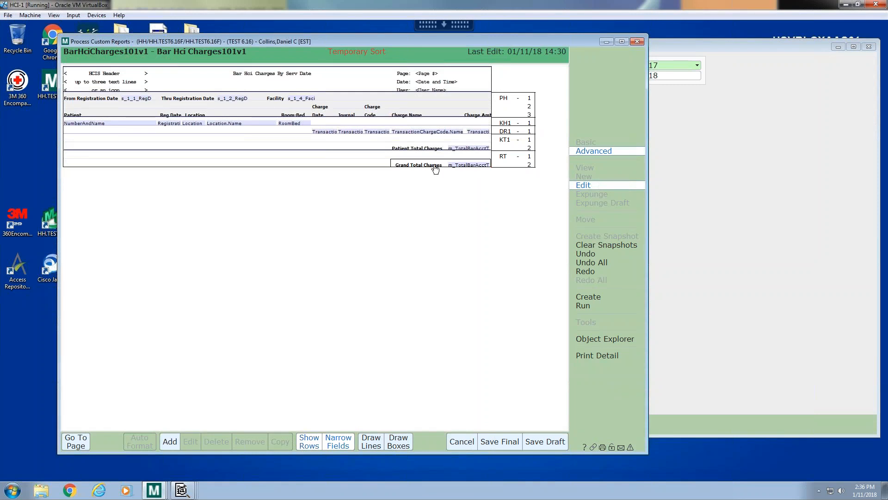
- Move the Grand Total Charges row down to row 3 of the Report Trailer, leaving an extra empty row above it
left_click(370, 166)
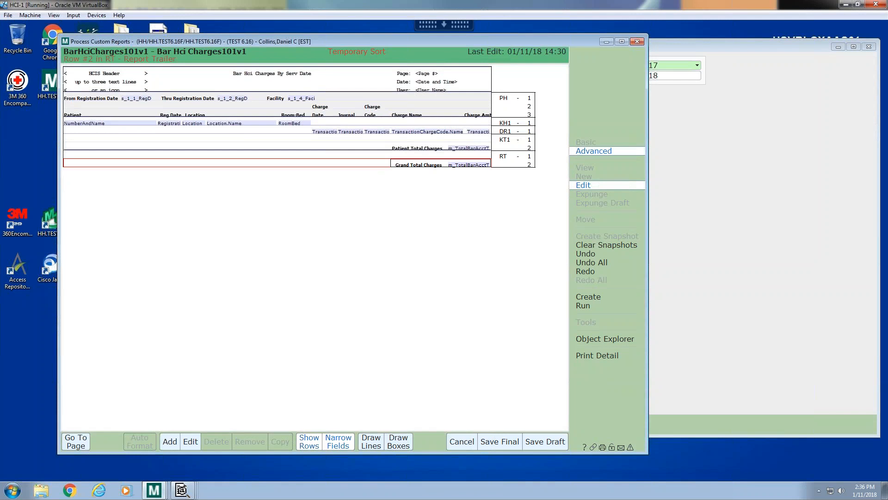
left_click(356, 154)
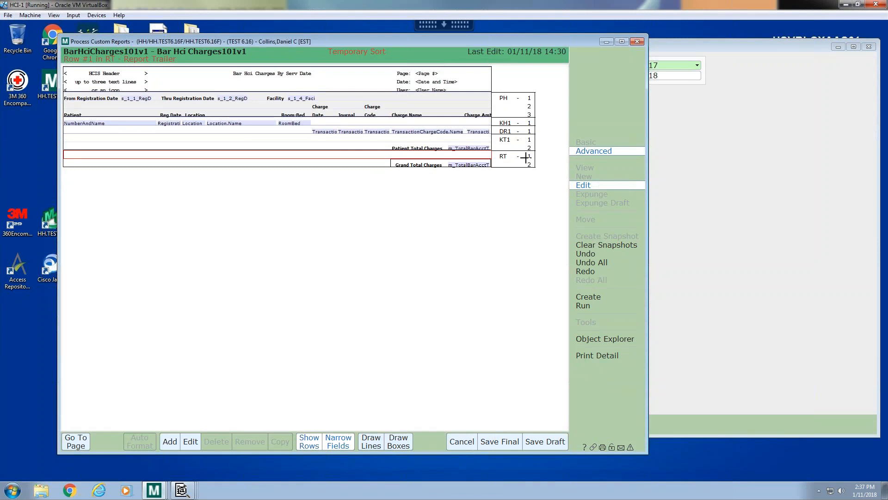
left_click(371, 164)
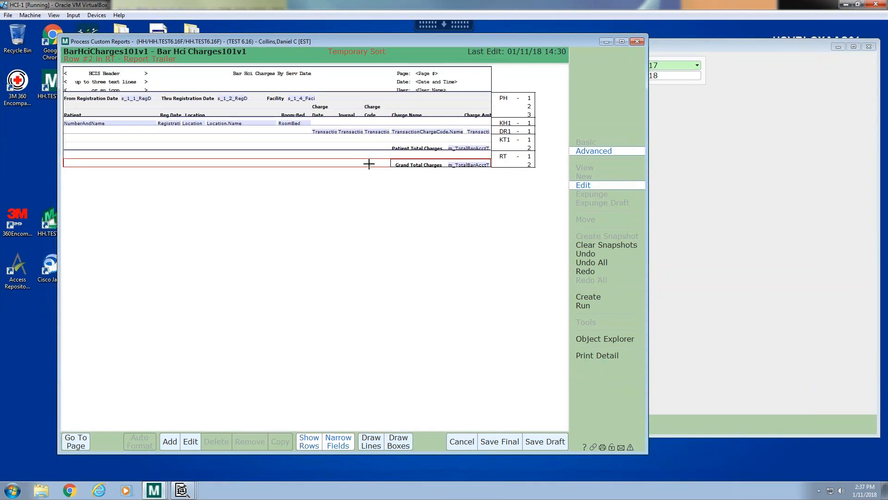
left_click_drag(368, 164, 384, 179)
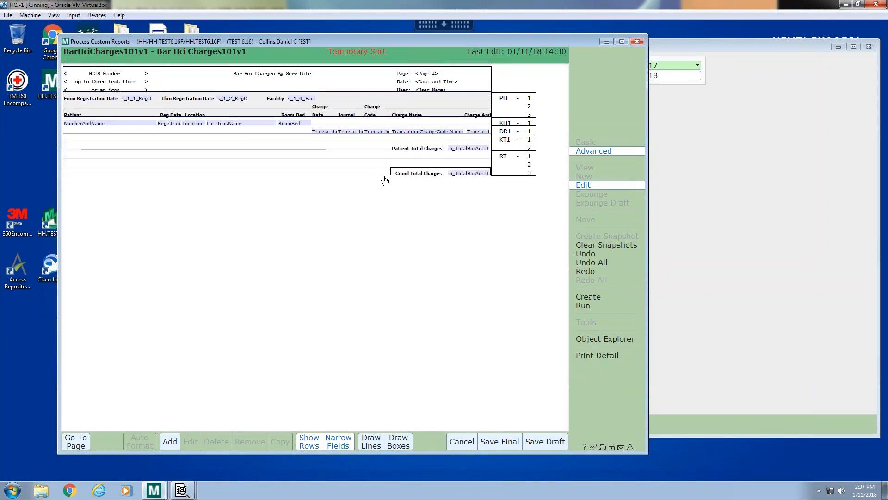
- Move the Grand Total Charges label and its total field up to row 2 of the Report Trailer, leaving the box in row 3
left_click(418, 173)
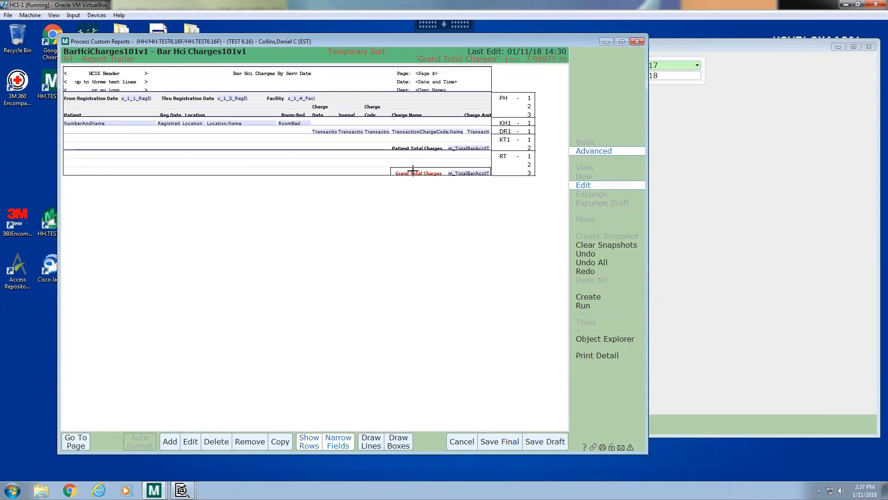
left_click_drag(410, 165, 410, 162)
left_click(463, 172)
left_click_drag(463, 168, 463, 165)
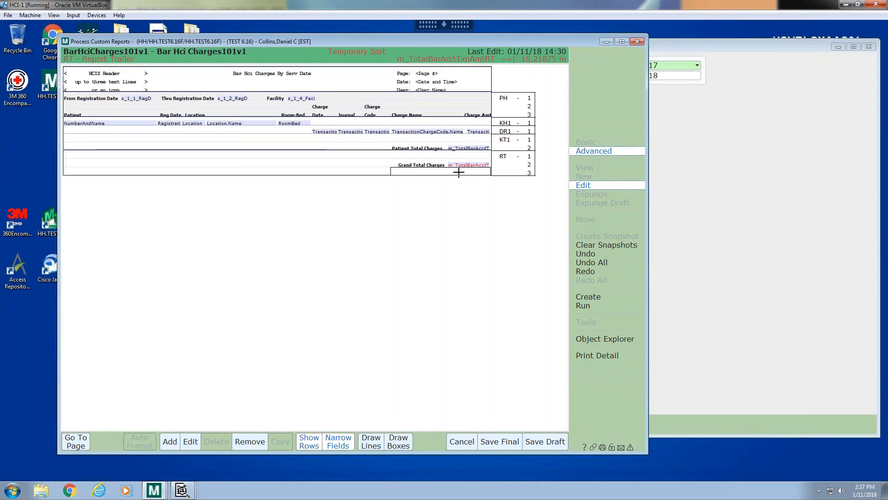
- Turn off the Narrow Fields display while keeping the row lines shown in the layout
left_click(460, 172)
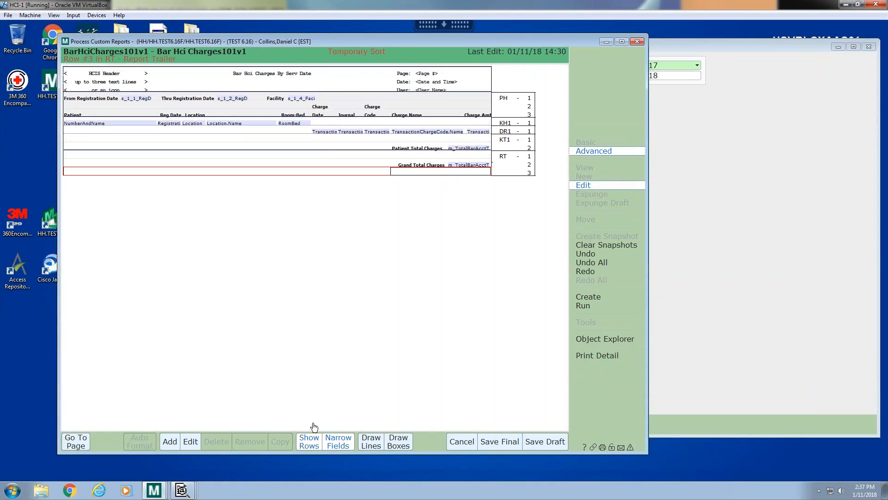
left_click(314, 447)
left_click(329, 444)
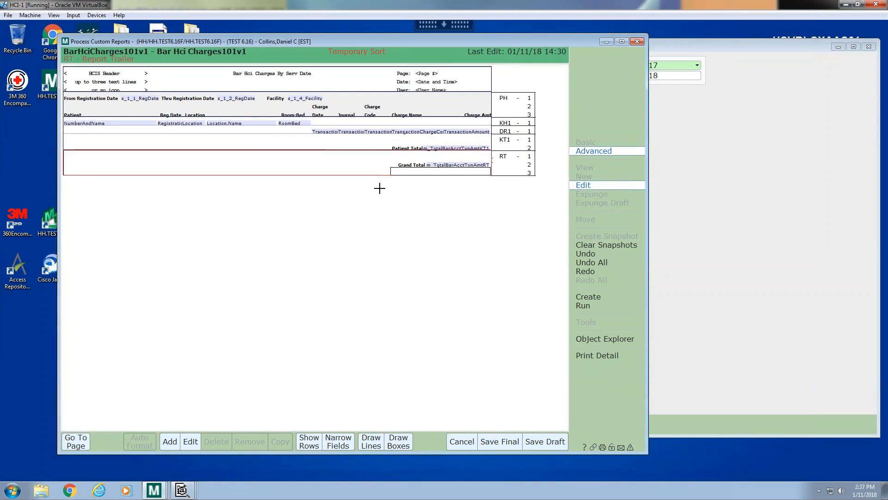
left_click(310, 444)
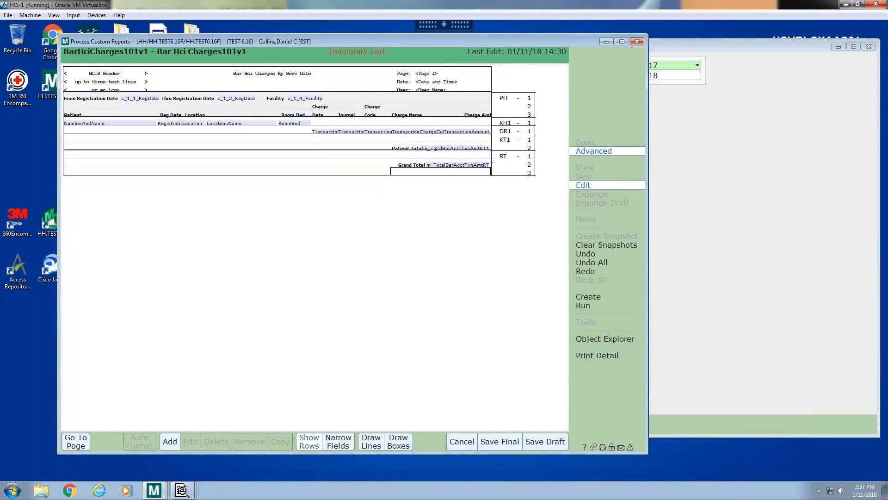
- Activate the Page Trailer region and return to the report layout
left_click(78, 441)
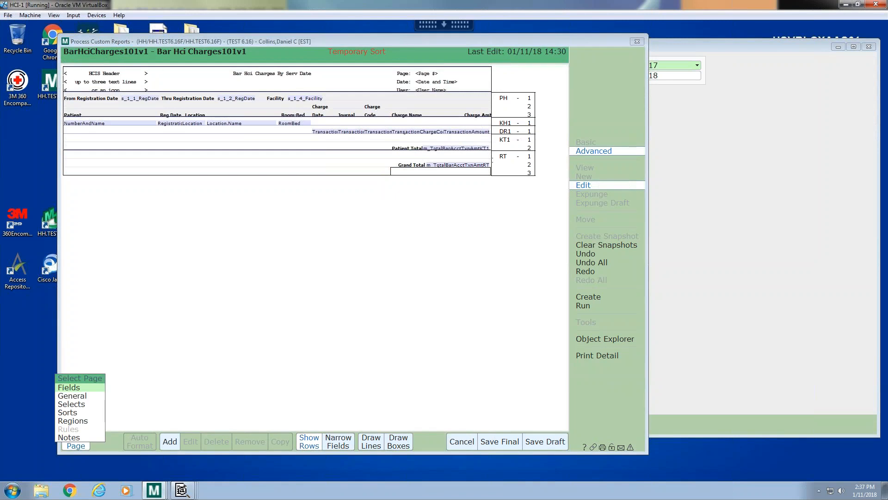
left_click(80, 421)
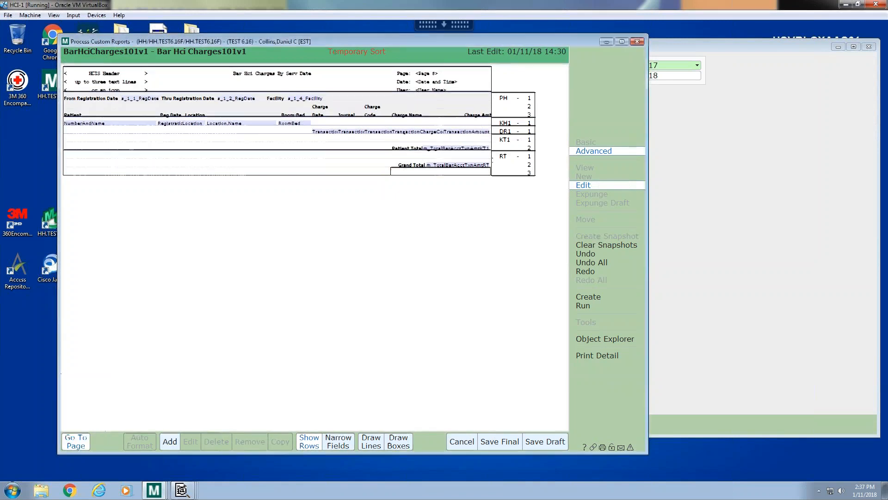
left_click_drag(438, 162, 437, 182)
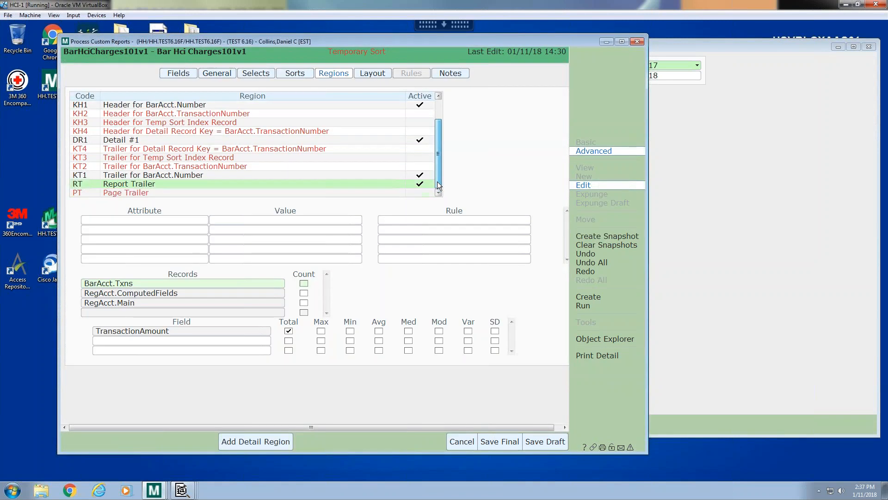
left_click(426, 193)
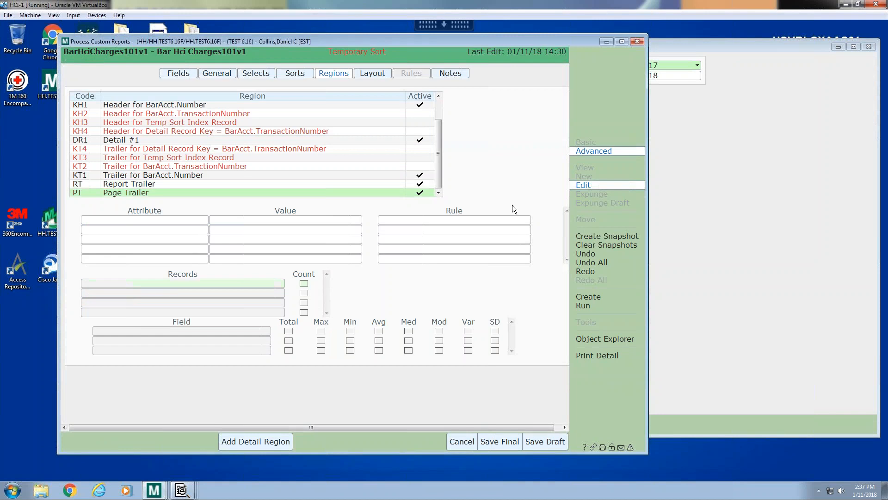
left_click(380, 73)
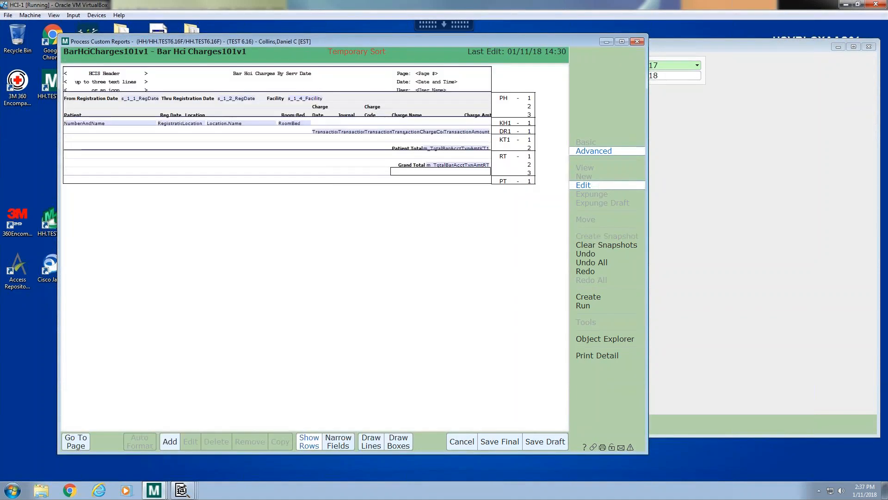
- Move the box in row 3 of the Report Trailer up to row 2, around the Grand Total label and field
left_click(334, 181)
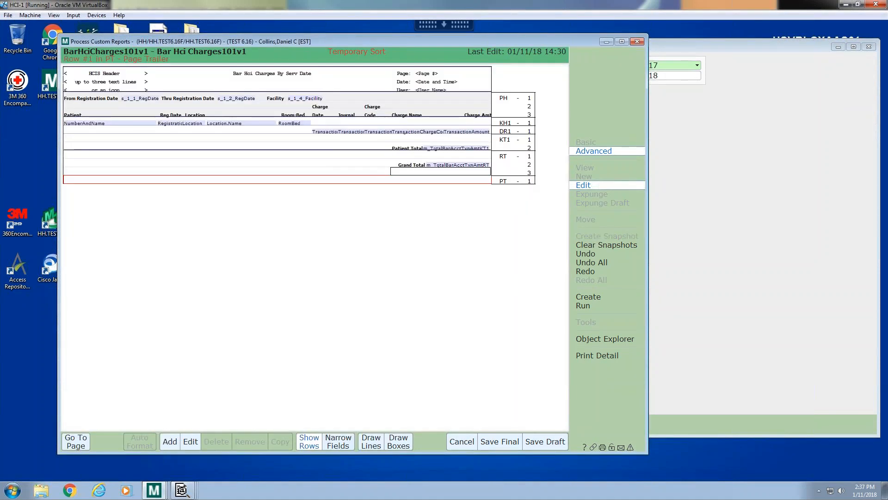
left_click(382, 171)
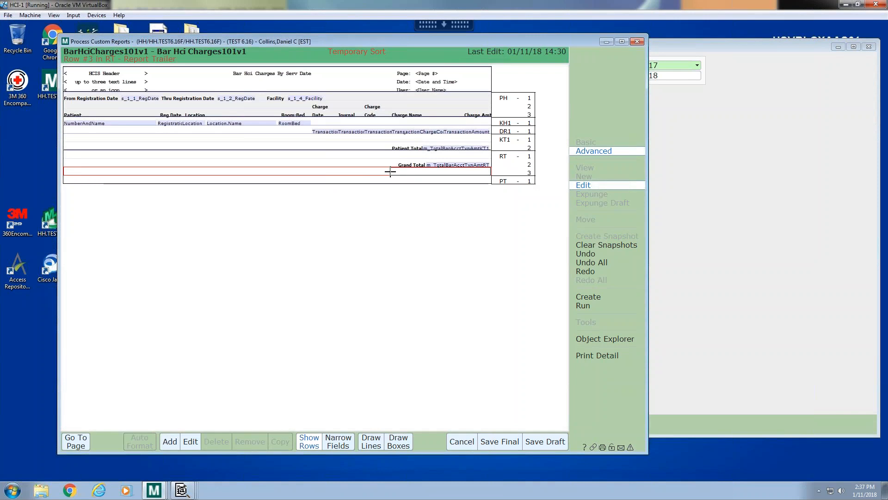
left_click(388, 179)
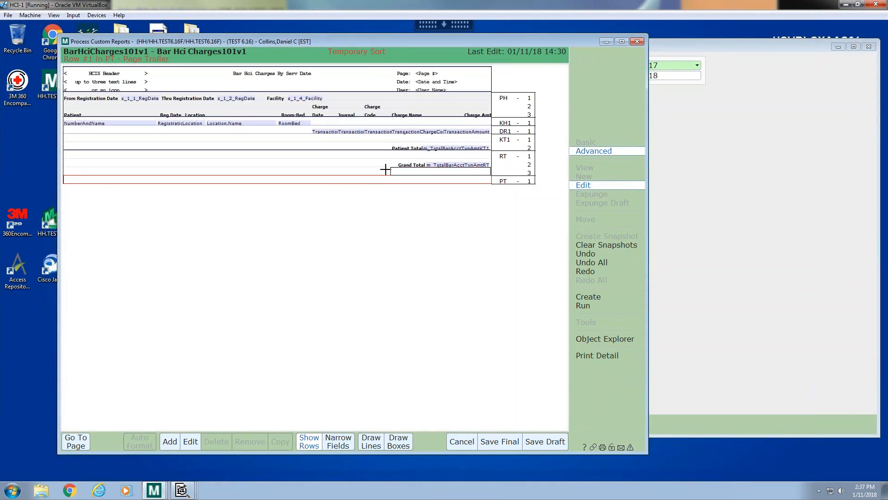
left_click(387, 169)
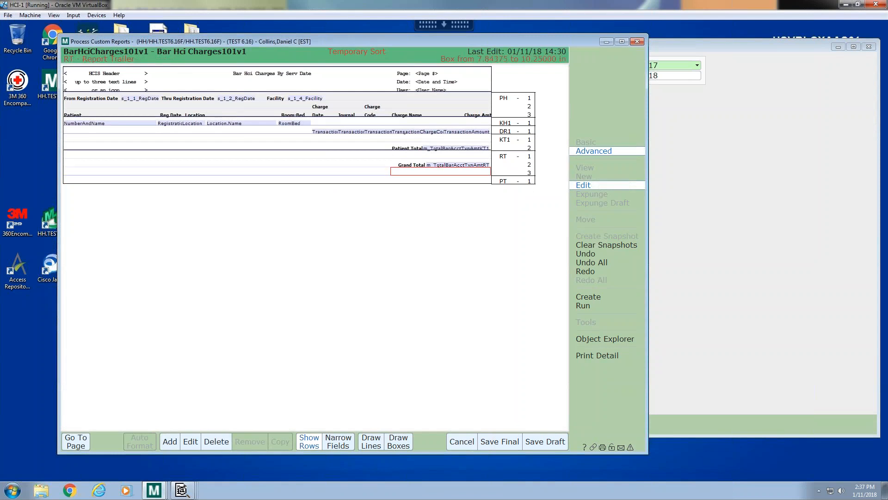
left_click_drag(390, 170, 392, 163)
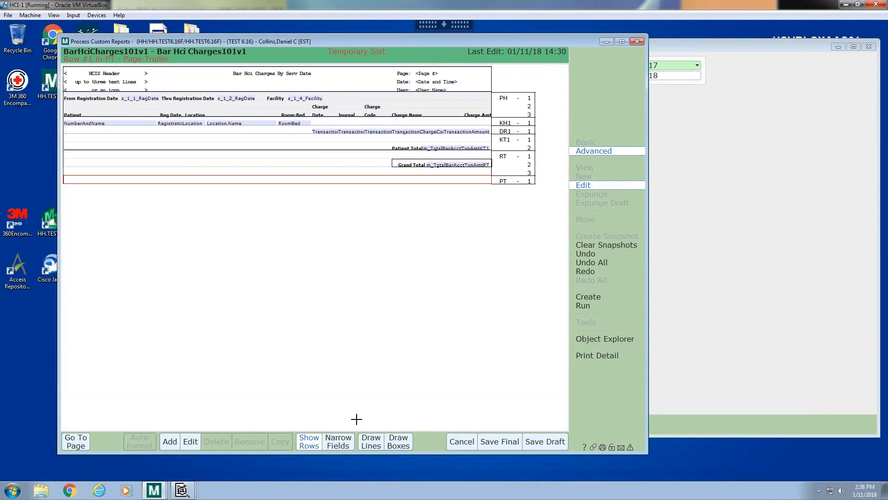
- Hide the row lines and remove the empty row 3 from the end of the Report Trailer
left_click(311, 443)
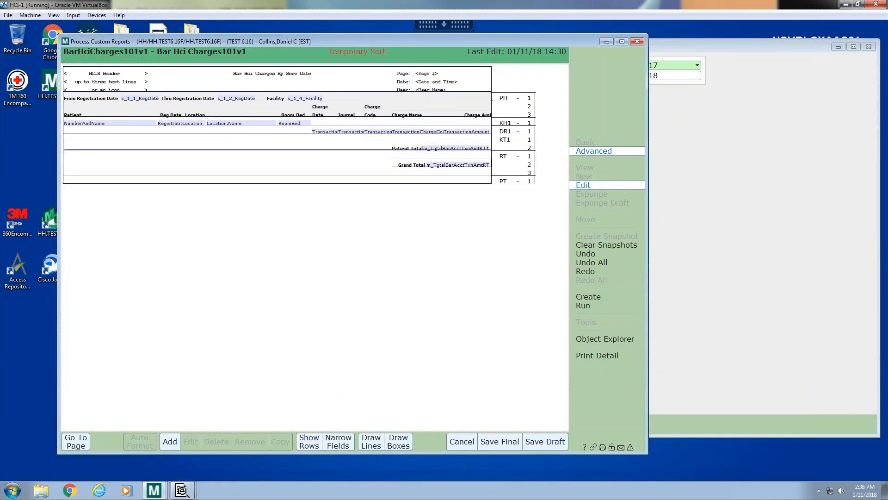
left_click(440, 175)
key("Delete")
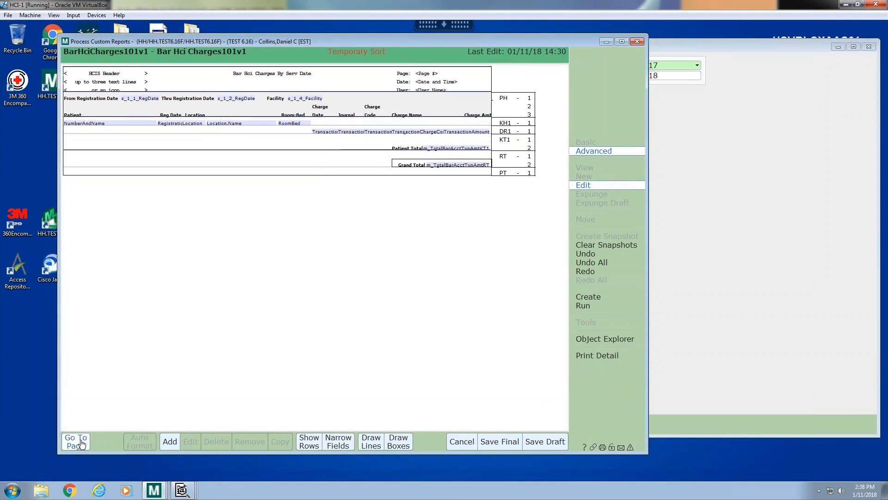
- Deactivate the Page Trailer region and return to the report layout
left_click(81, 444)
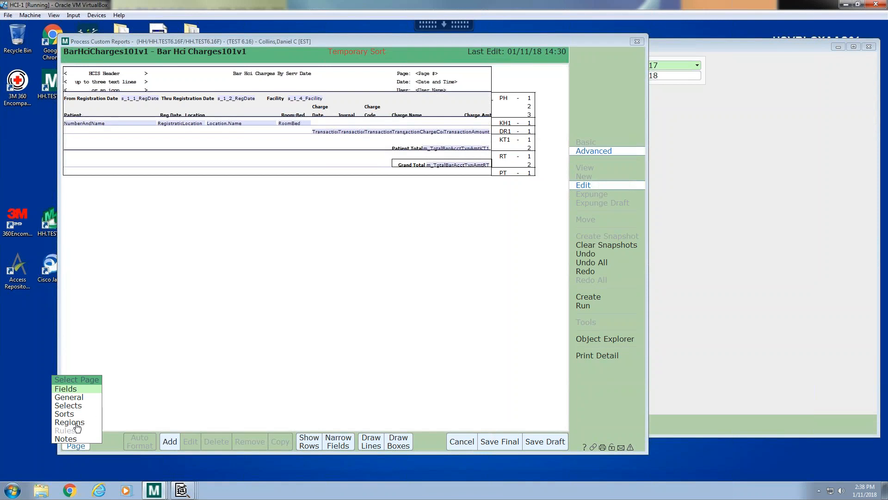
left_click(80, 422)
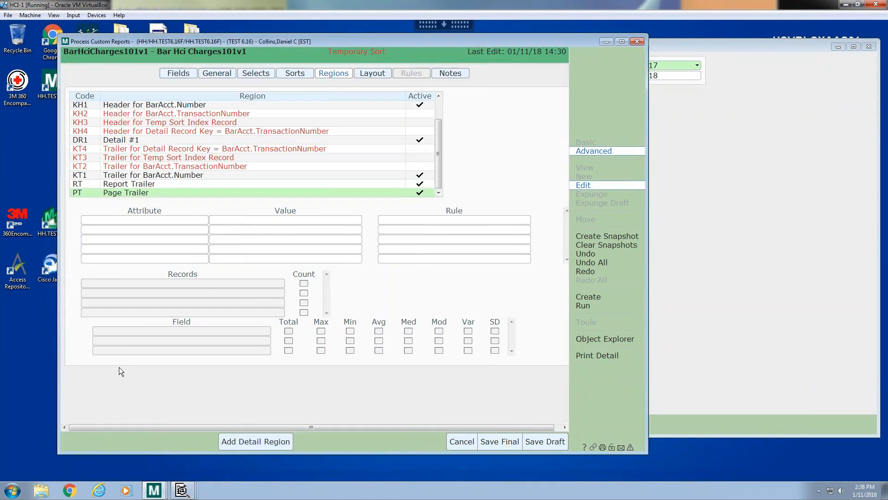
left_click(424, 198)
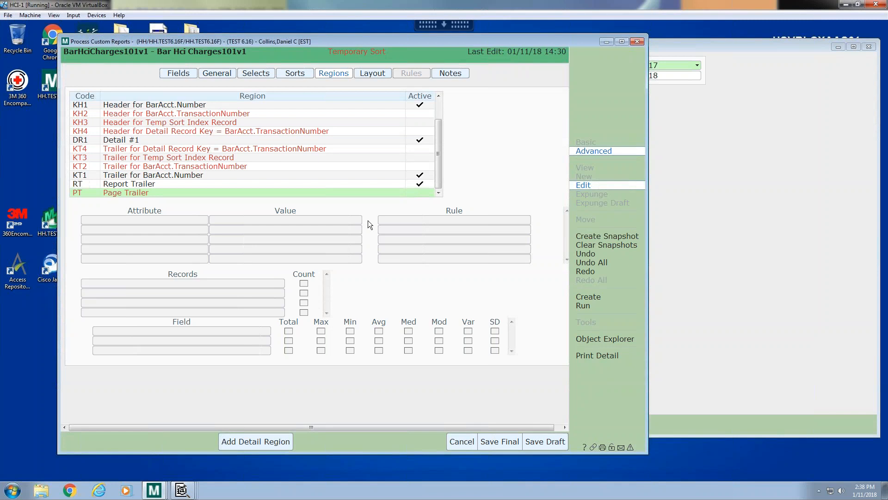
left_click(373, 73)
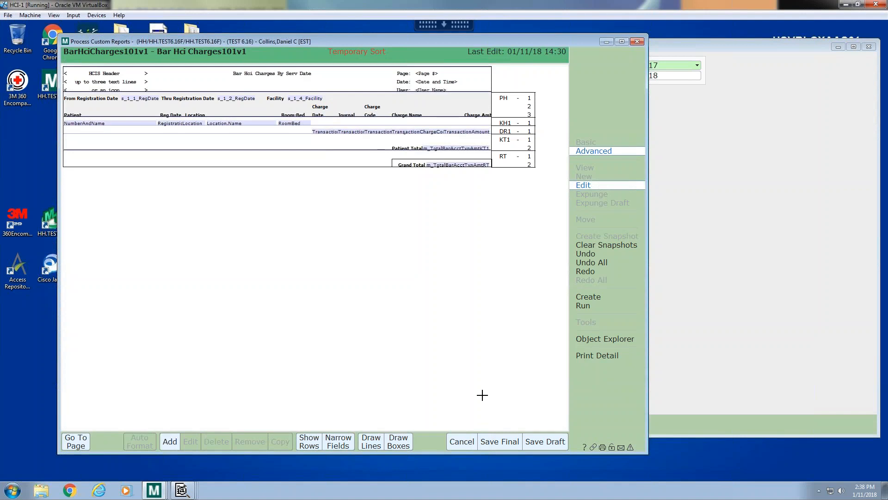
- Create the report and accept updating its final version
left_click(596, 300)
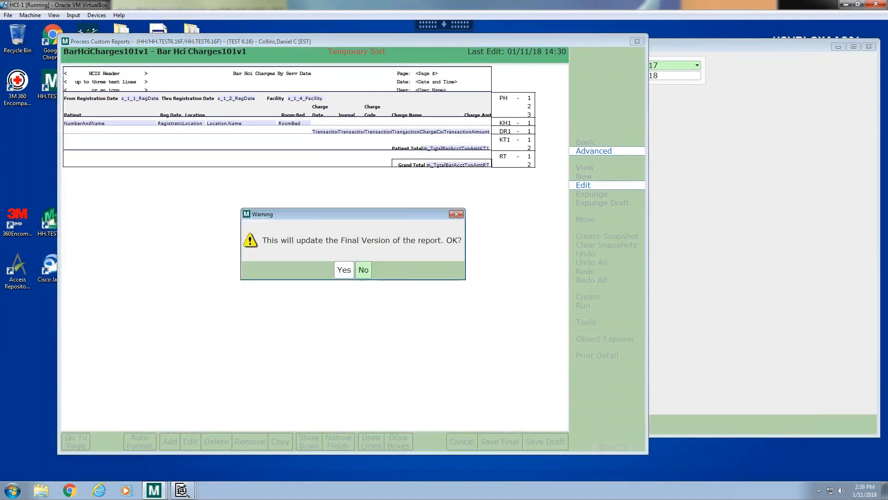
left_click(345, 270)
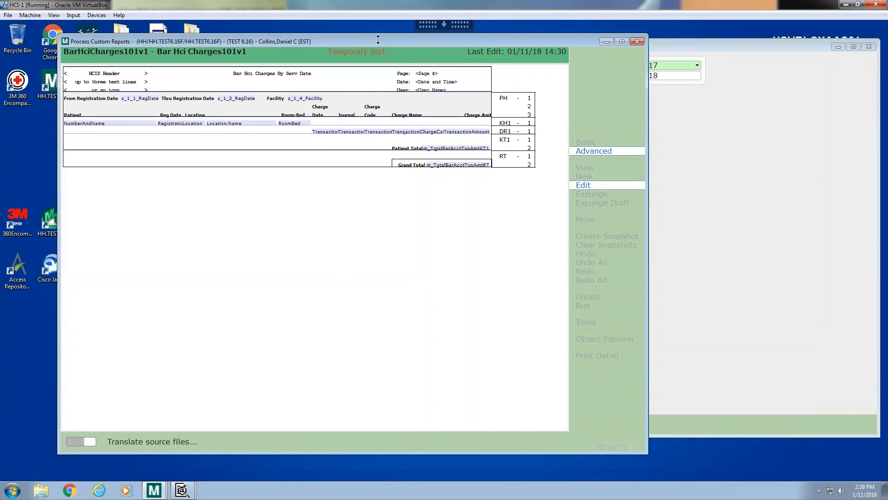
left_click_drag(380, 40, 333, 35)
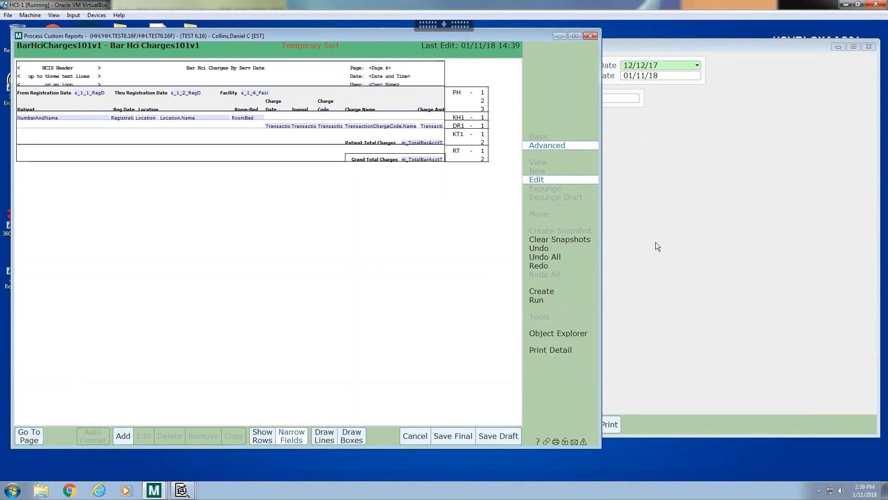
- Run the report to a document preview, examine pages 1 to 3, and minimize the preview
left_click(656, 242)
left_click(609, 425)
left_click(729, 371)
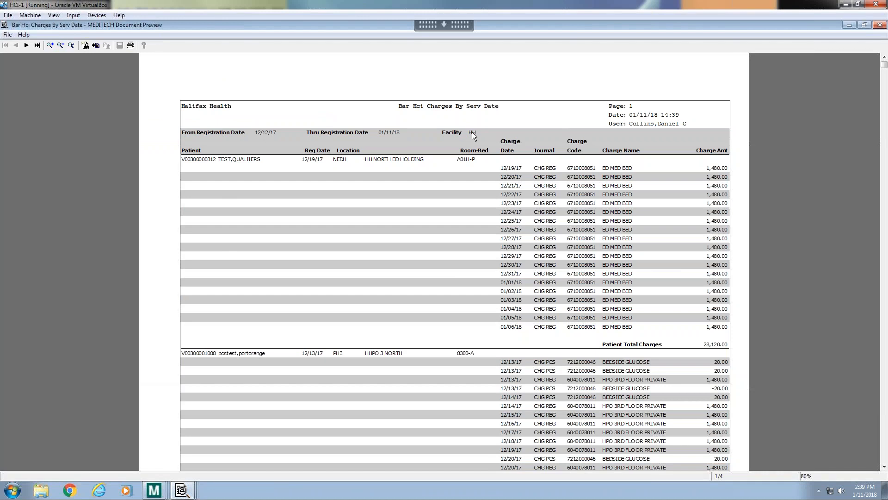
left_click(27, 45)
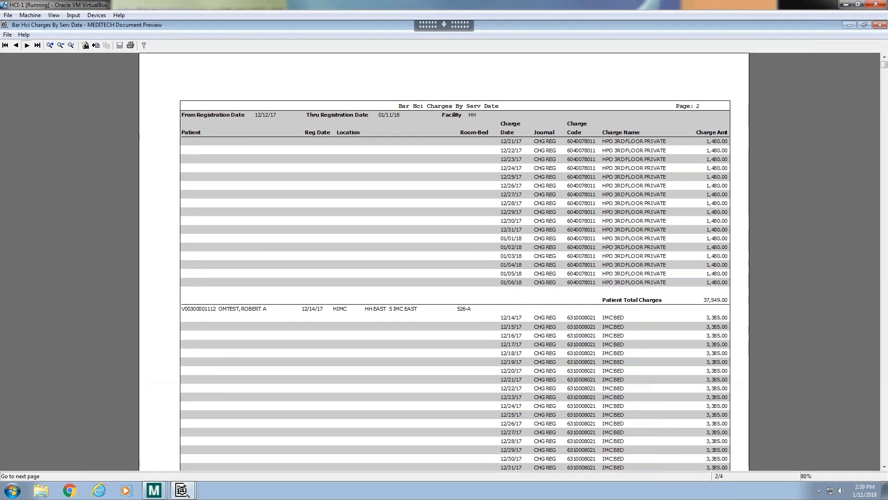
left_click(26, 45)
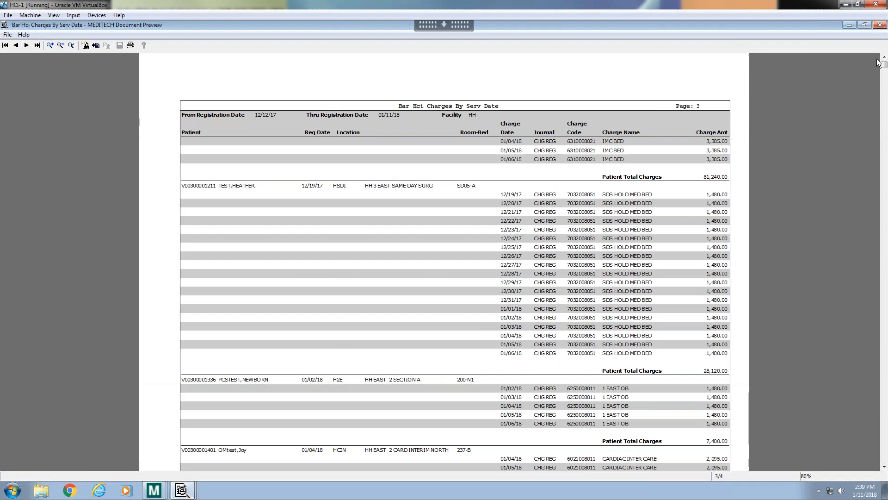
left_click(850, 26)
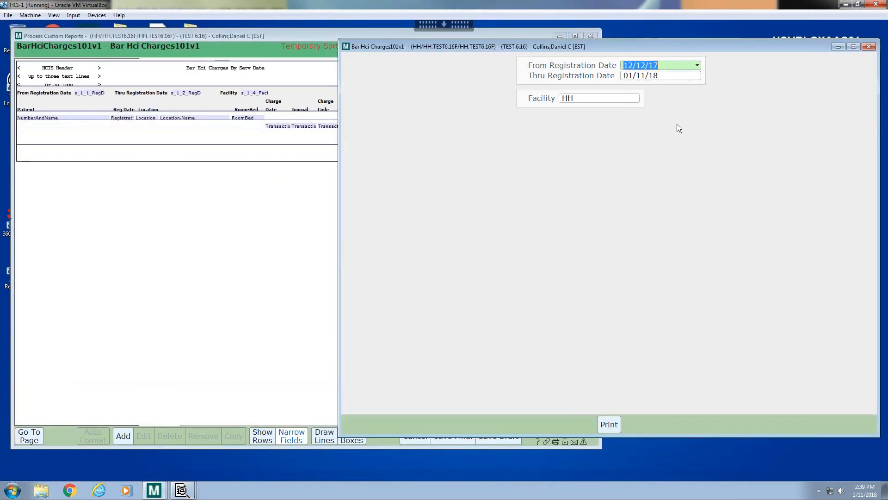
- On the report's Selects page, add a Default Value attribute of T-30 to the From Registration Date selection
left_click_drag(449, 44, 504, 49)
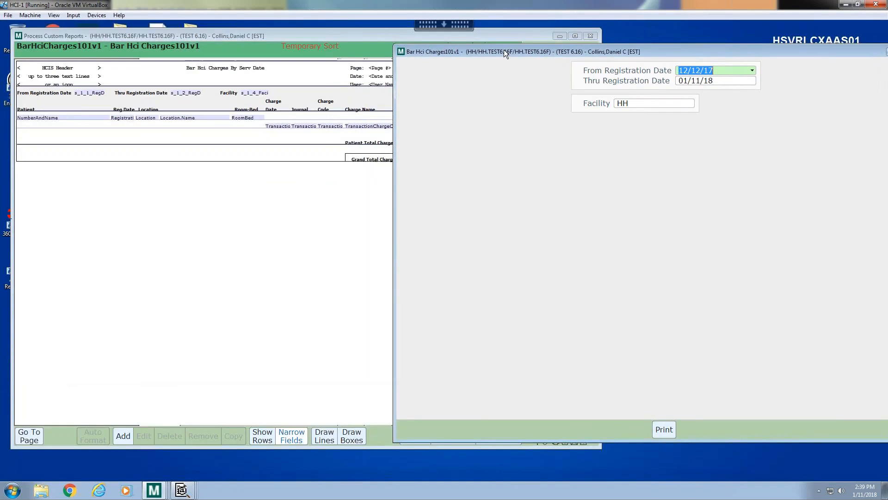
left_click(431, 34)
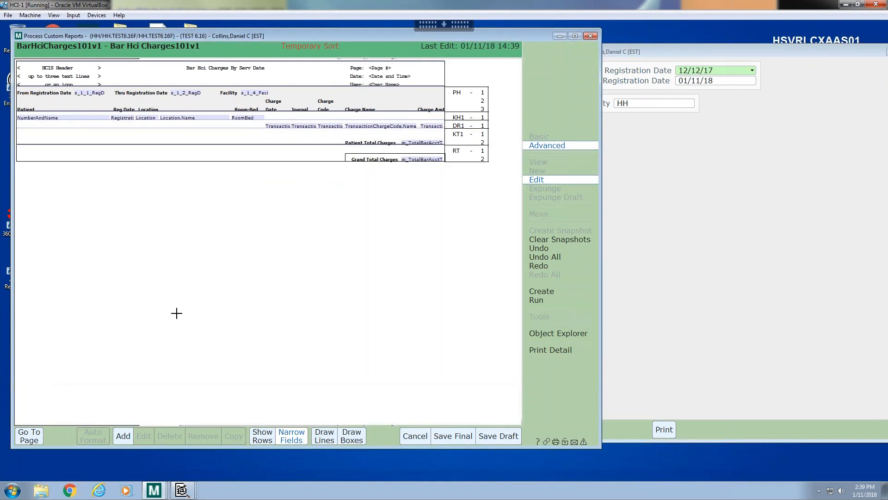
left_click(28, 436)
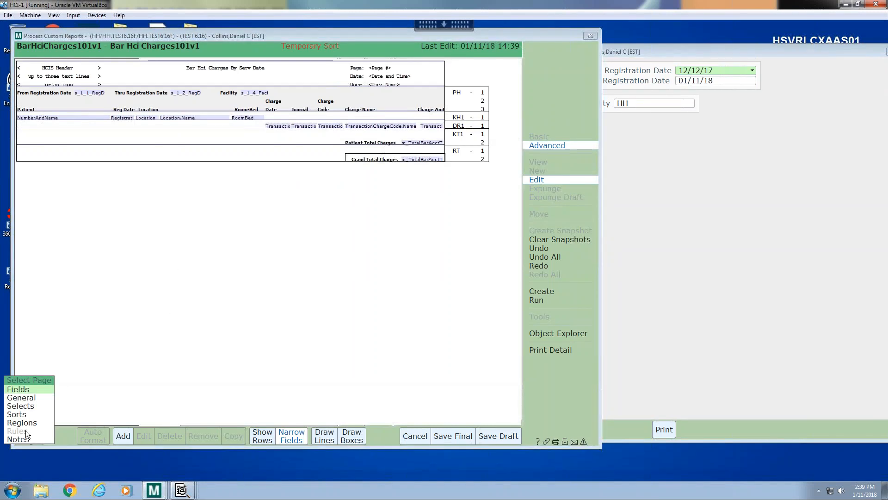
left_click(30, 407)
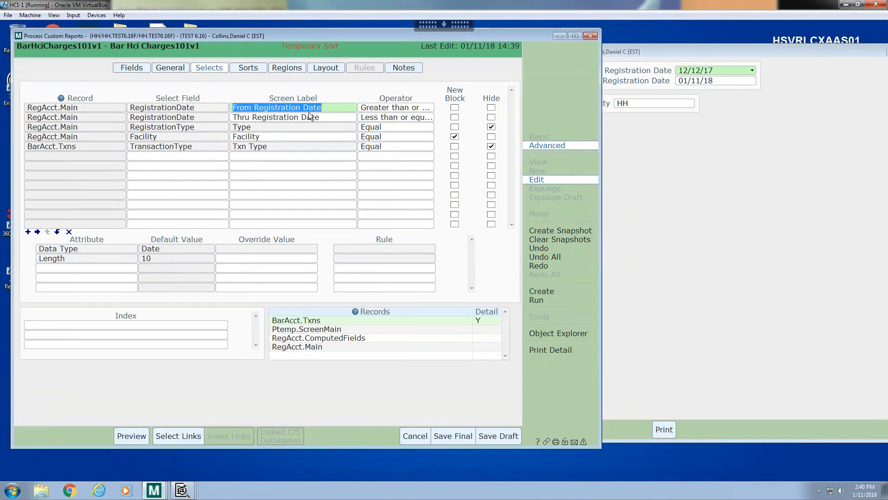
left_click(336, 108)
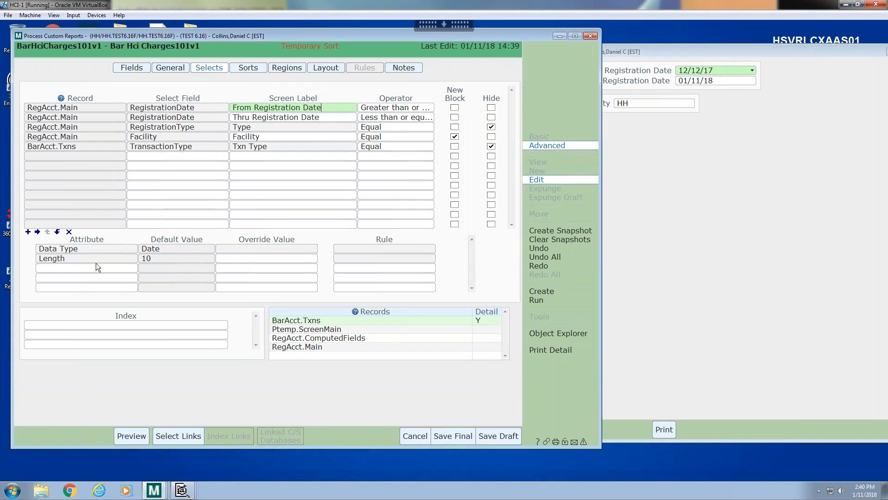
left_click(116, 268)
left_click(136, 270)
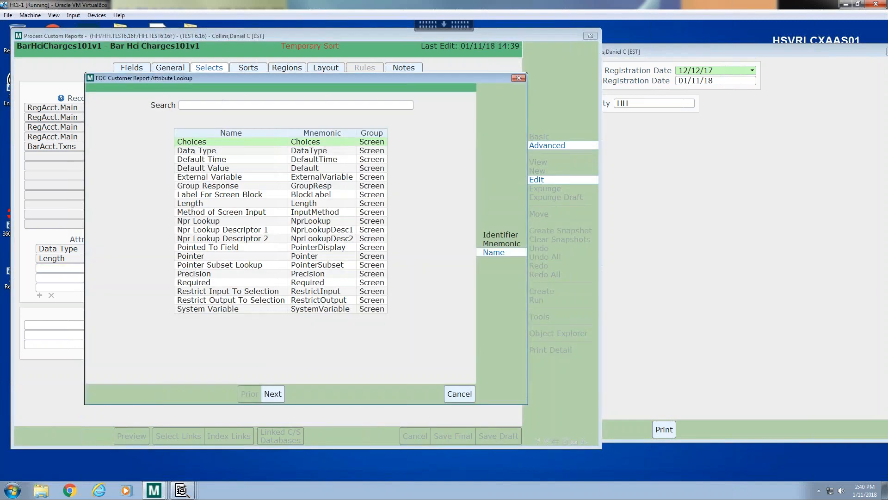
double_click(215, 168)
key("Tab")
type("T")
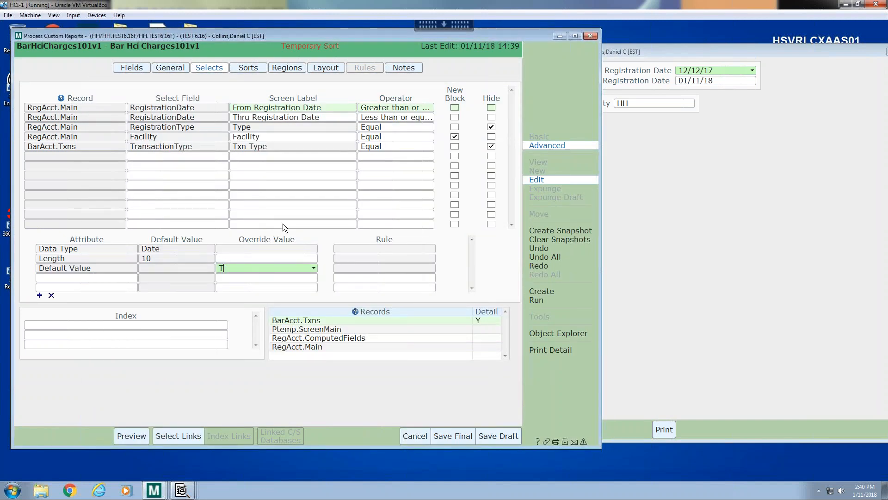
type("-30")
key("Return")
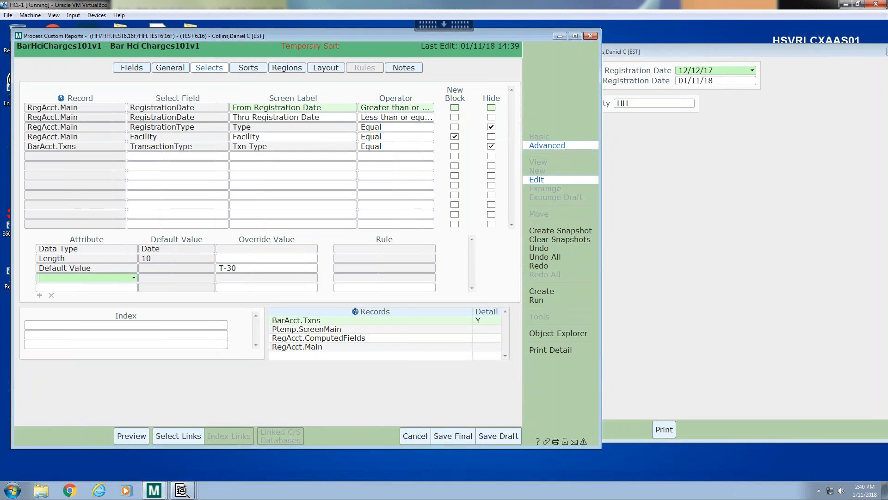
- Add a Default Value attribute of T to the Thru Registration Date selection
left_click(290, 116)
left_click(123, 269)
left_click(134, 268)
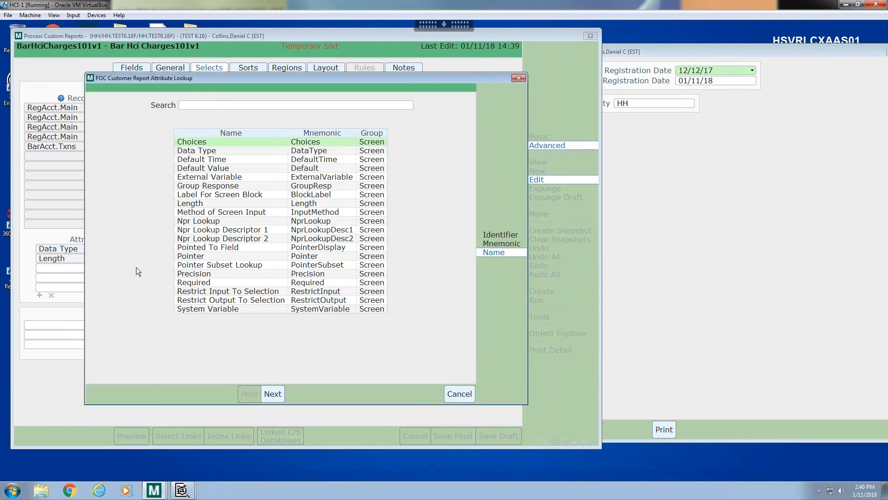
left_click(226, 168)
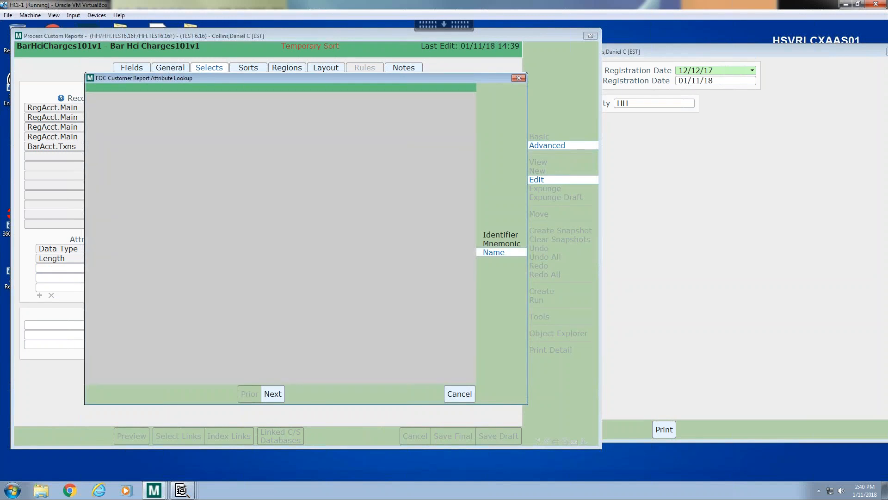
type("T")
key("Return")
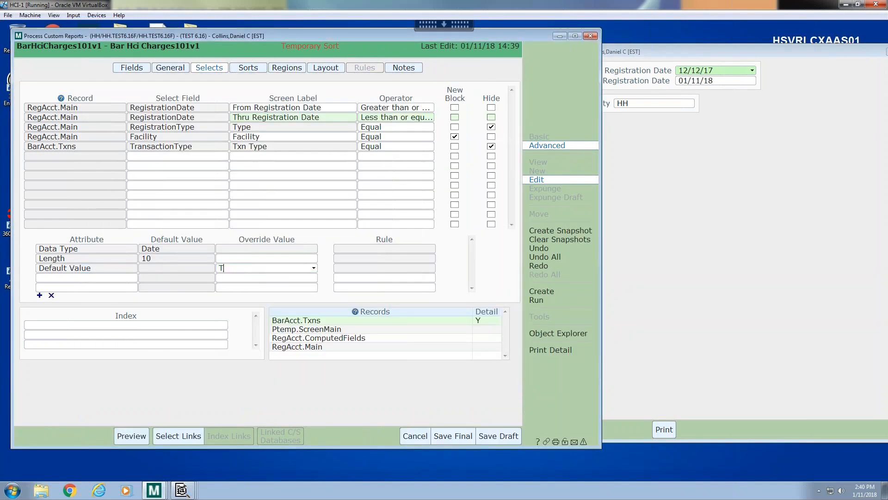
- Change the RegistrationType selection's operator to In list and accept the removal of its fixed value
left_click(263, 137)
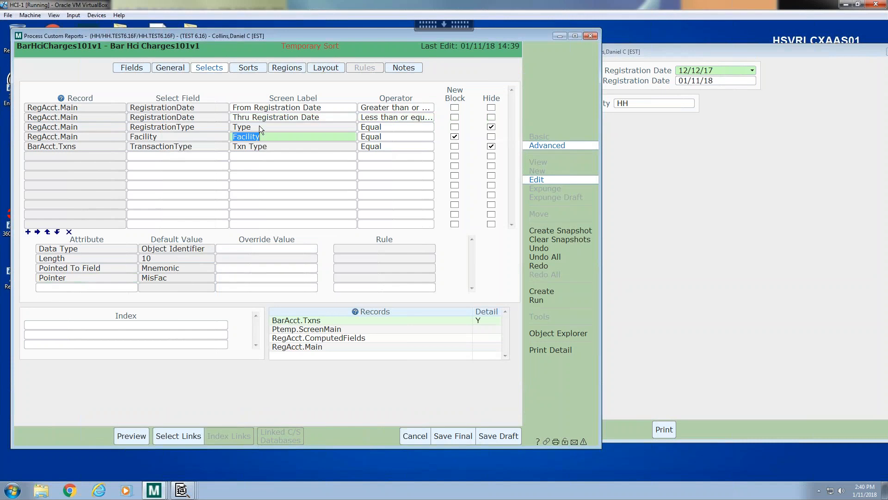
left_click(259, 127)
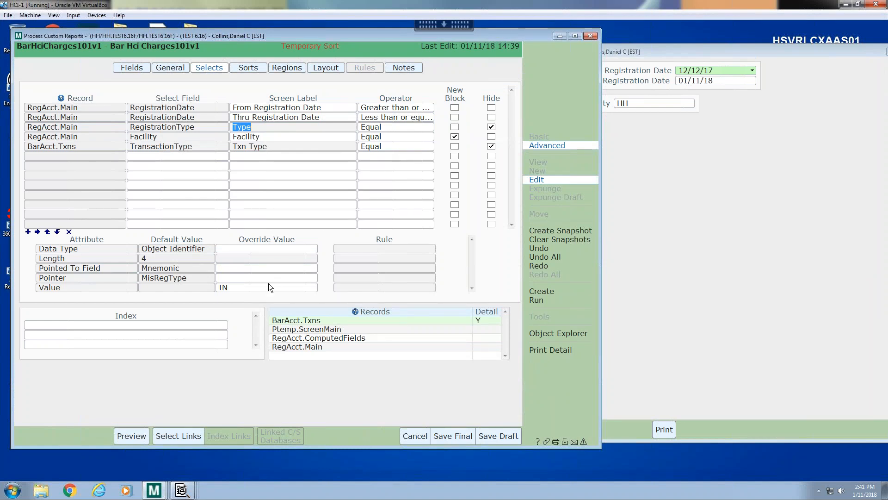
left_click(242, 287)
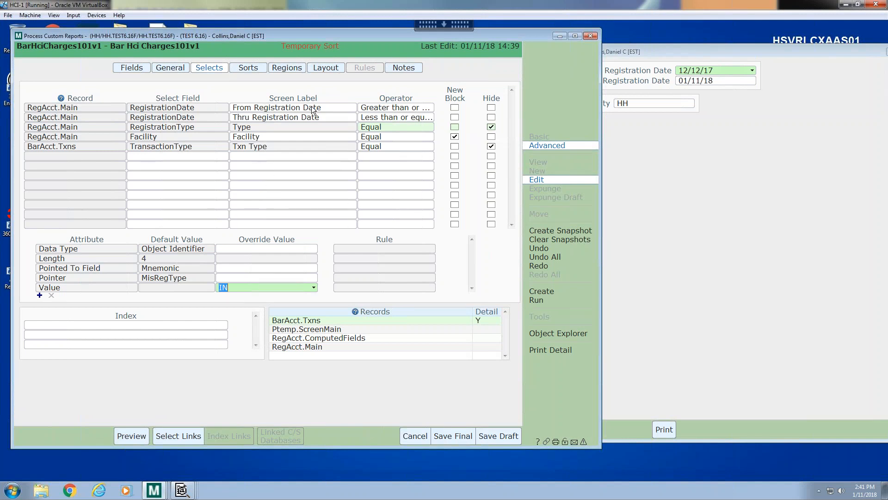
left_click(390, 129)
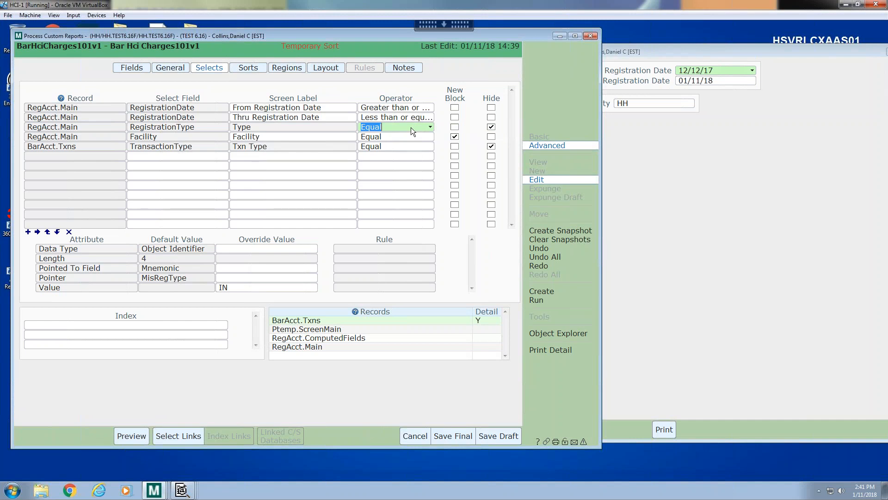
key("BackSpace")
left_click(411, 127)
key("Down")
key("Down")
key("Down")
key("Down")
key("Down")
key("Down")
key("Down")
key("Down")
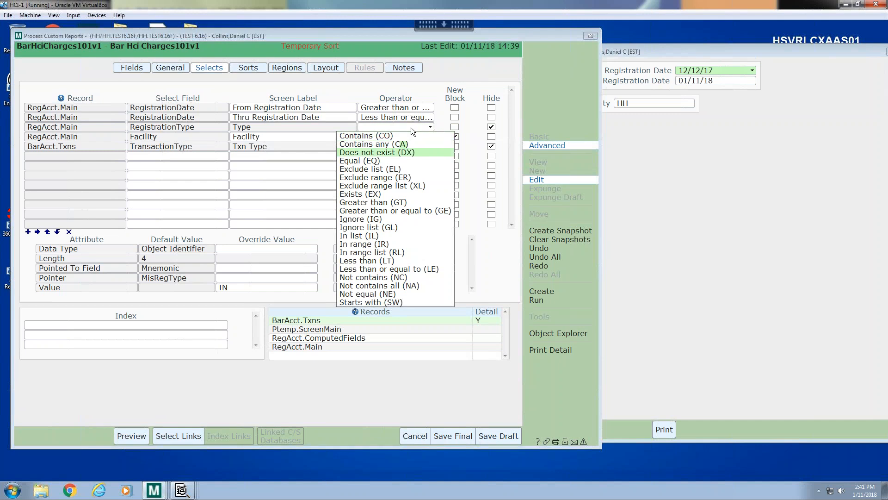
key("Down")
key("Down")
key("Down")
key("Down")
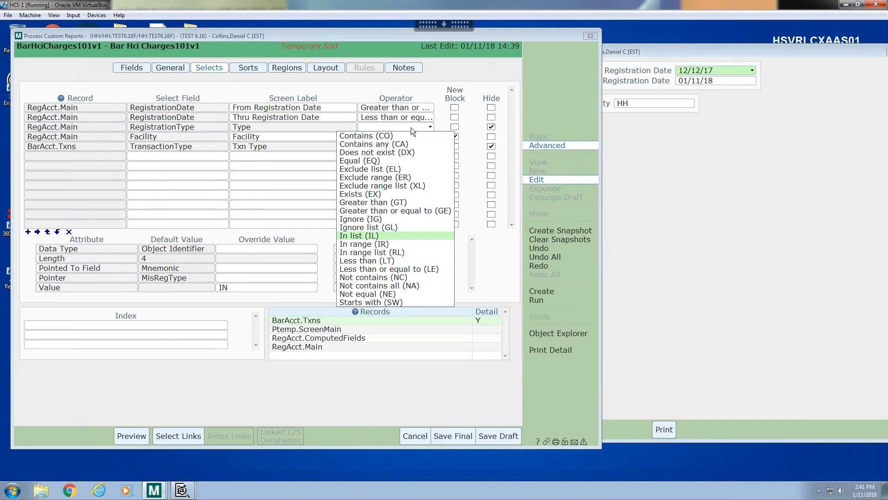
key("Return")
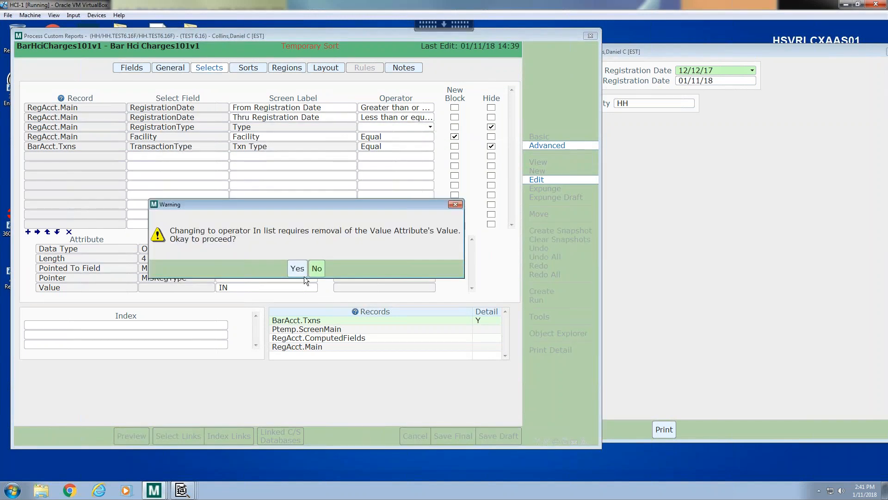
left_click(297, 268)
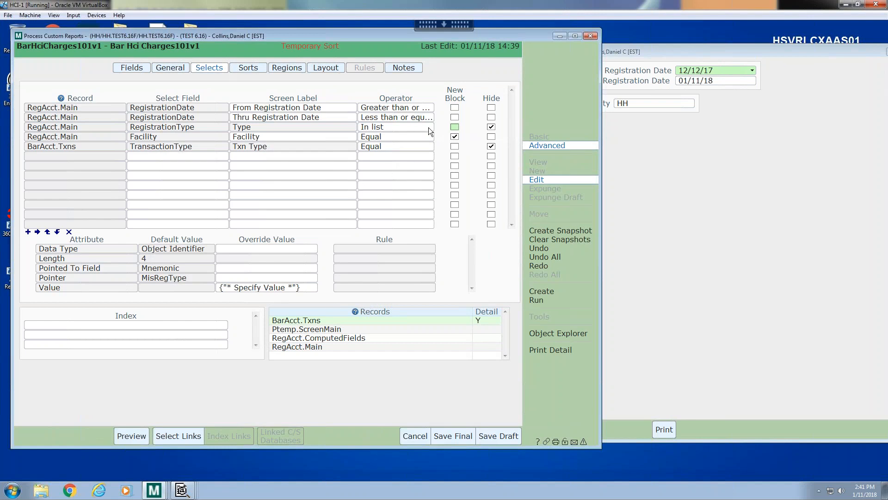
- Unhide the RegistrationType selection, accepting the removal of its Value attribute, and start it in a new block
left_click(493, 126)
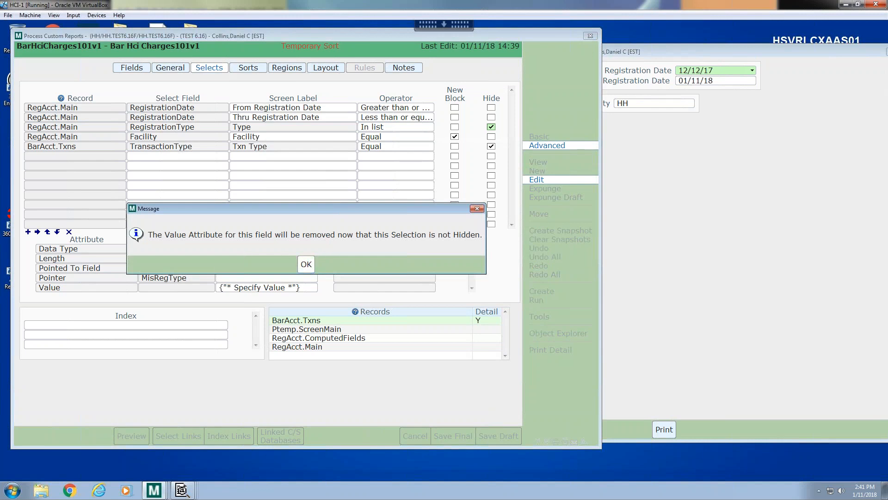
left_click(308, 264)
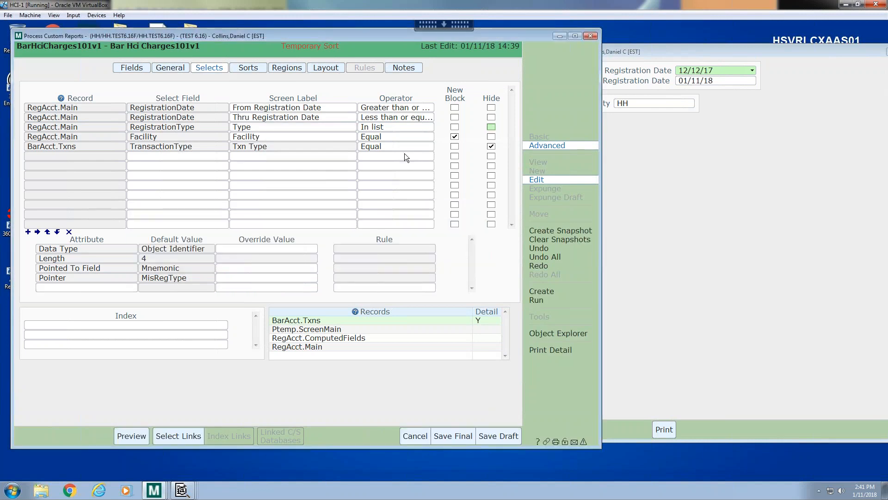
left_click(454, 127)
left_click(390, 128)
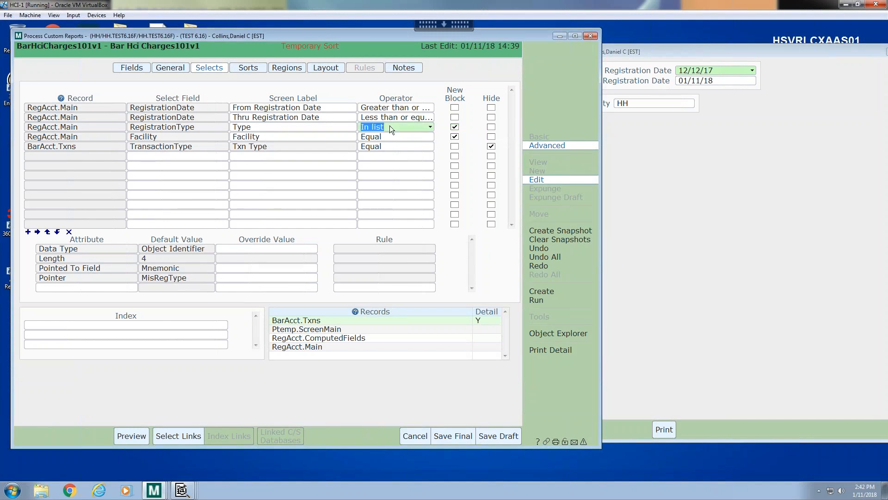
left_click(371, 286)
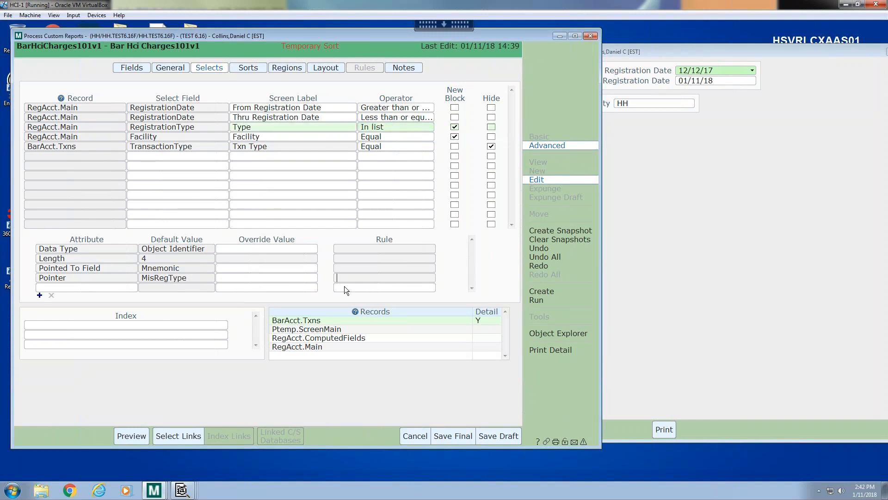
left_click(408, 127)
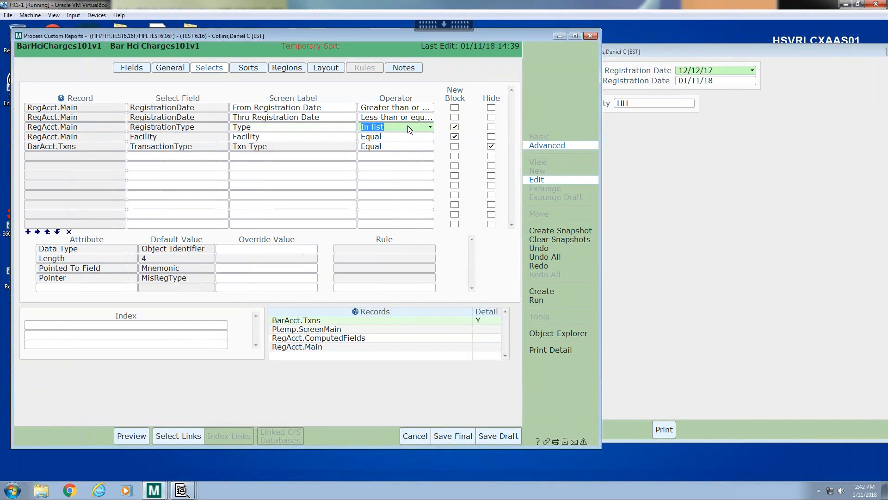
- Switch the RegistrationType selection's operator to Equal and back to In list
type("EQ")
key("Tab")
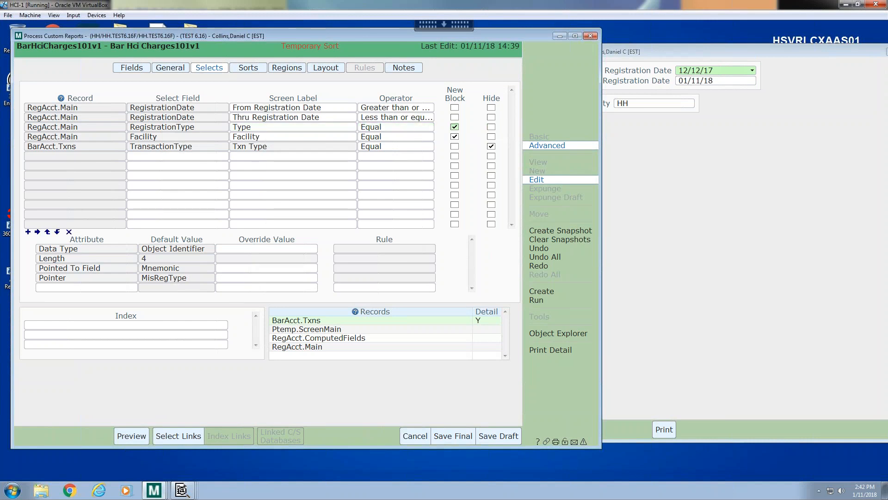
left_click(406, 125)
type("IN")
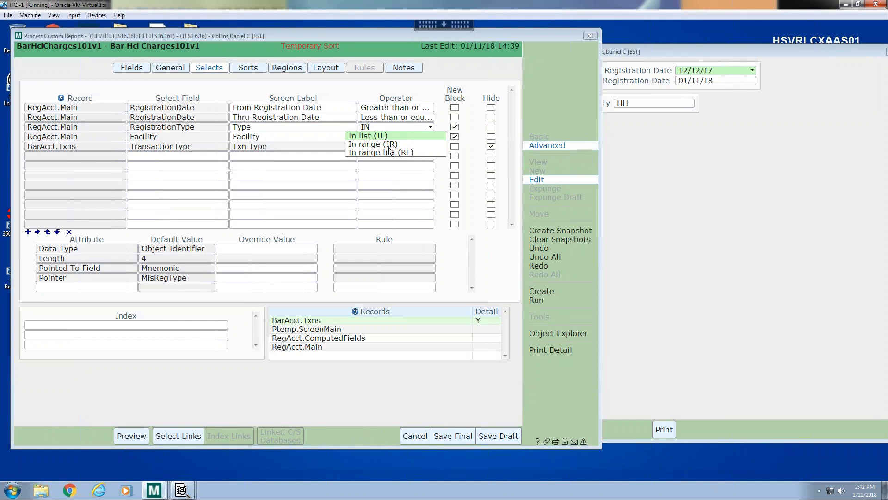
left_click(382, 137)
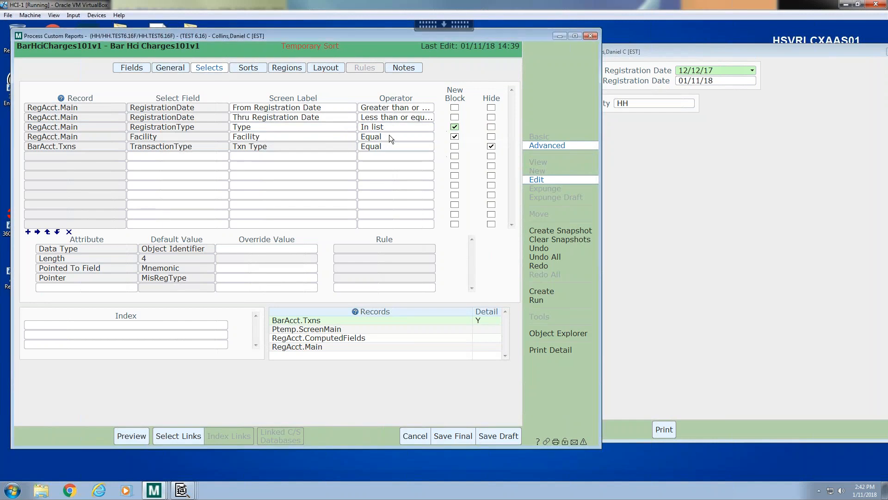
- Add a Default Value attribute to the RegistrationType selection on the first free attribute line
left_click(390, 131)
key("Tab")
key("Tab")
left_click(111, 261)
key("Down")
key("Down")
key("Down")
key("Down")
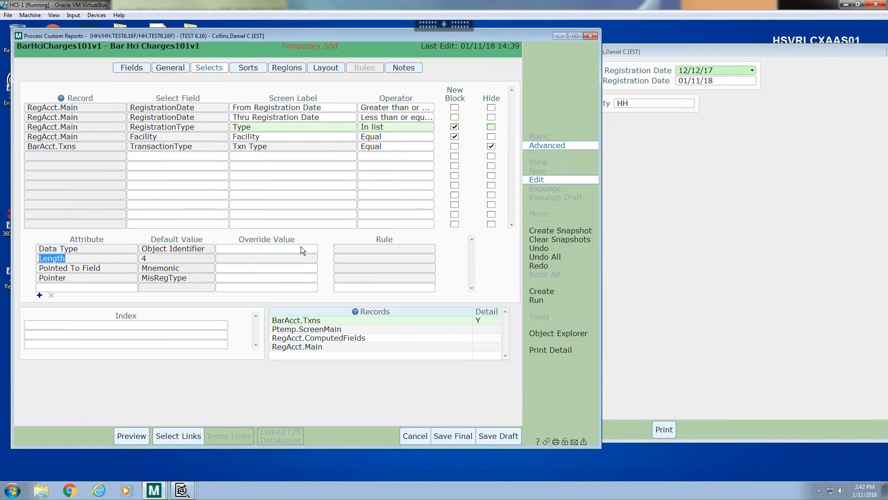
key("Up")
key("Up")
key("Up")
key("Up")
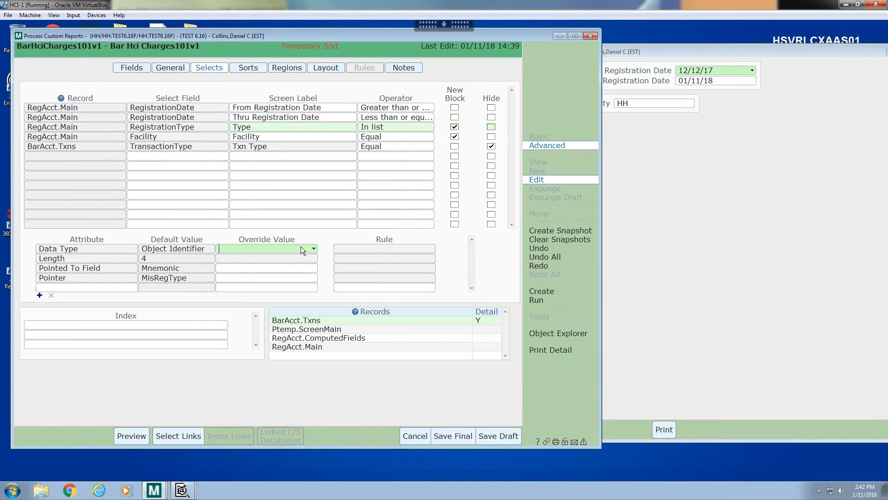
key("Down")
key("Down")
key("Down")
key("Tab")
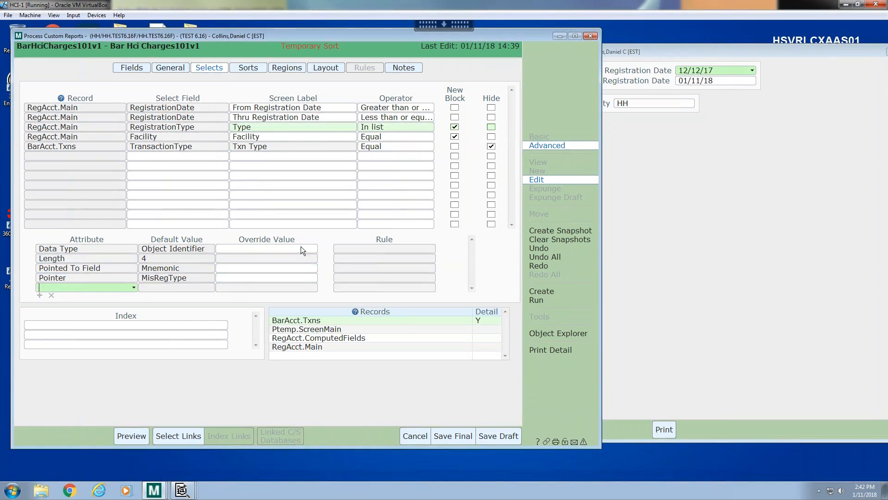
left_click(134, 289)
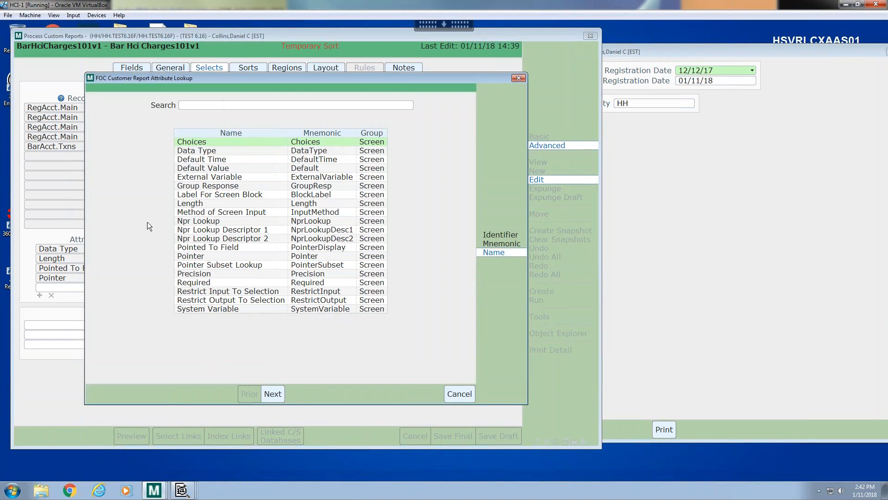
double_click(236, 169)
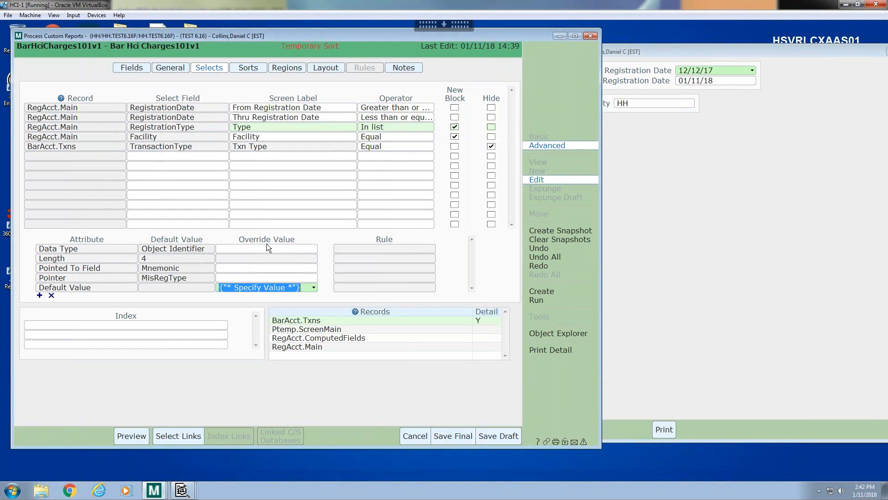
- Set the override value of the RegistrationType selection's Default Value attribute to {"IN","IRF"}
left_click(234, 287)
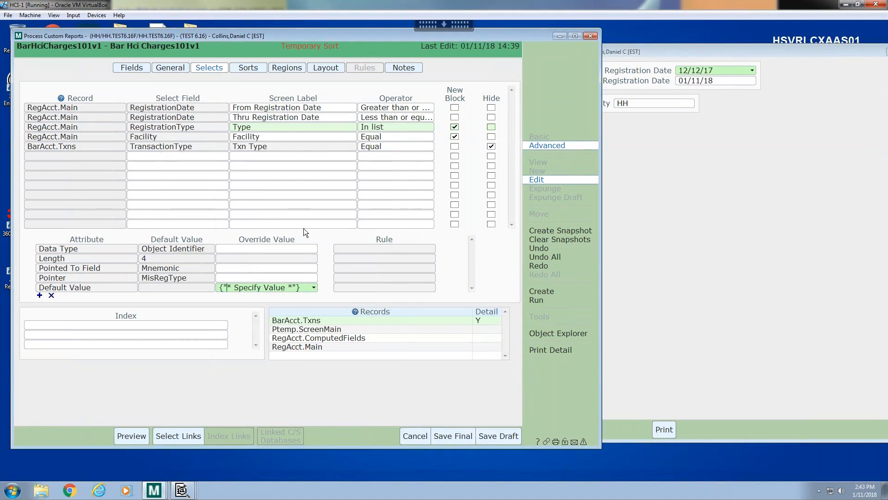
key("shift+Right")
key("shift+Right")
key("shift+Right")
key("shift+Right")
key("shift+Right")
key("shift+Right")
key("shift+Right")
key("shift+Right")
key("shift+Right")
key("shift+Right")
key("shift+Right")
key("shift+Right")
key("shift+Right")
key("shift+Right")
key("shift+Right")
key("shift+Right")
key("shift+Right")
key("BackSpace")
type("IN")
type(",")
type("\"")
type("\"")
type("IRF")
key("Down")
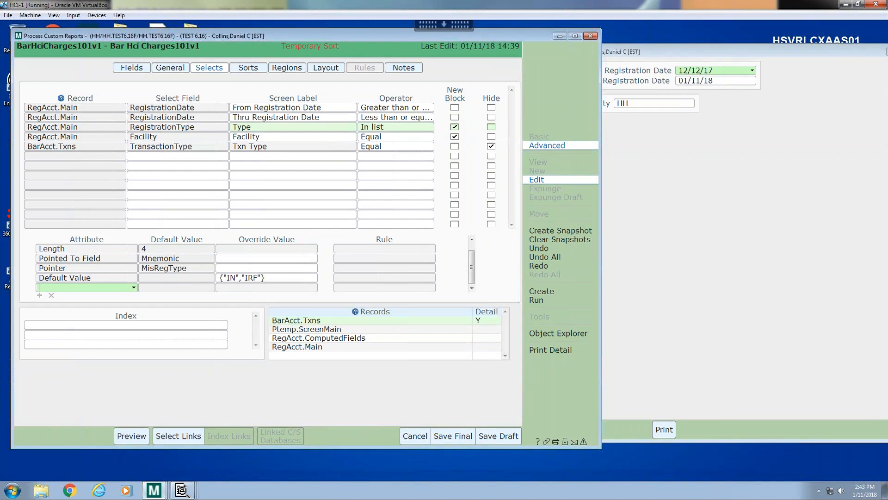
- Add a Default Value attribute of HH to the Facility selection
left_click(375, 138)
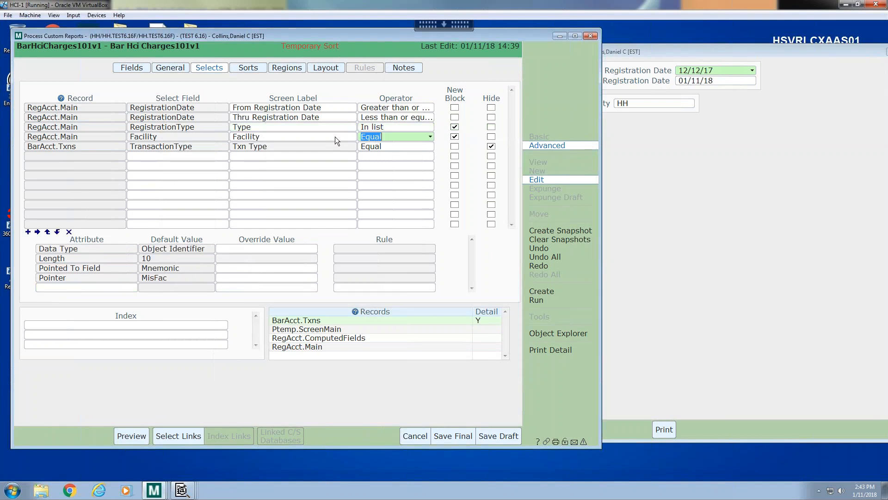
left_click(67, 287)
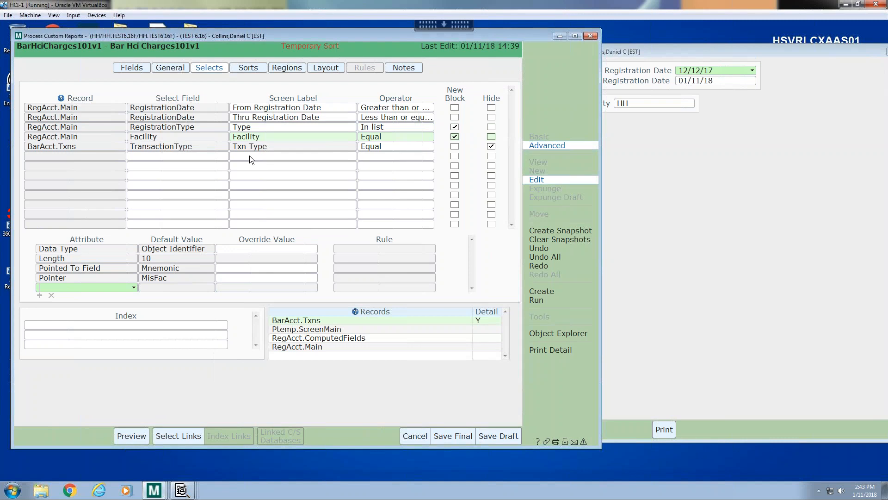
key("F9")
key("Down")
key("Down")
key("Down")
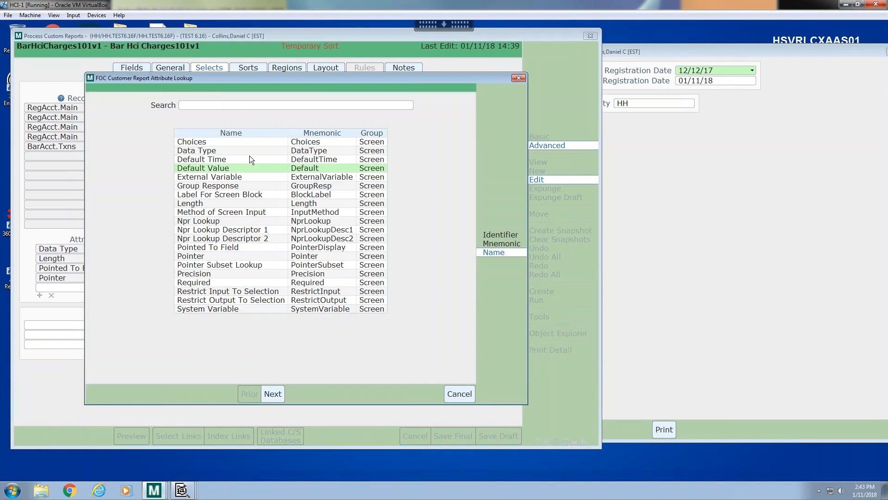
key("Return")
type("hh")
key("BackSpace")
key("BackSpace")
type("HH")
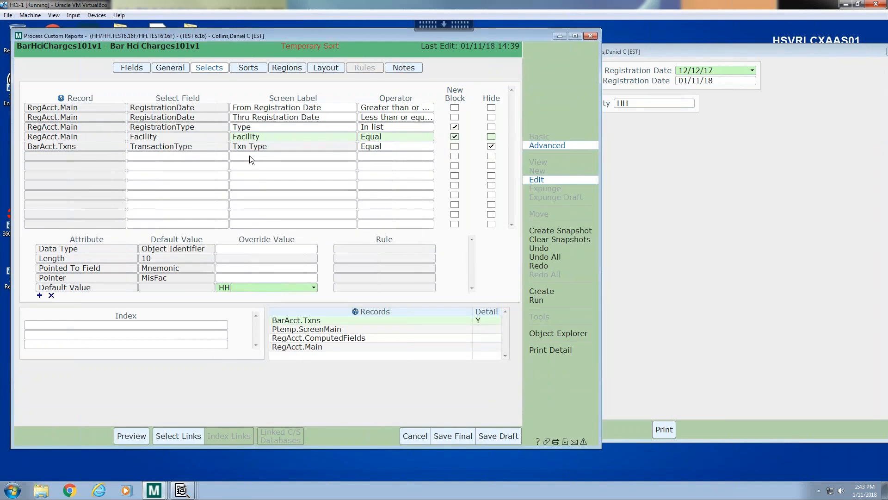
key("Return")
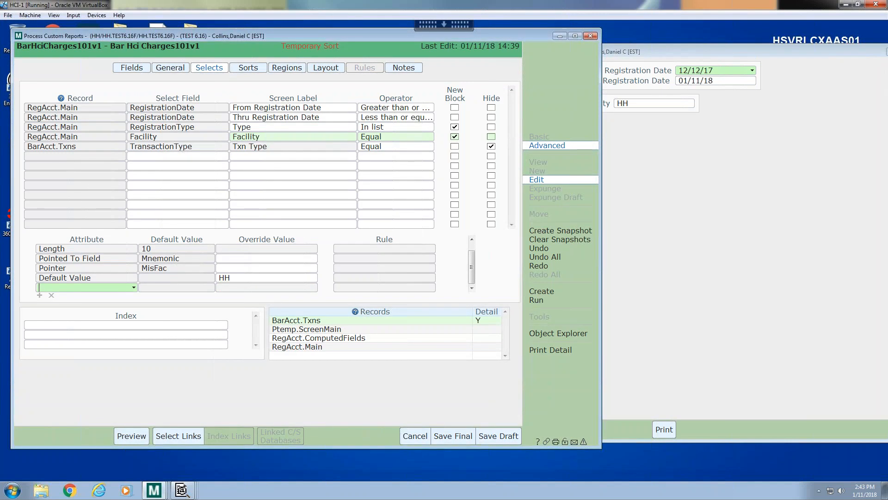
- Check the TransactionType selection's attributes, preview the report's selection prompts, and close the preview
left_click(390, 147)
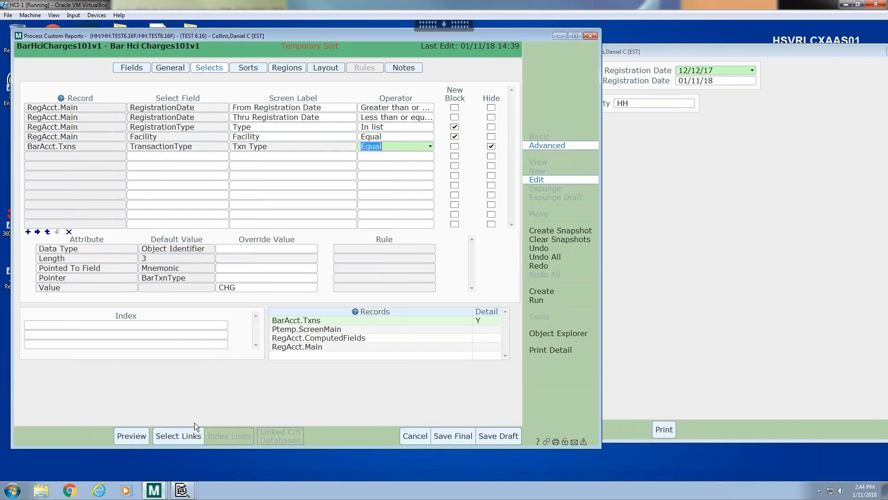
left_click(124, 438)
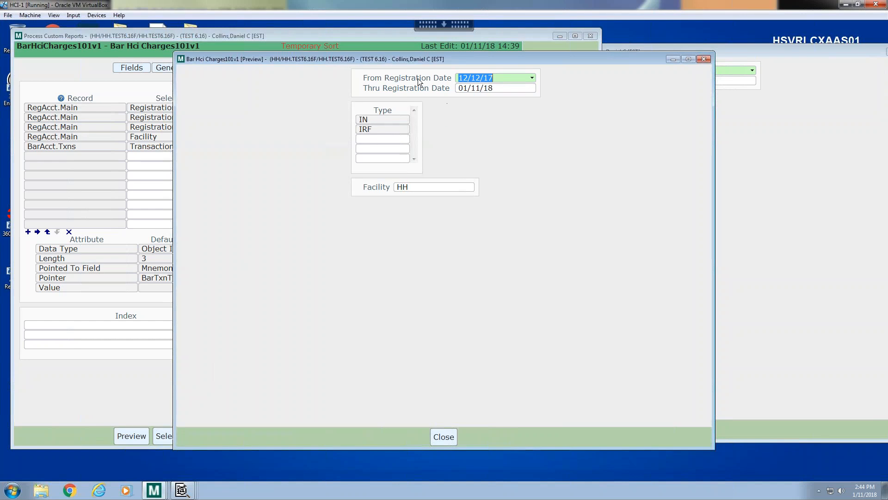
left_click(443, 437)
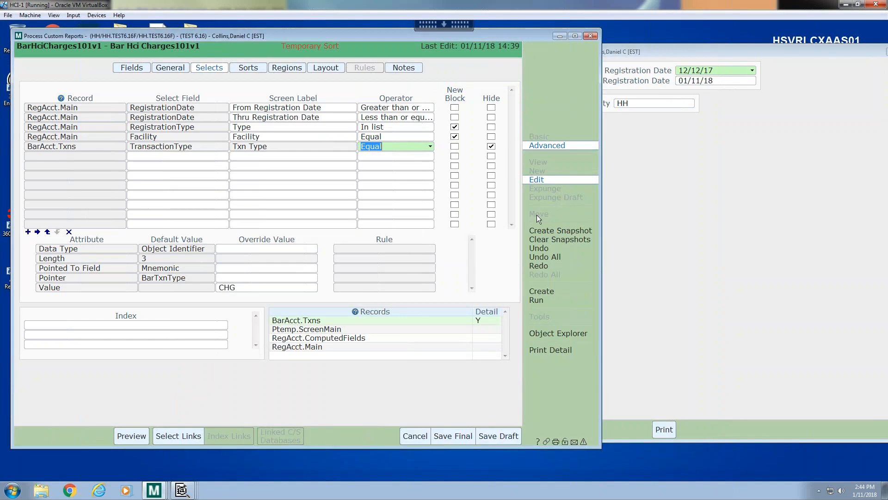
- Create the report, accepting the update of its final version, and close the outdated report prompt window
left_click(556, 291)
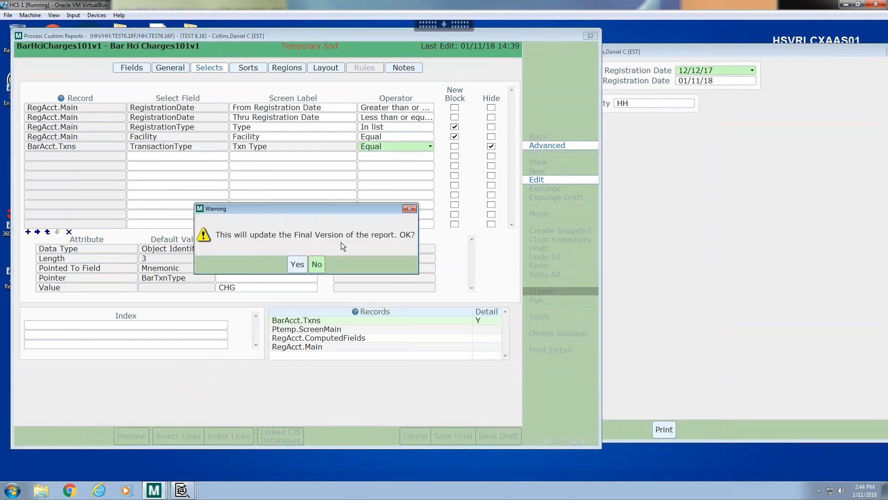
left_click(297, 264)
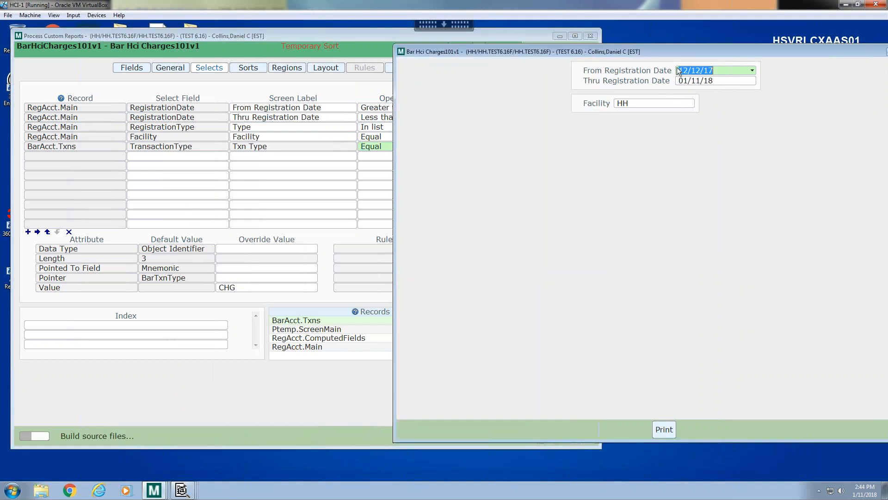
left_click_drag(674, 52, 492, 91)
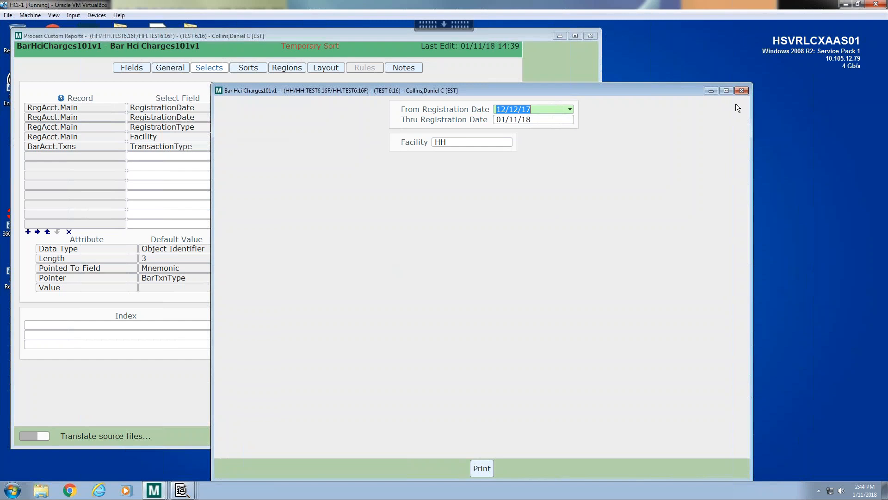
left_click(742, 90)
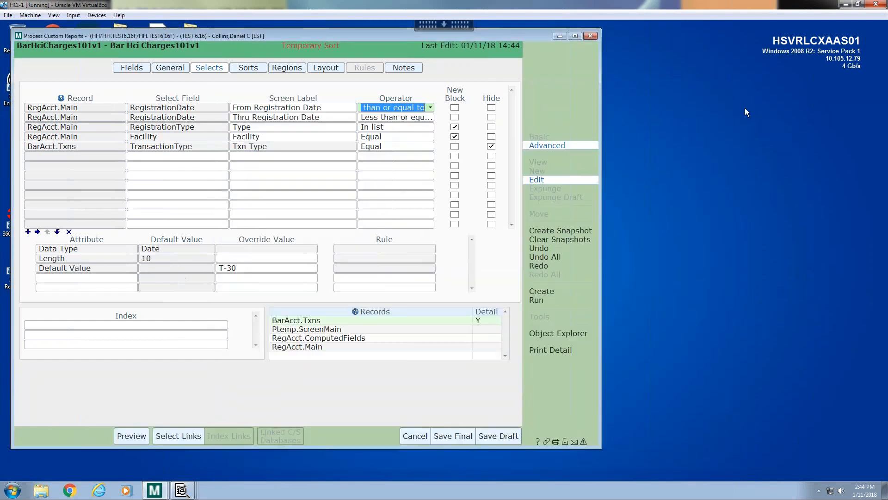
- Run the report and go through its default registration dates and Type list entries
left_click(542, 301)
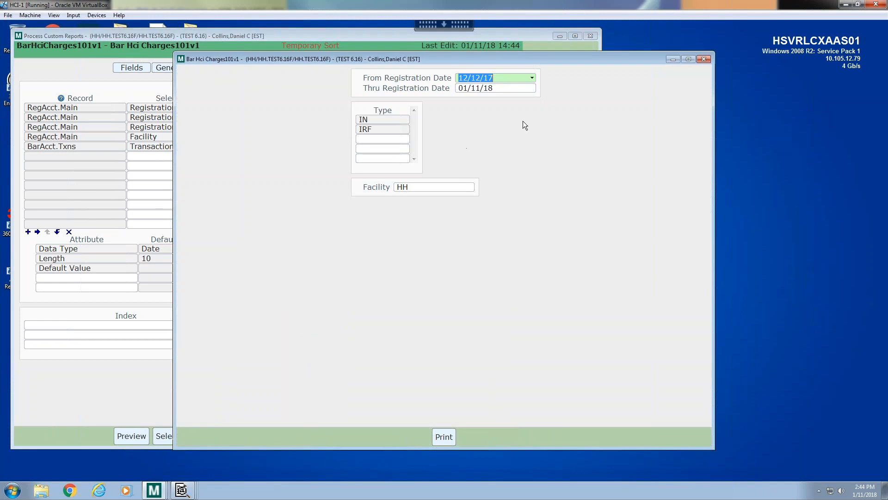
key("Tab")
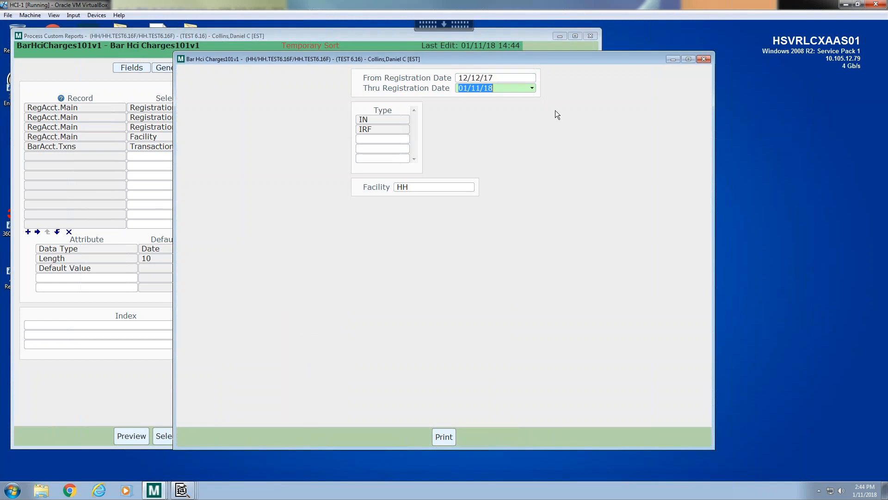
left_click(493, 79)
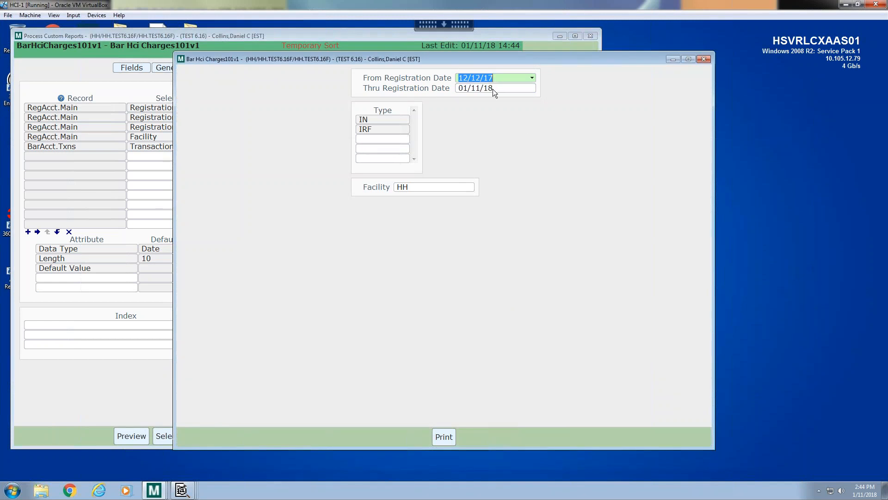
left_click(381, 120)
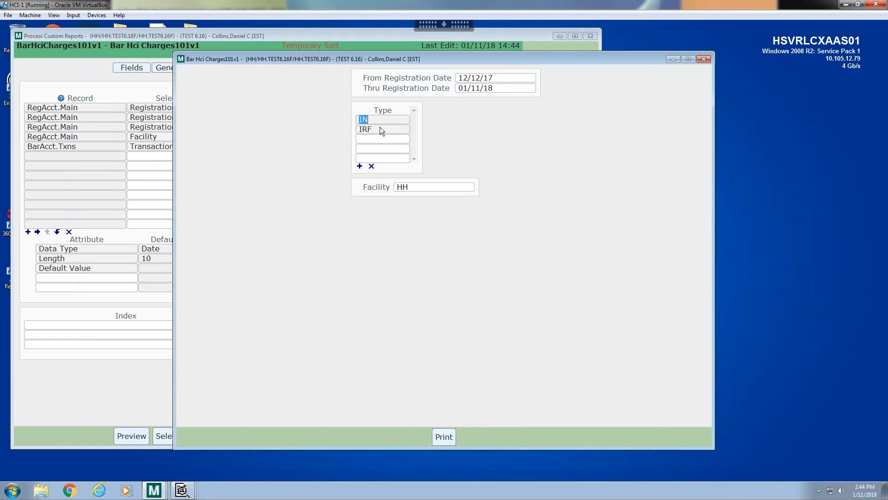
left_click(376, 140)
left_click(657, 91)
left_click(376, 130)
- Delete the IRF entry from the Type list and enter IRF again
left_click(371, 166)
left_click(405, 130)
type("IRF")
key("Return")
- Print the report to the Preview destination with one copy and look through its pages
left_click(444, 437)
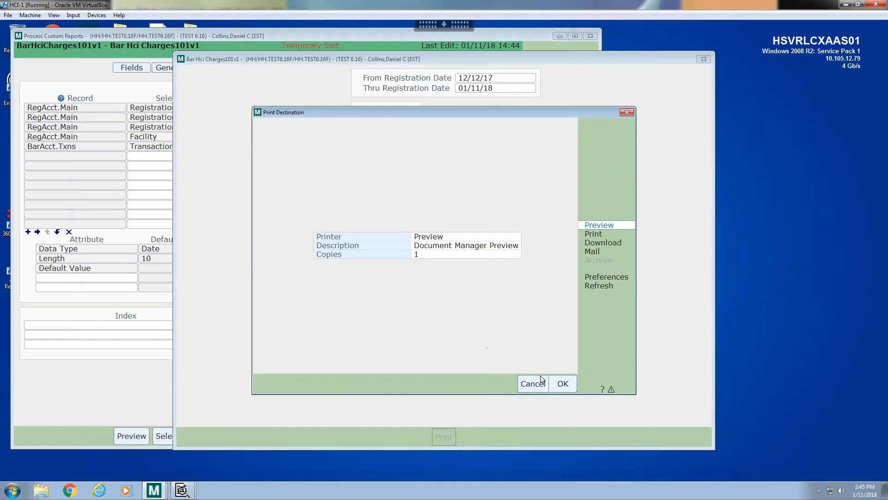
left_click(563, 385)
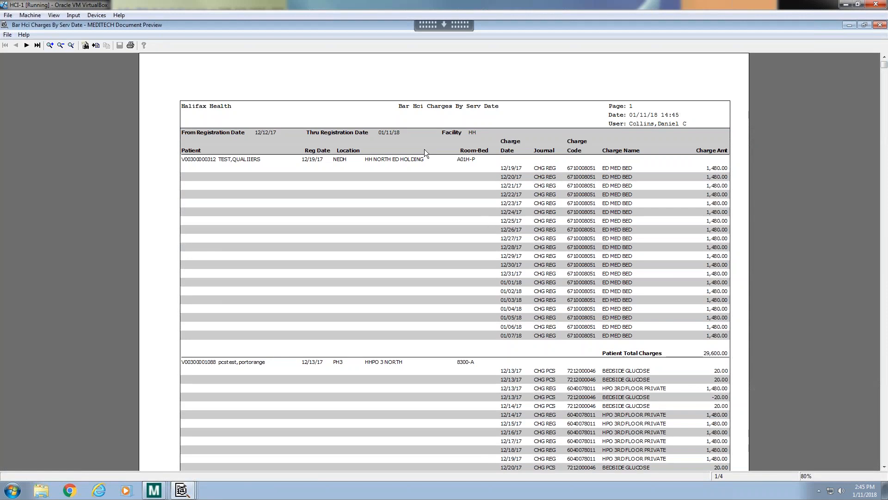
scroll(459, 195, "down", 3)
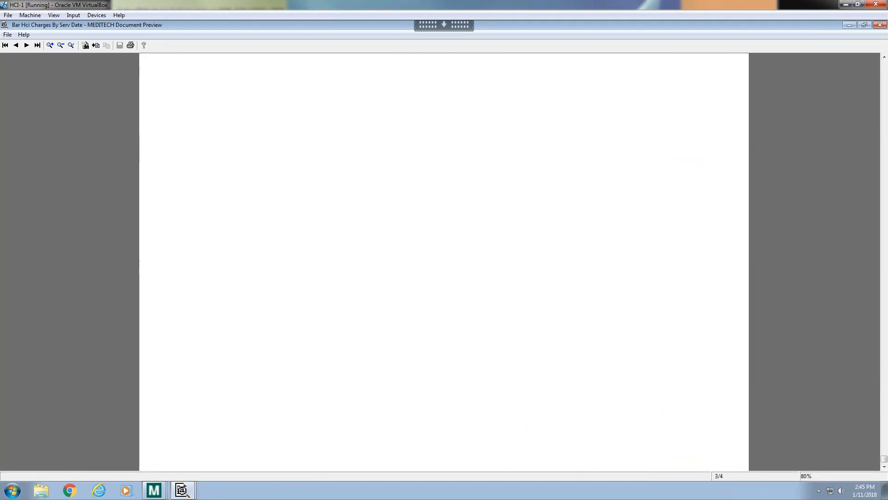
scroll(510, 309, "up", 3)
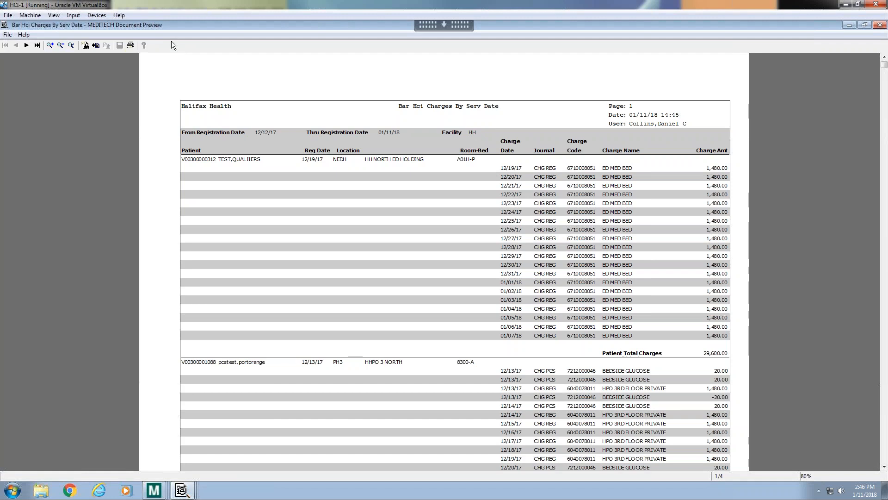
- Print all pages of the previewed report to the local Microsoft Print to PDF printer with one copy
left_click(130, 45)
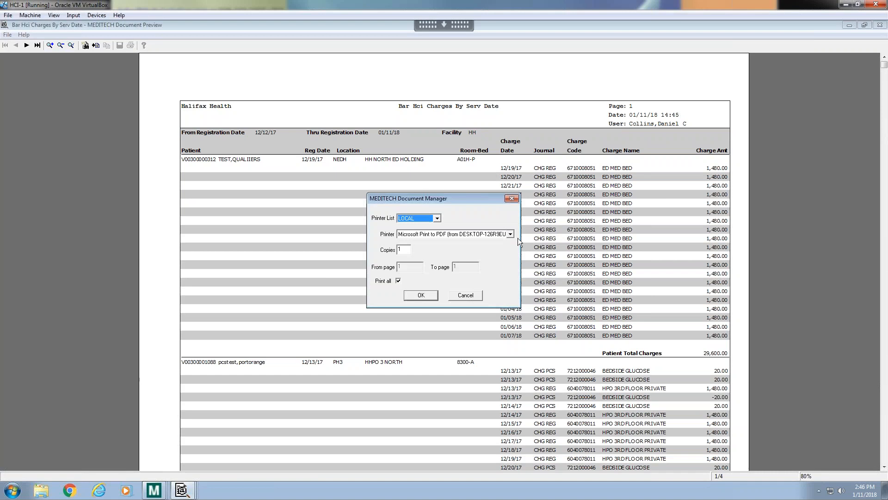
left_click(511, 235)
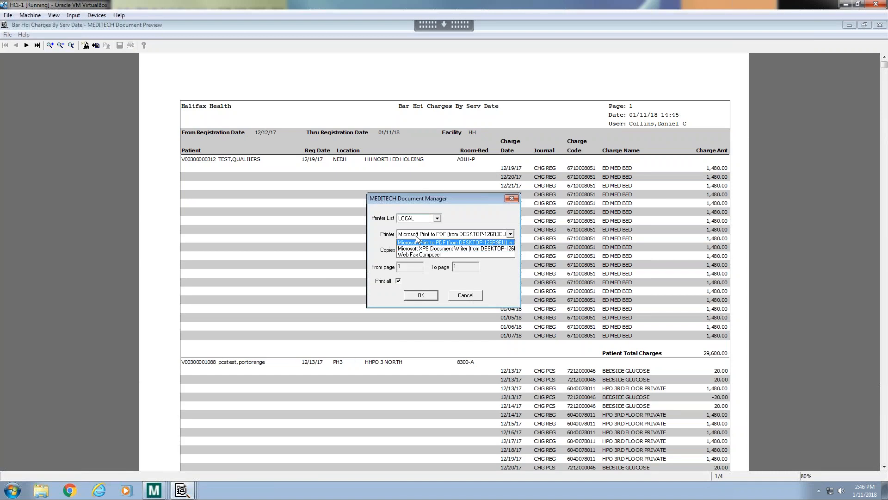
left_click(440, 241)
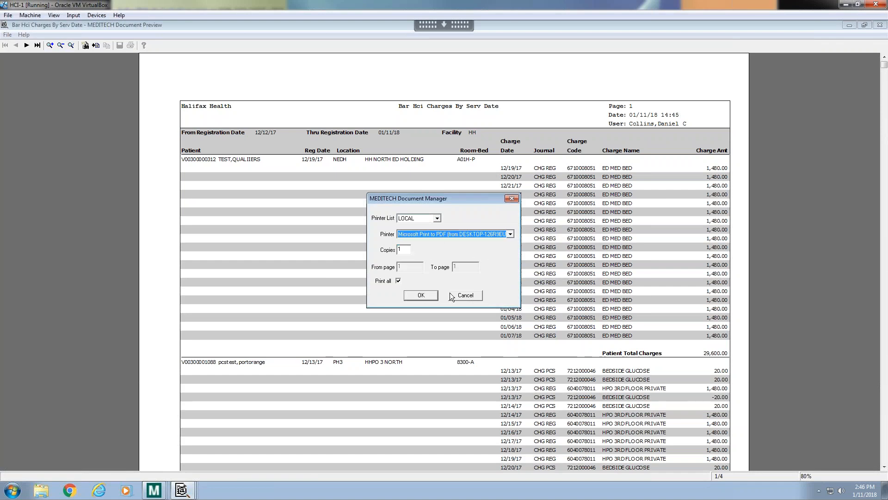
left_click(435, 295)
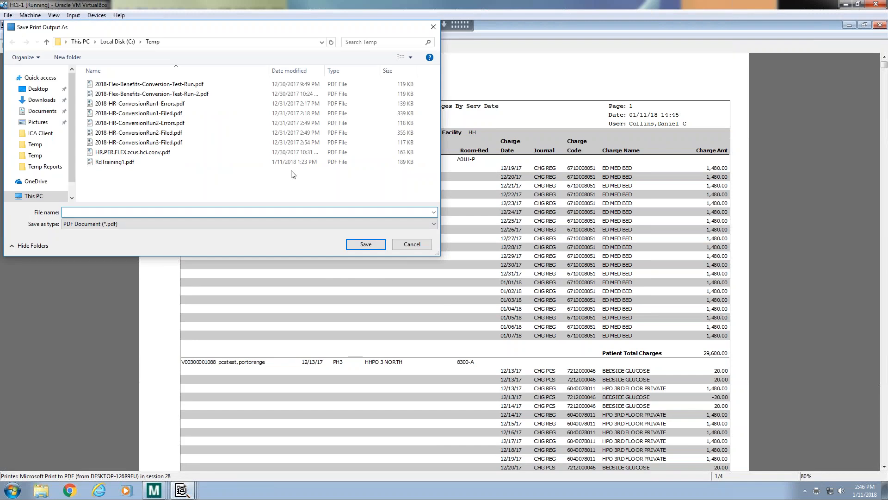
- Save the print output in the C: drive's Temp folder as RdTraining2.pdf, basing the name on the existing RdTraining1.pdf
left_click(101, 165)
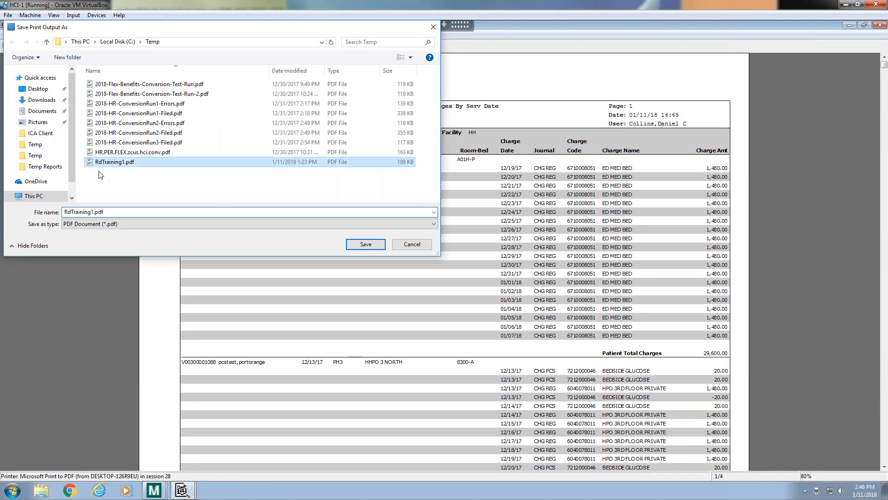
key("Tab")
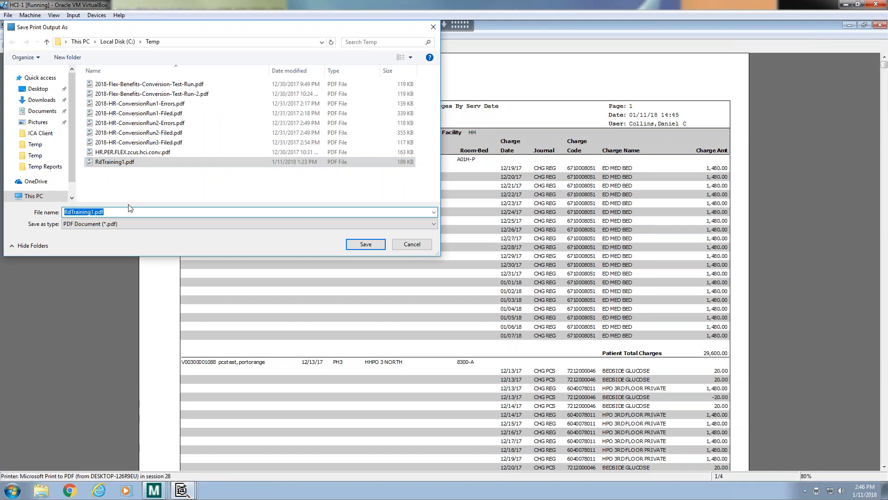
key("End")
key("BackSpace")
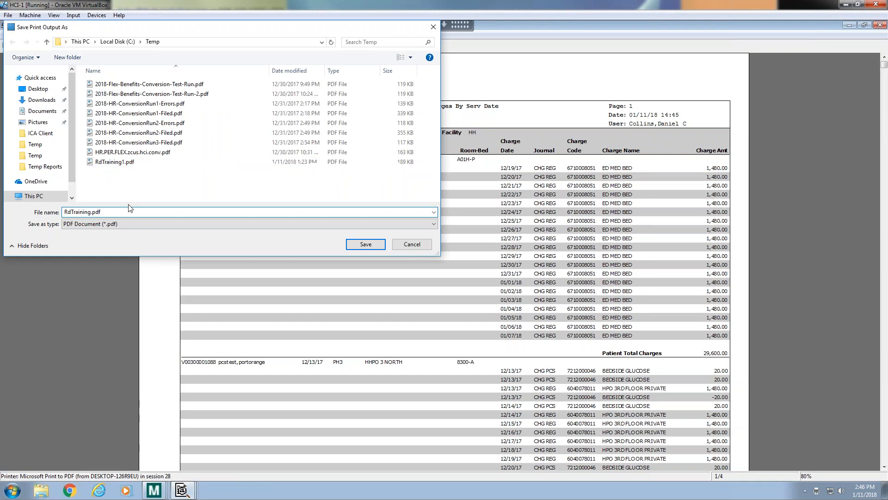
type("2")
left_click(366, 244)
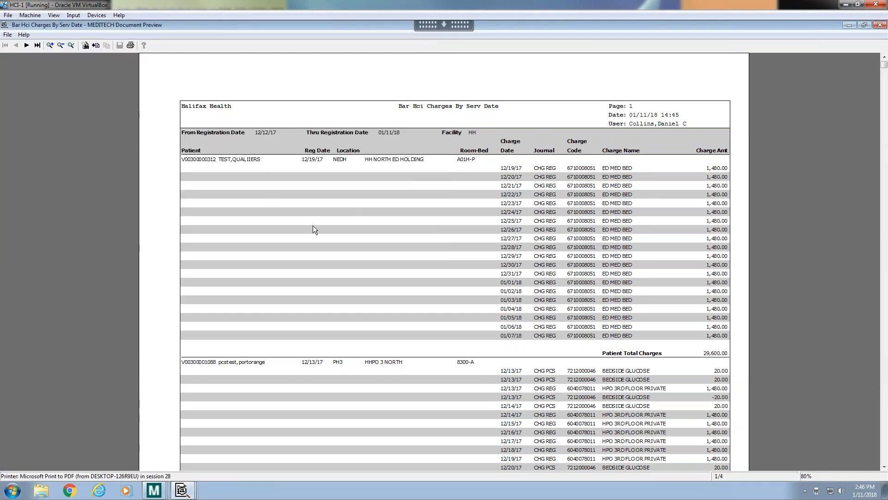
- Reduce the remote desktop to a window, open RdTraining2.pdf from the local Temp folder and maximize the PDF viewer
left_click(436, 25)
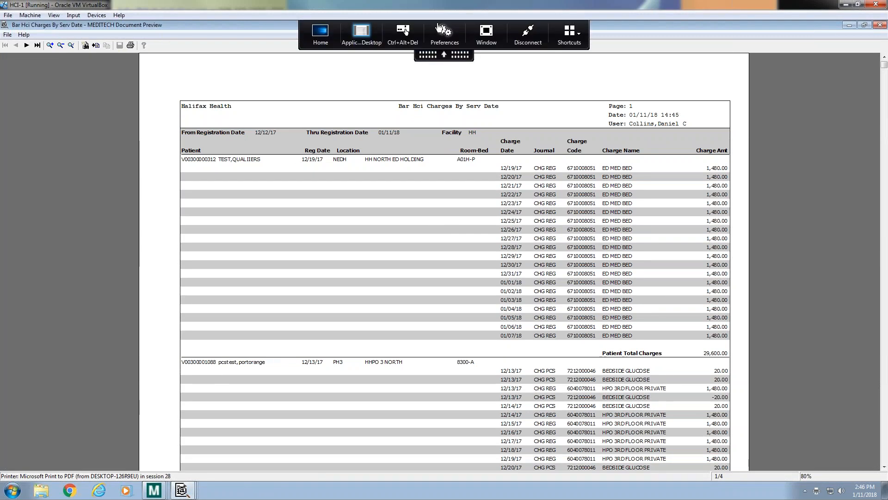
left_click(480, 36)
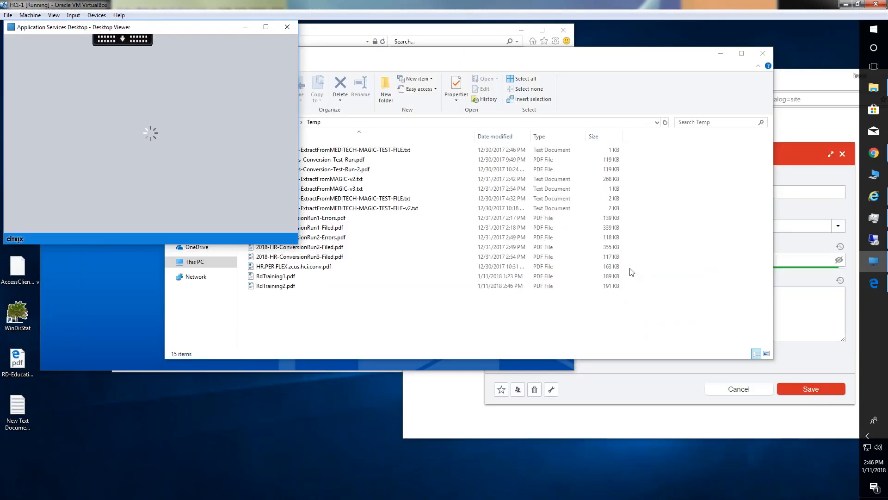
left_click(297, 327)
left_click(276, 286)
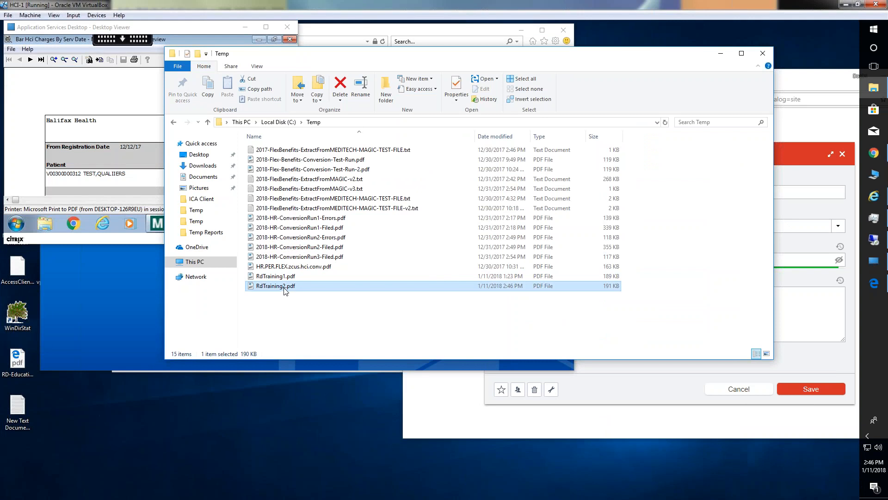
double_click(284, 288)
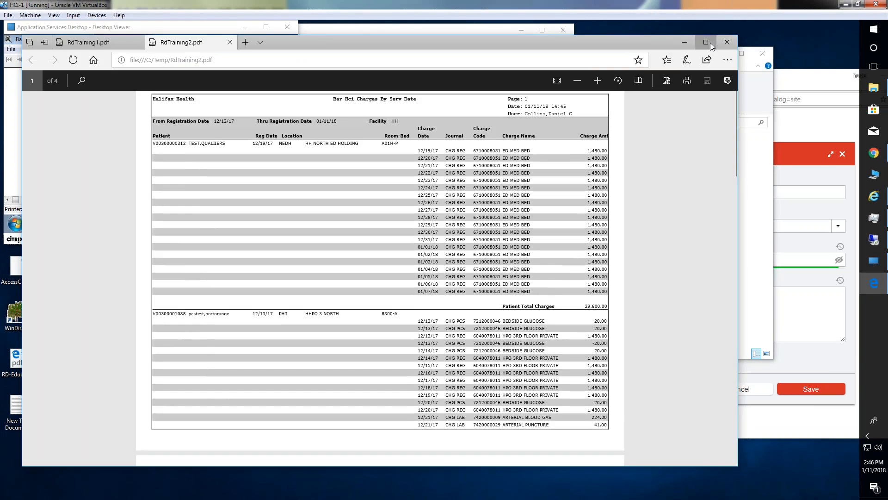
left_click(706, 42)
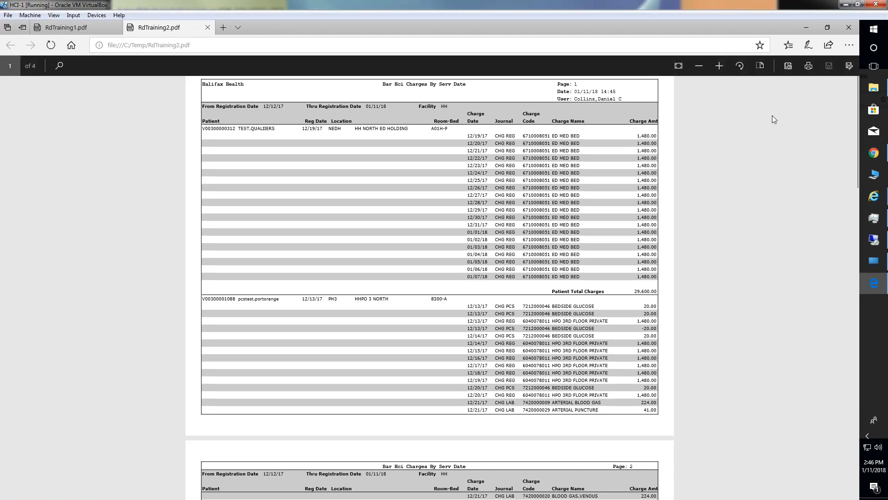
- Examine the enlarged PDF report from its first-page header to the patient and grand total charges on the last page
key("ctrl+plus")
key("ctrl+plus")
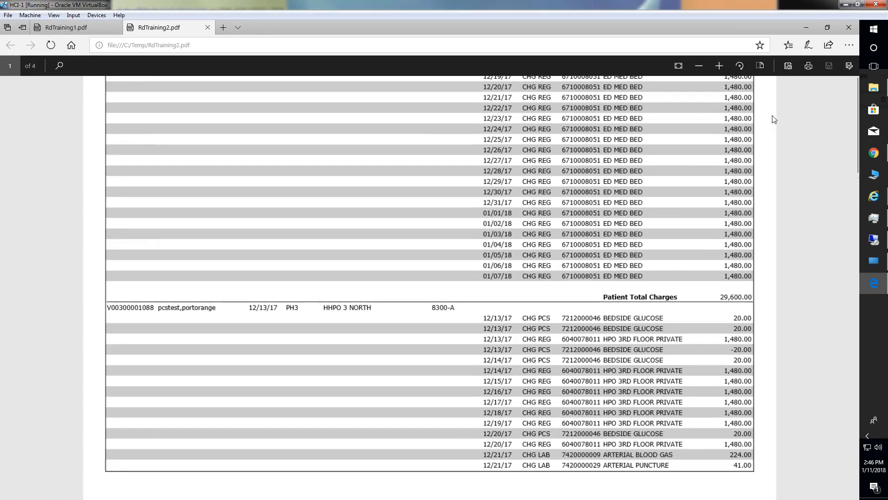
key("ctrl+plus")
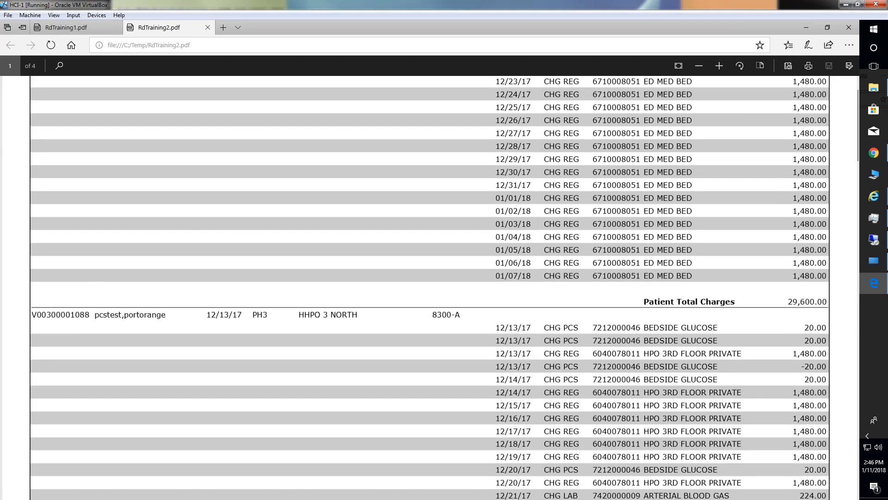
scroll(292, 304, "up", 4)
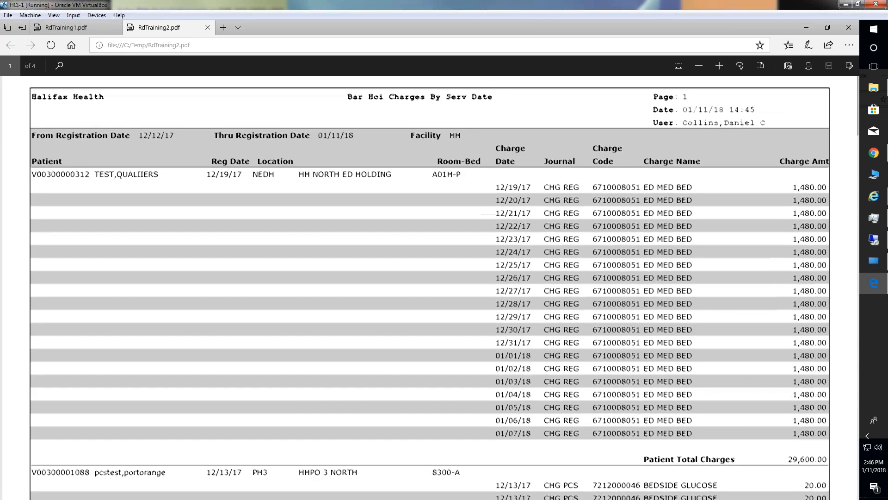
scroll(603, 275, "down", 18)
scroll(603, 274, "down", 20)
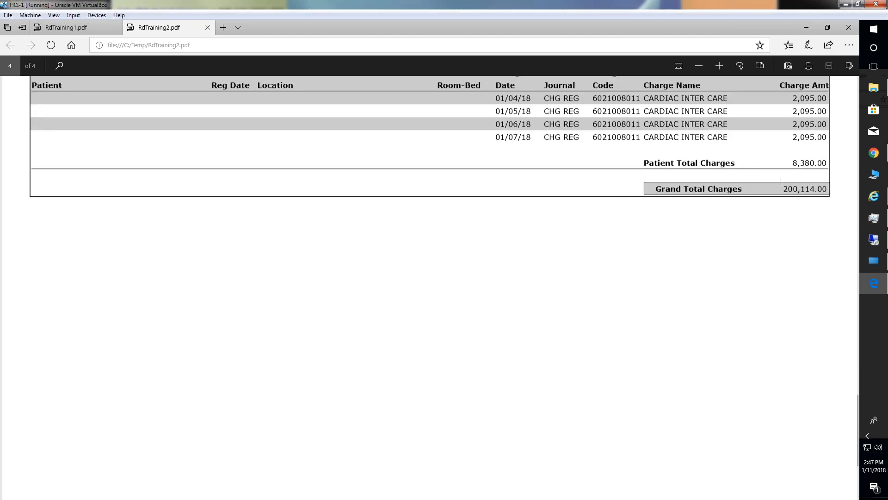
left_click(720, 66)
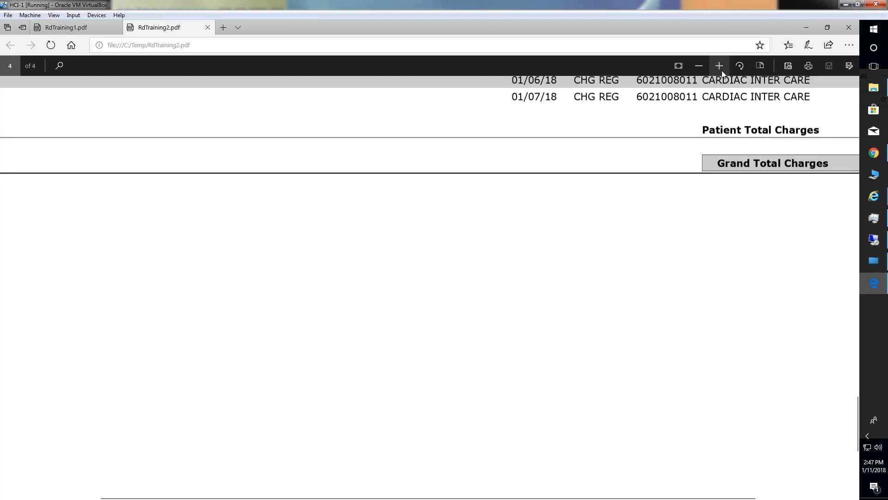
left_click_drag(646, 496, 691, 496)
scroll(738, 324, "down", 2)
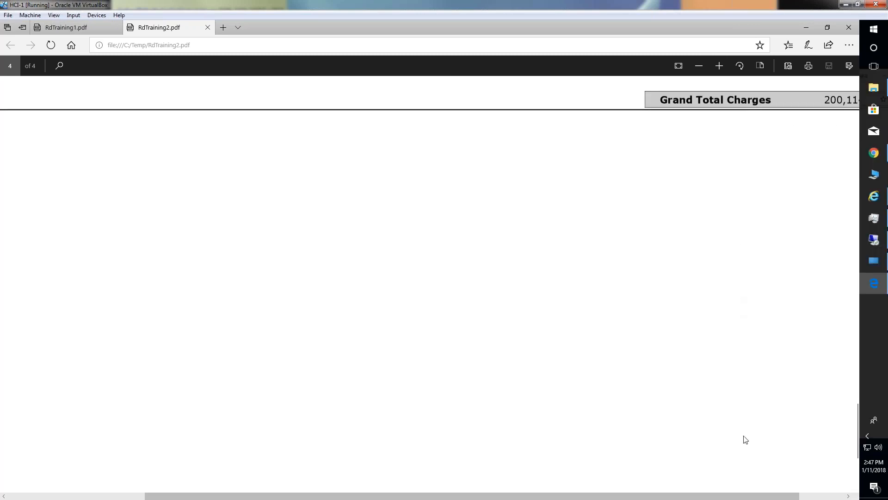
left_click_drag(754, 497, 788, 497)
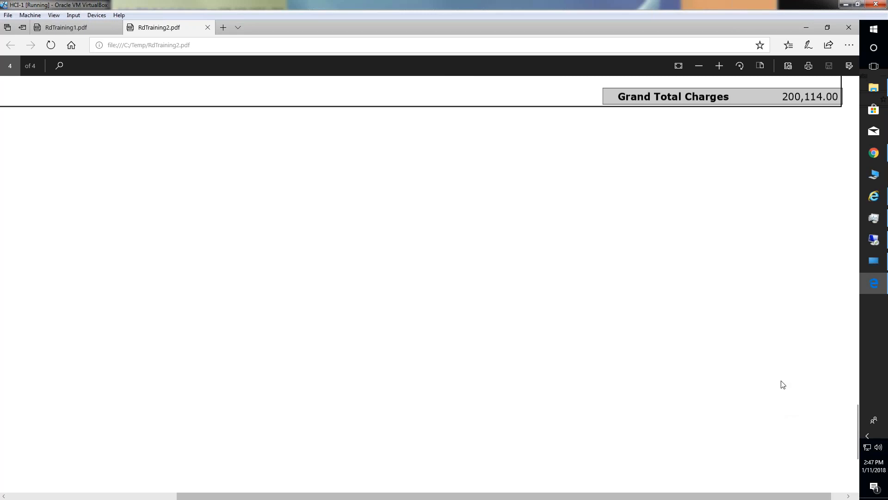
scroll(783, 385, "up", 2)
scroll(783, 384, "up", 6)
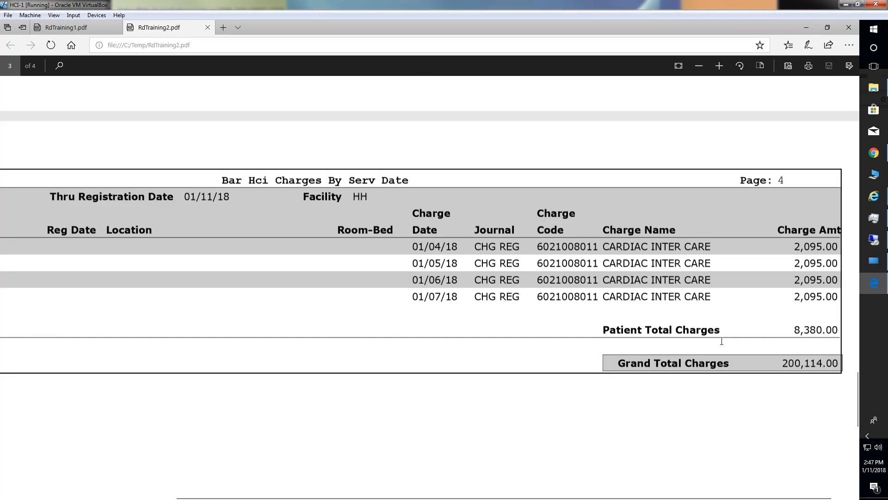
scroll(299, 183, "up", 6)
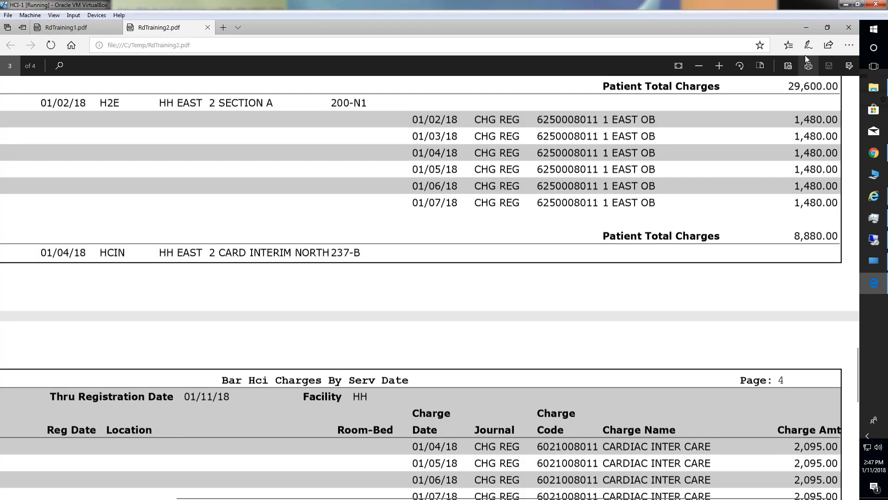